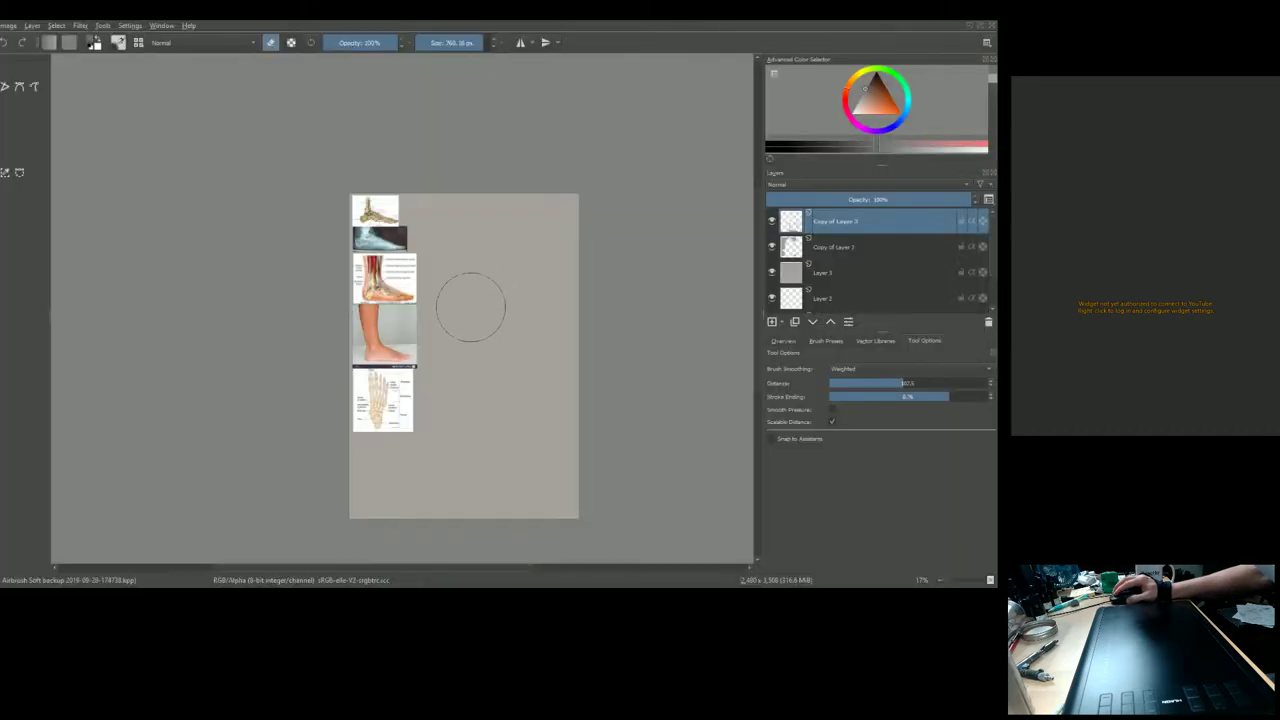
Examine the foot references, from the labelled side-view skeleton and X-ray to the top-view bone diagram
{"action": "scroll", "coordinate": [466, 306], "scroll_direction": "up", "scroll_amount": 3}
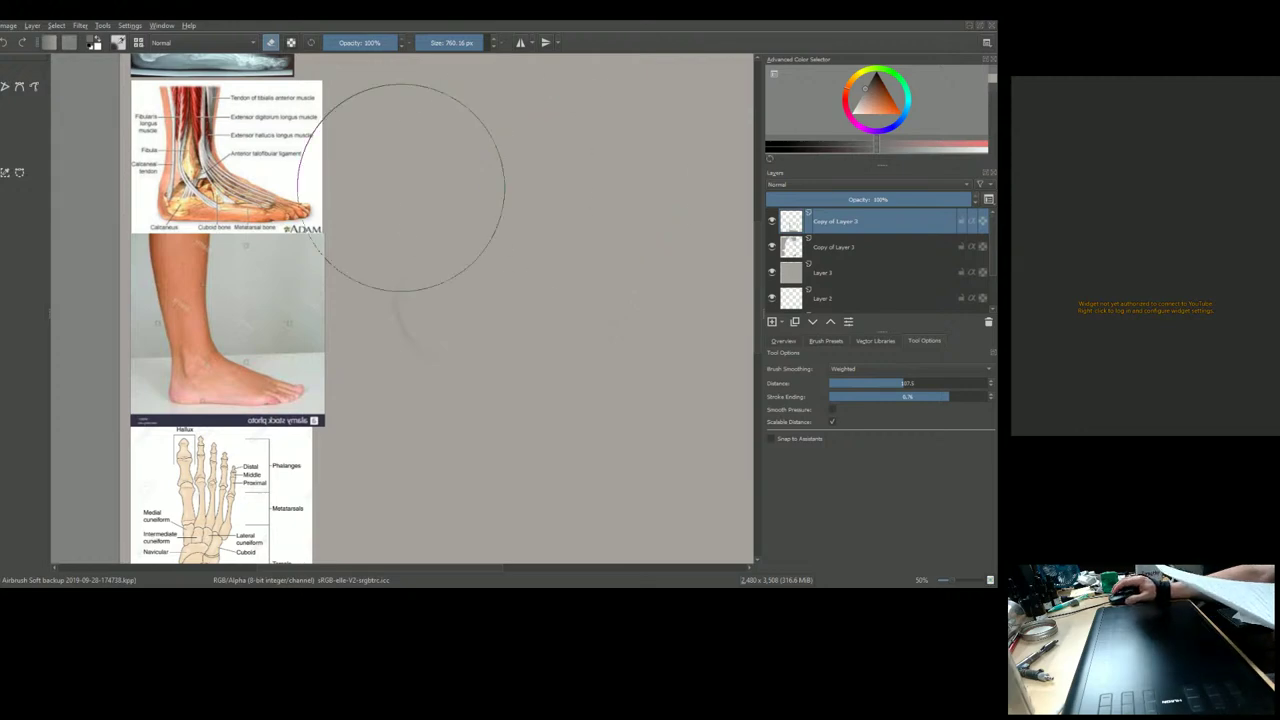
{"action": "scroll", "coordinate": [402, 188], "scroll_direction": "up", "scroll_amount": 1}
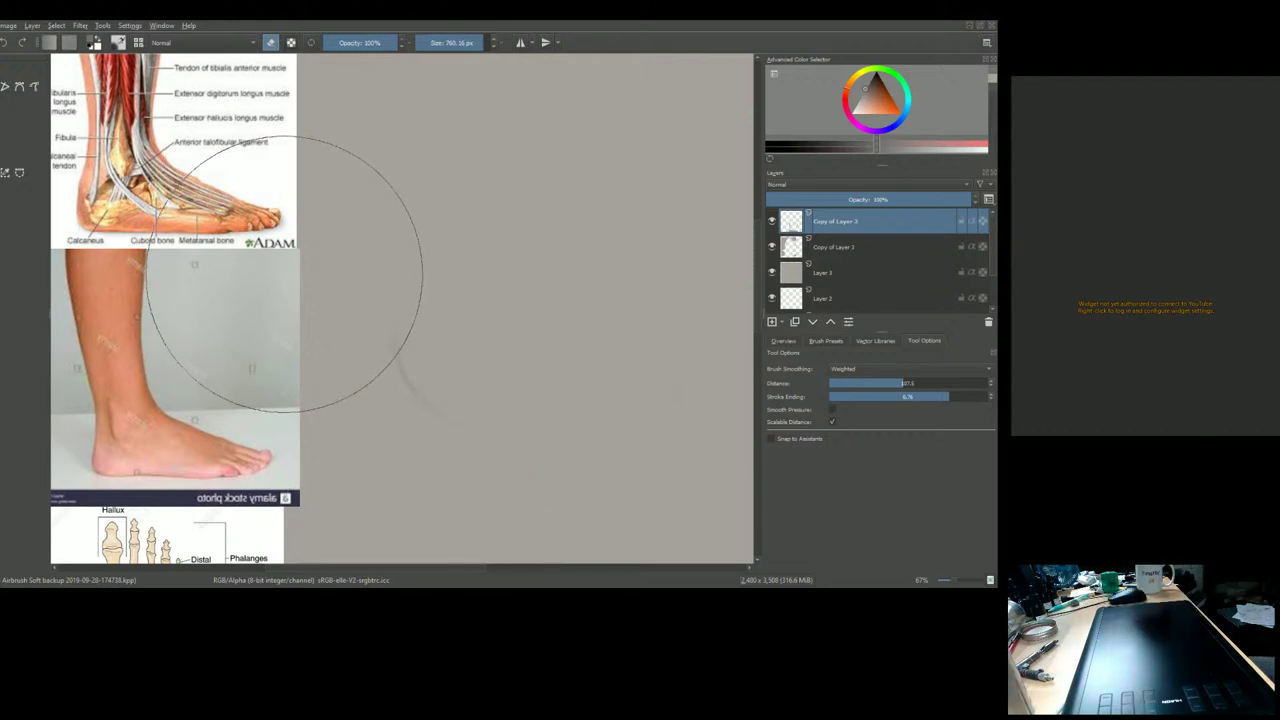
{"action": "scroll", "coordinate": [296, 188], "scroll_direction": "down", "scroll_amount": 2}
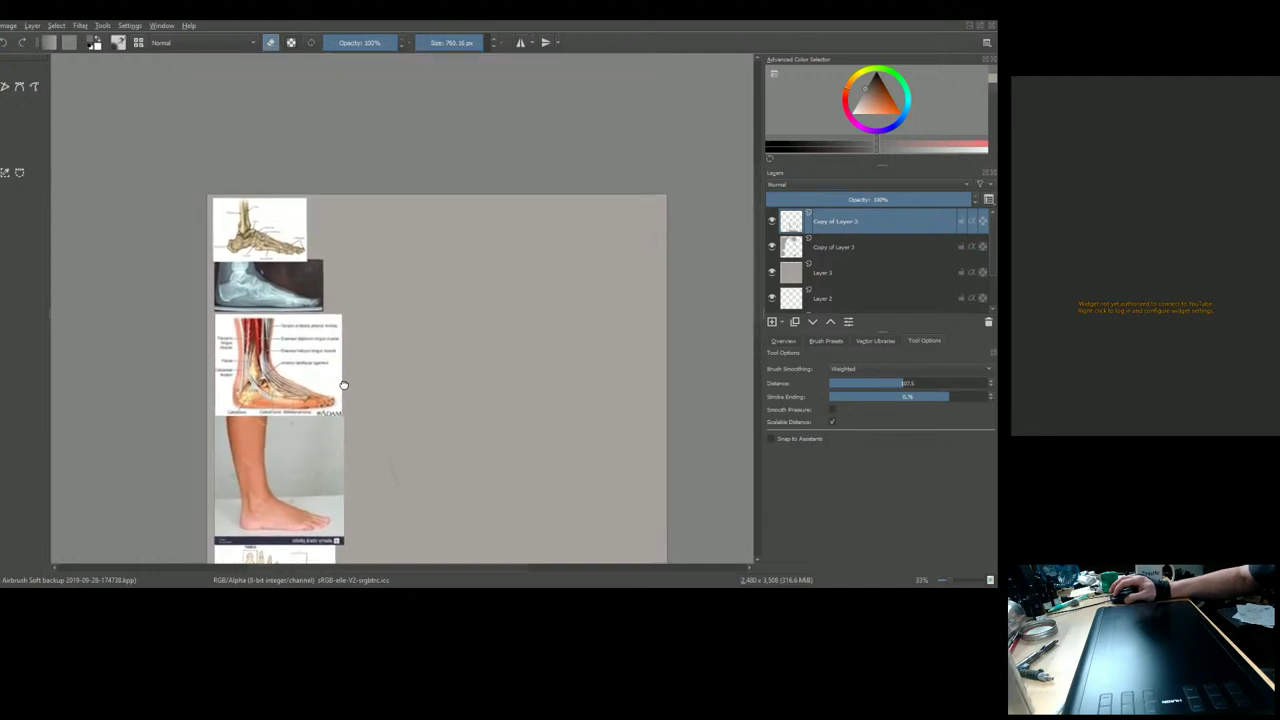
{"action": "scroll", "coordinate": [264, 230], "scroll_direction": "up", "scroll_amount": 1}
{"action": "scroll", "coordinate": [264, 226], "scroll_direction": "up", "scroll_amount": 4}
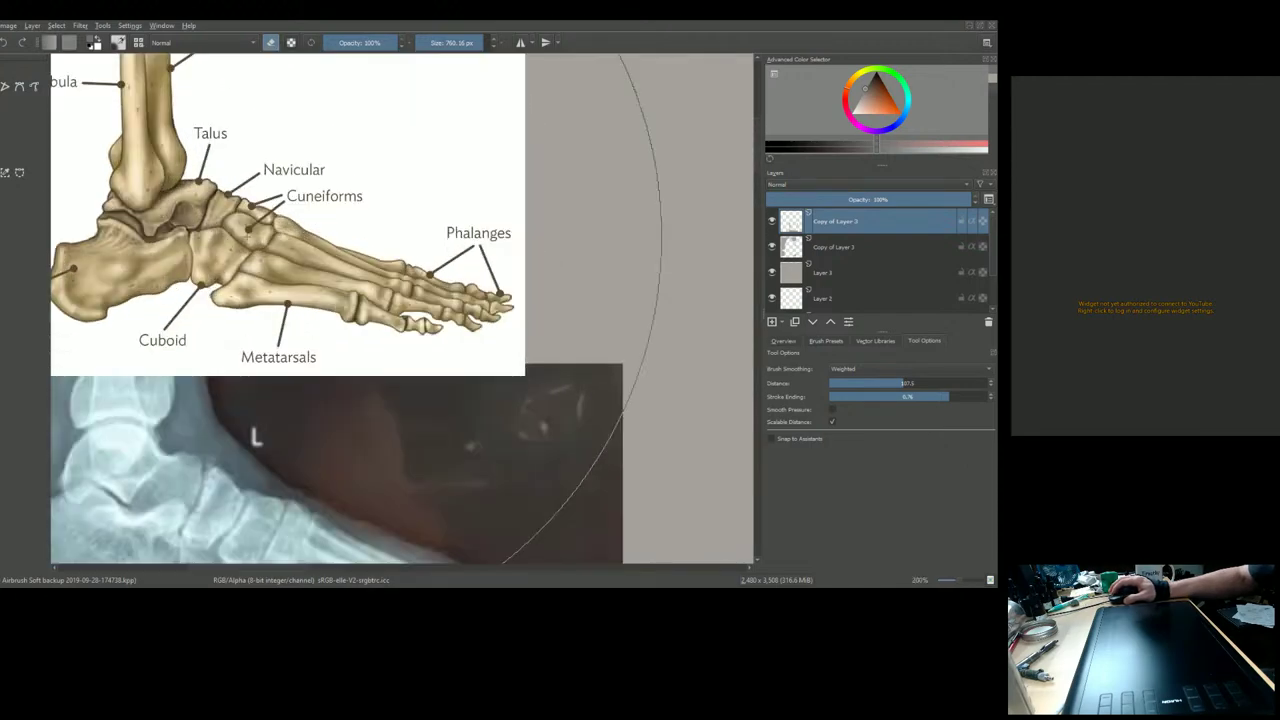
{"action": "scroll", "coordinate": [290, 232], "scroll_direction": "down", "scroll_amount": 1}
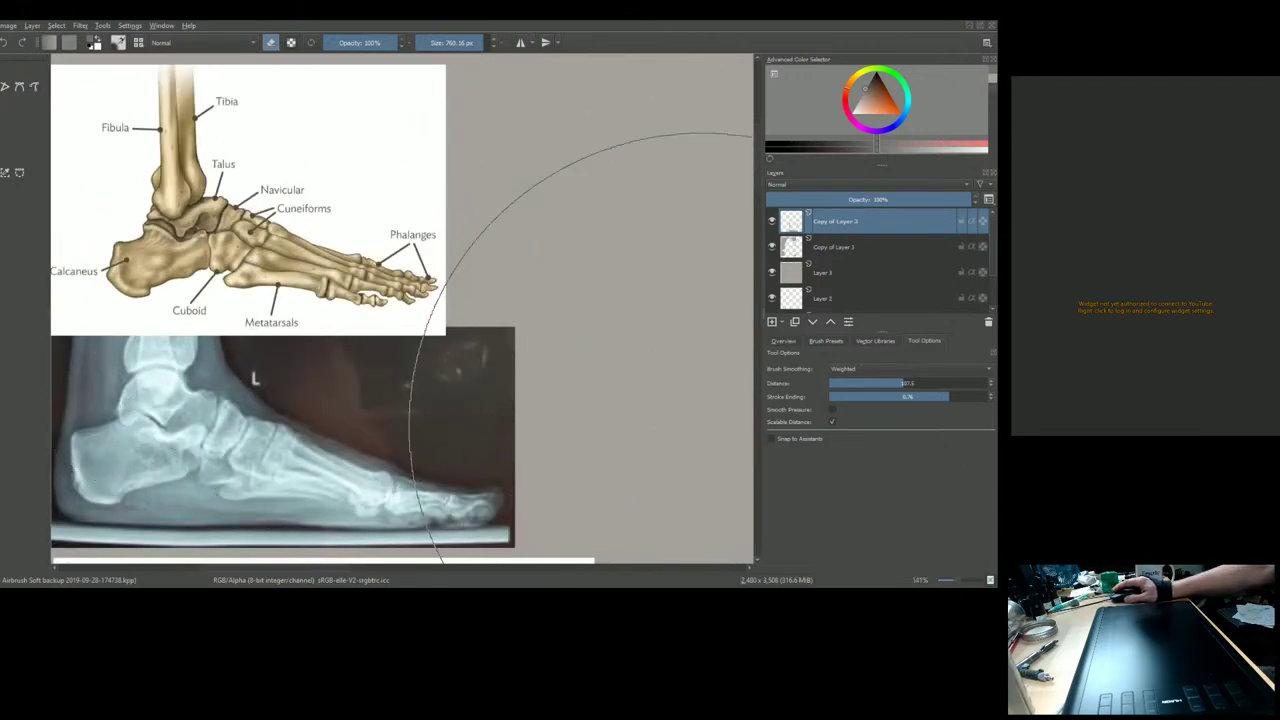
{"action": "scroll", "coordinate": [706, 416], "scroll_direction": "down", "scroll_amount": 1}
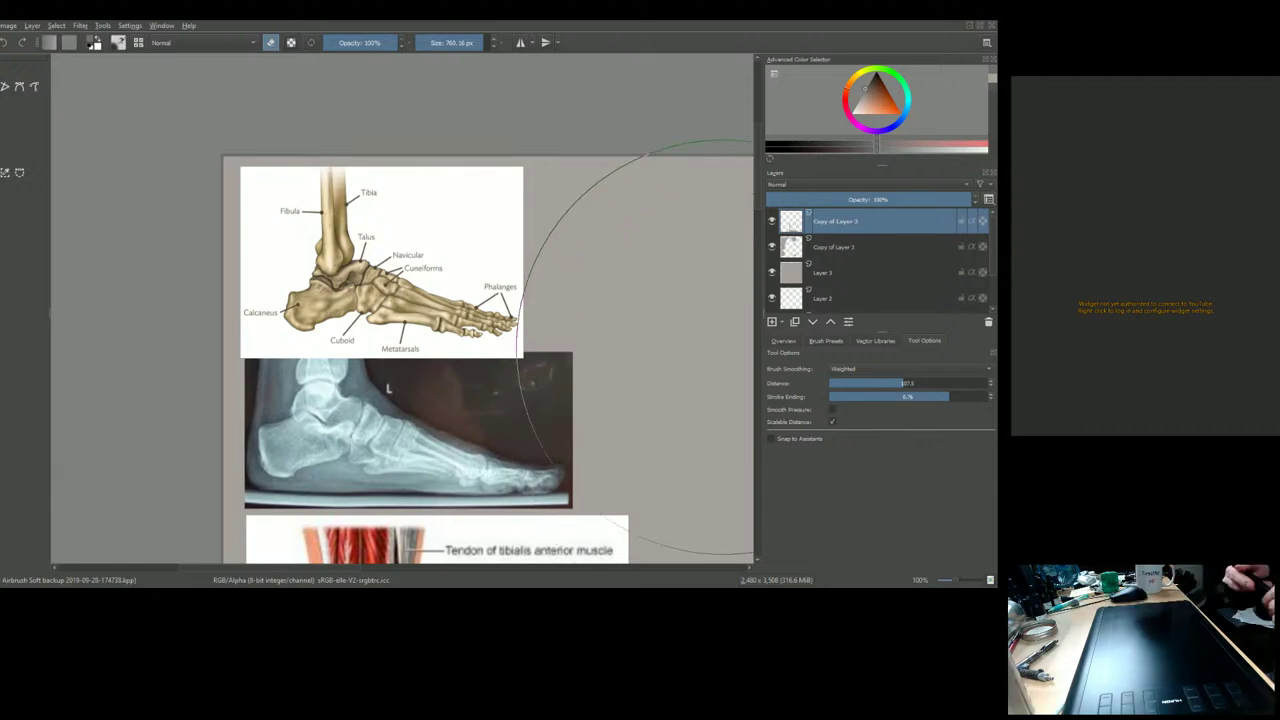
{"action": "scroll", "coordinate": [532, 350], "scroll_direction": "down", "scroll_amount": 2}
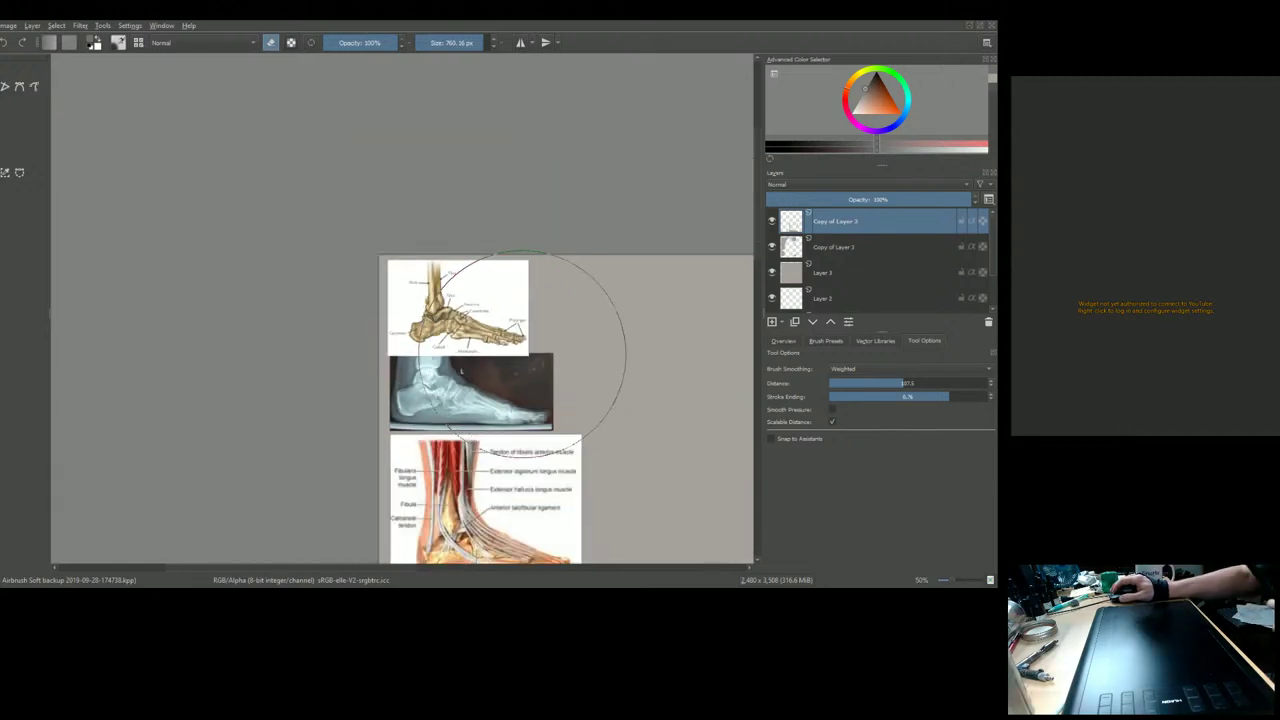
{"action": "left_click_drag", "start_coordinate": [550, 395], "coordinate": [478, 38]}
{"action": "left_click_drag", "start_coordinate": [470, 405], "coordinate": [455, 265]}
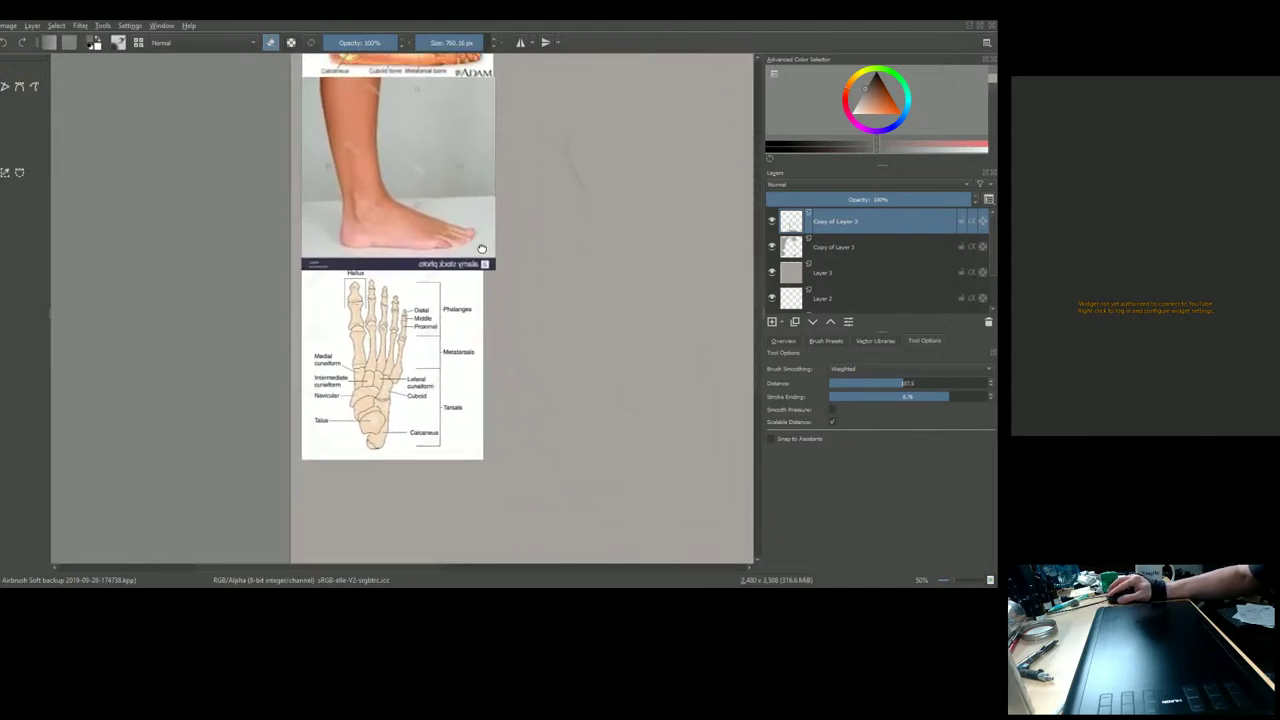
{"action": "scroll", "coordinate": [412, 440], "scroll_direction": "up", "scroll_amount": 3}
{"action": "scroll", "coordinate": [412, 440], "scroll_direction": "down", "scroll_amount": 1}
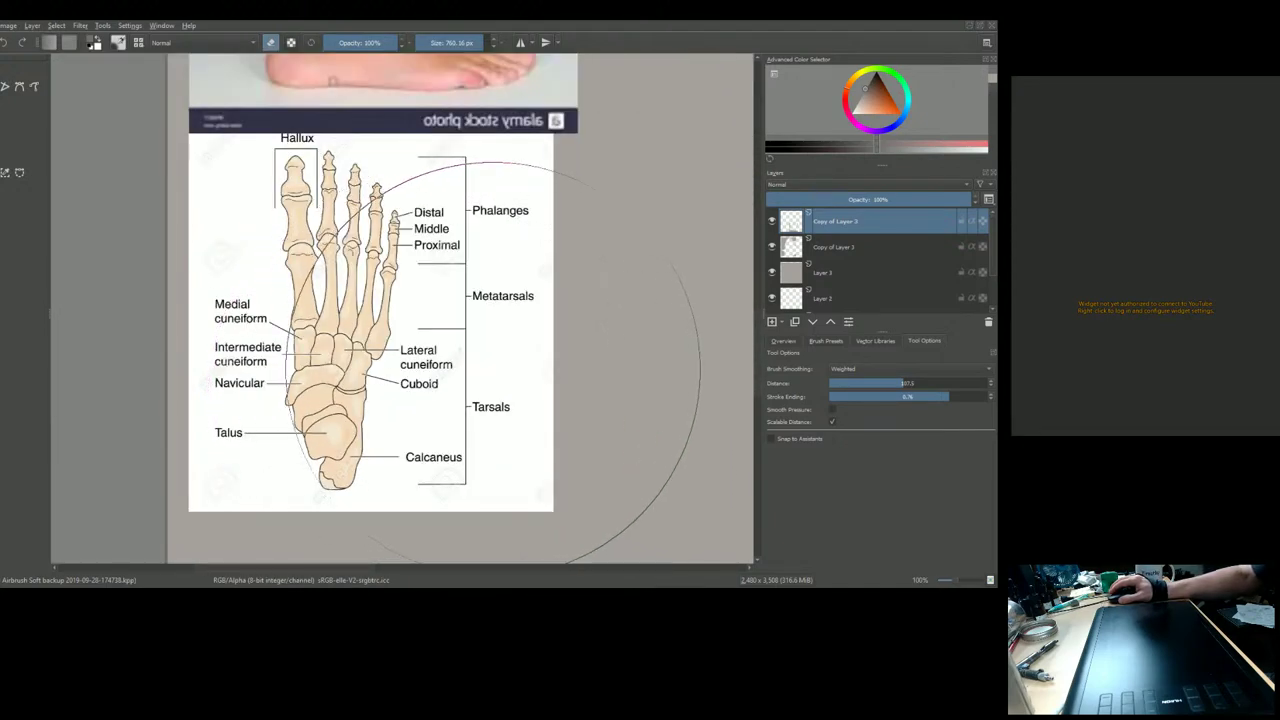
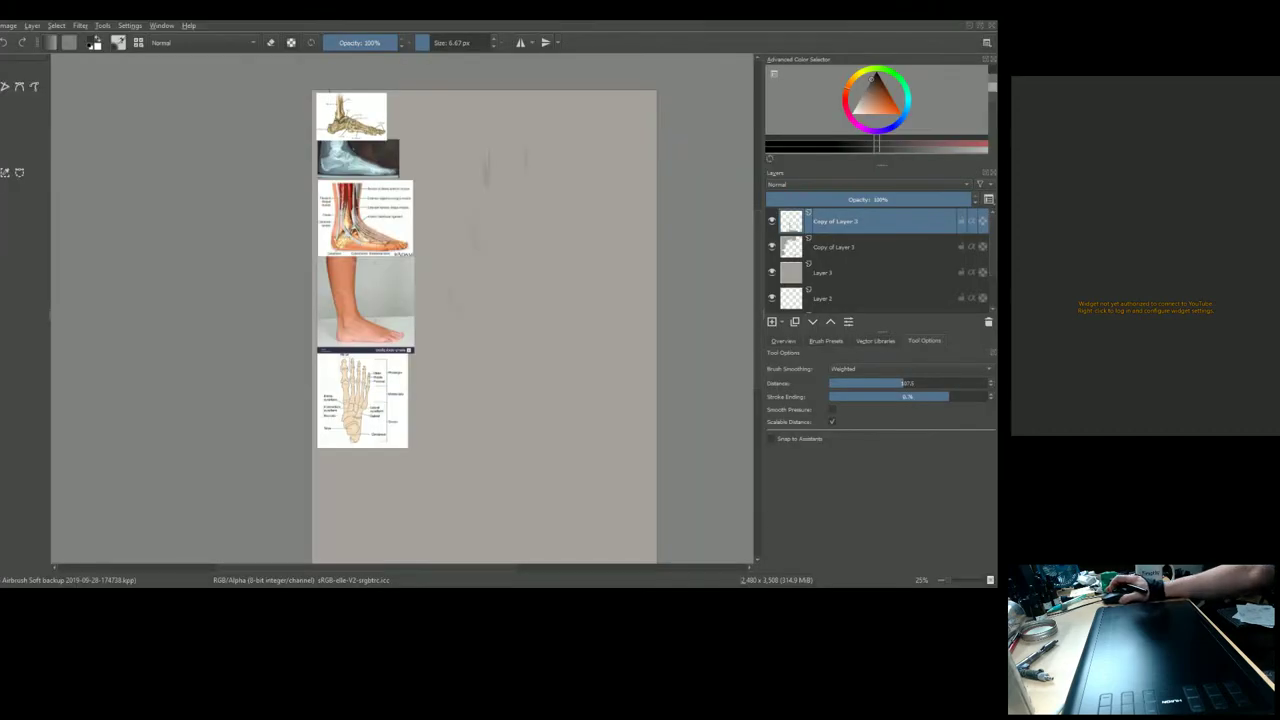
Review the side-view foot references alongside the empty canvas area next to them
{"action": "scroll", "coordinate": [400, 310], "scroll_direction": "up", "scroll_amount": 1}
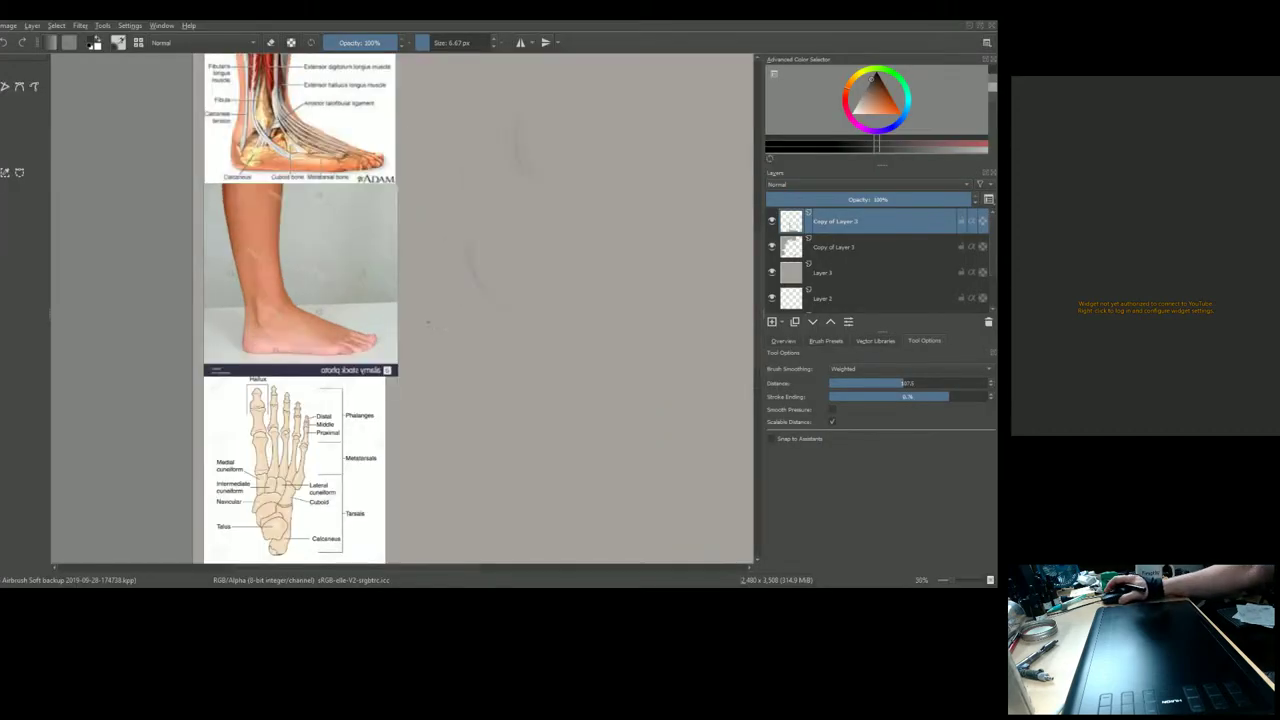
{"action": "scroll", "coordinate": [400, 310], "scroll_direction": "down", "scroll_amount": 3}
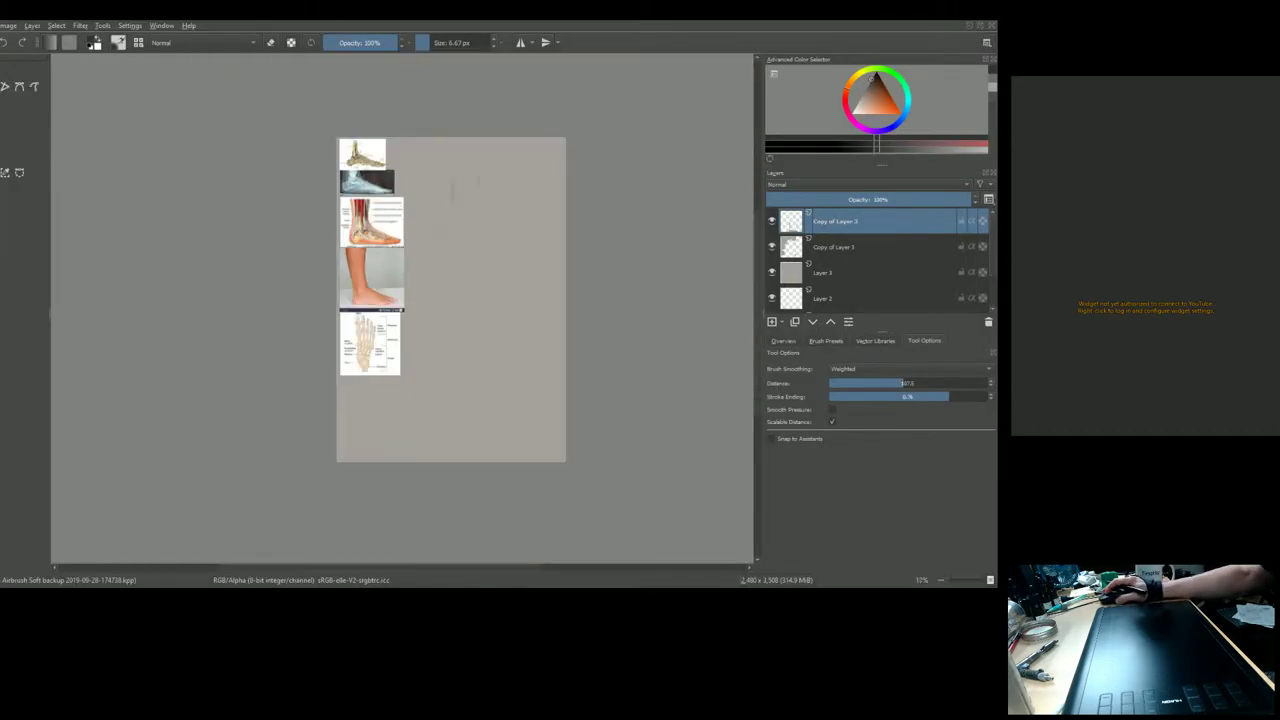
{"action": "left_click_drag", "start_coordinate": [457, 194], "coordinate": [429, 249]}
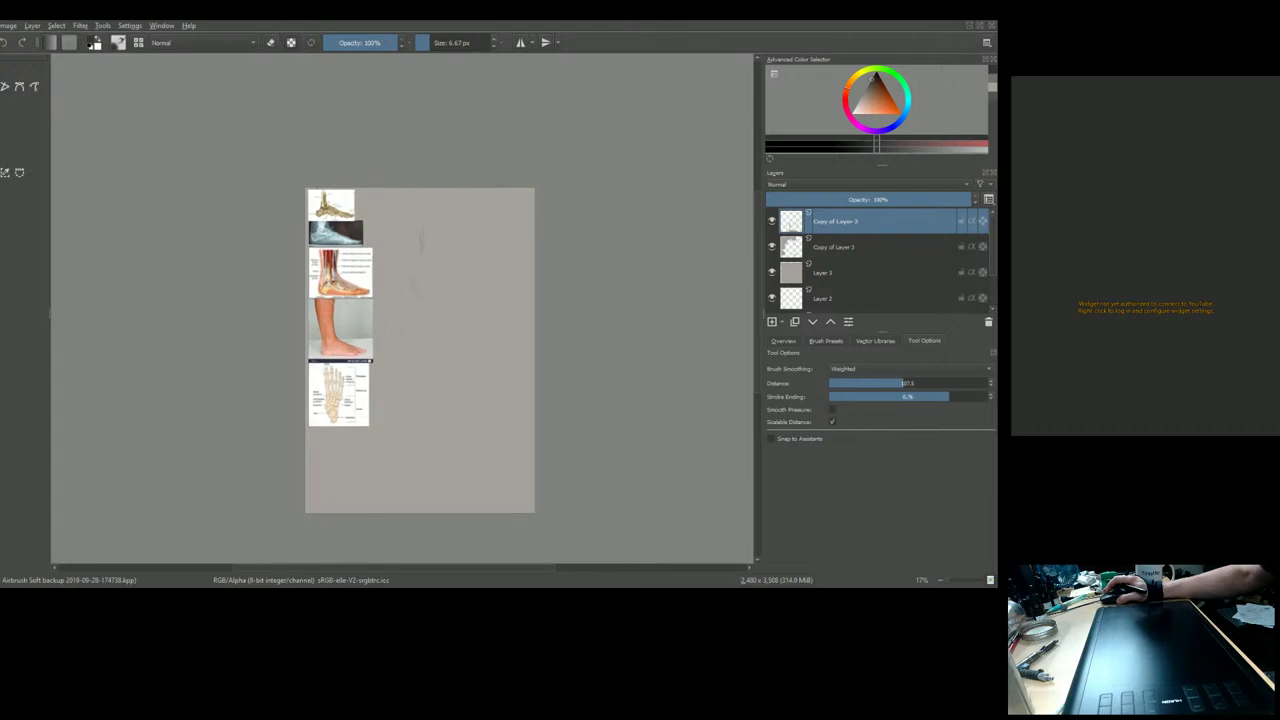
{"action": "scroll", "coordinate": [429, 249], "scroll_direction": "up", "scroll_amount": 3}
{"action": "scroll", "coordinate": [420, 238], "scroll_direction": "up", "scroll_amount": 1}
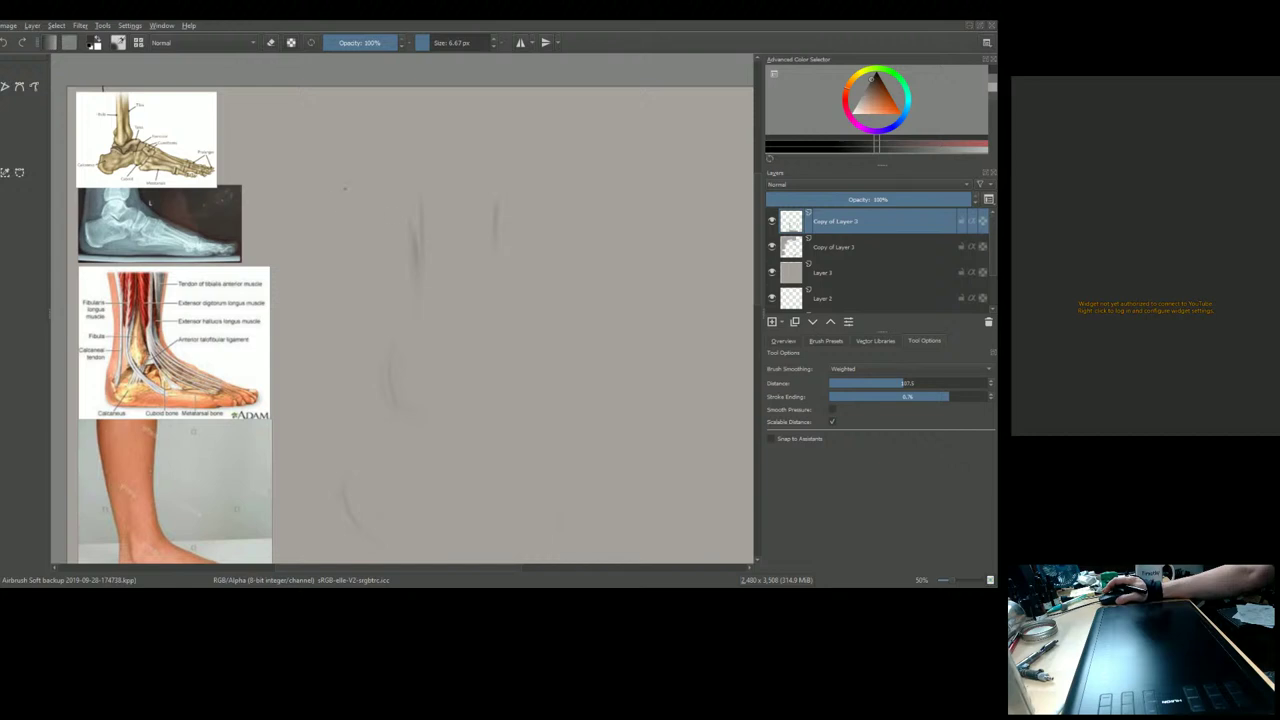
{"action": "scroll", "coordinate": [329, 187], "scroll_direction": "up", "scroll_amount": 1}
{"action": "scroll", "coordinate": [279, 232], "scroll_direction": "up", "scroll_amount": 1}
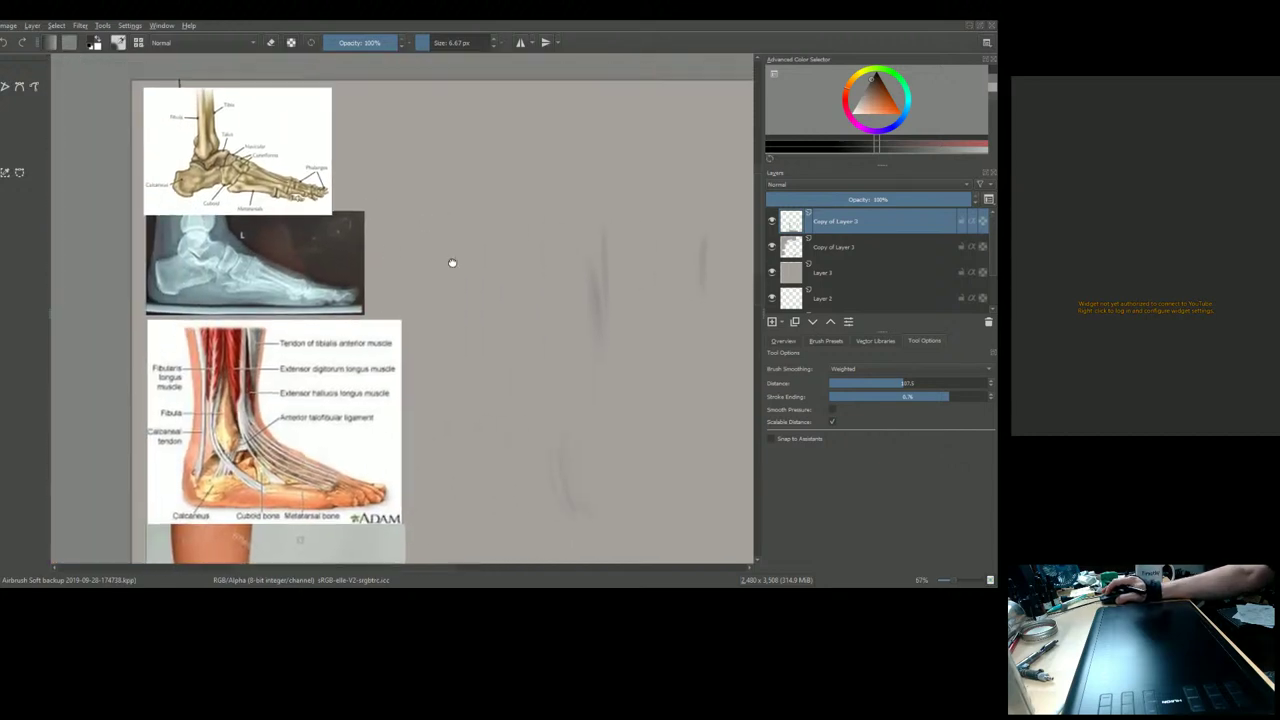
{"action": "scroll", "coordinate": [586, 223], "scroll_direction": "up", "scroll_amount": 2}
{"action": "scroll", "coordinate": [570, 228], "scroll_direction": "down", "scroll_amount": 2}
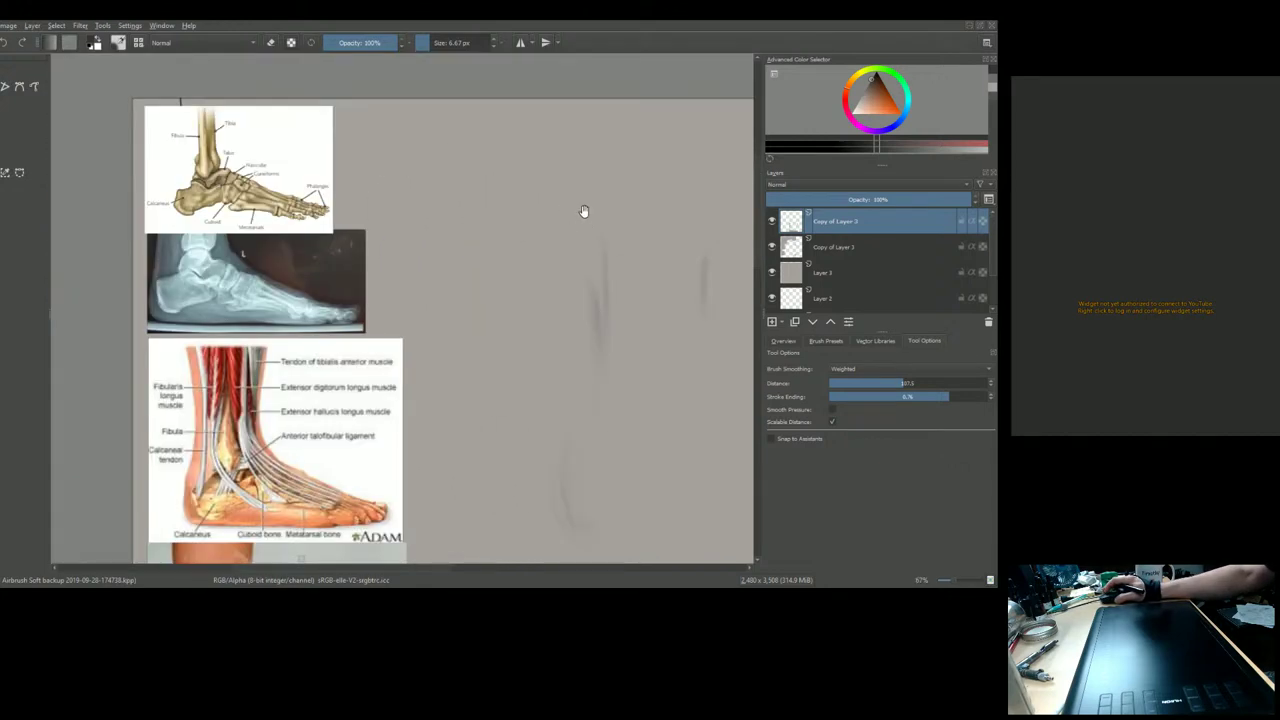
{"action": "left_click_drag", "start_coordinate": [580, 216], "coordinate": [557, 217]}
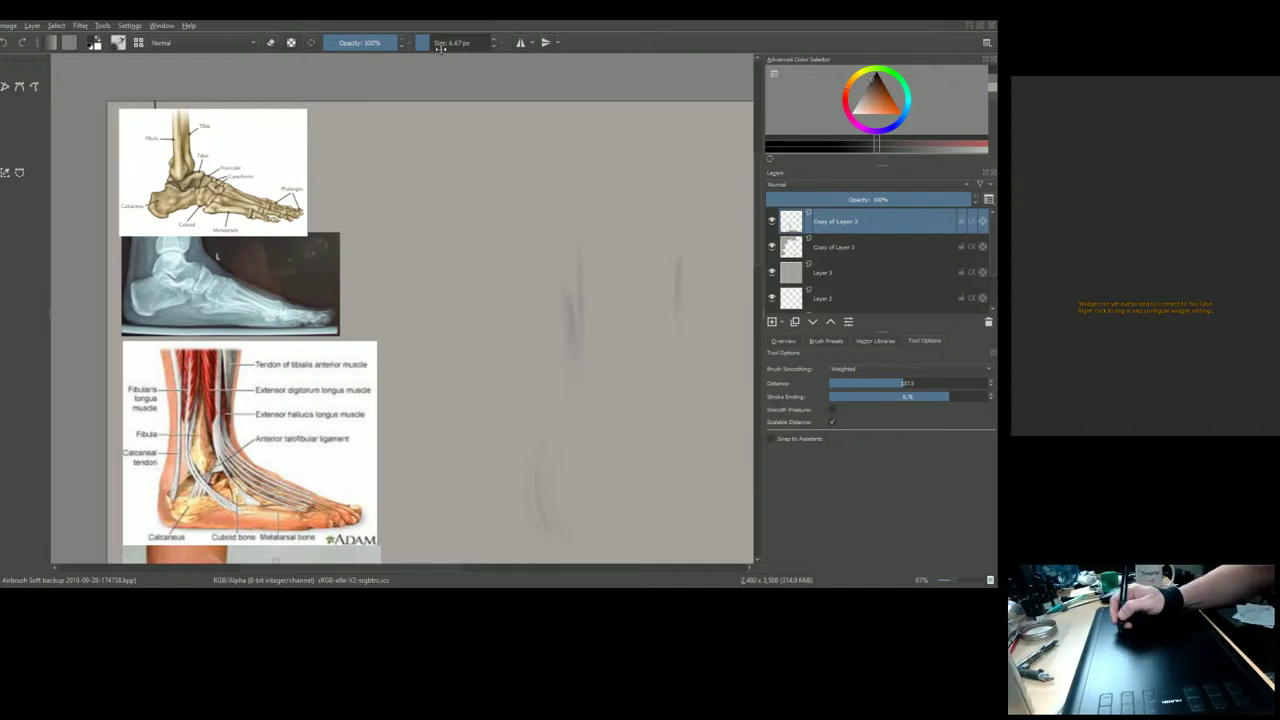
Set the brush size to 21.54 px and sketch two roughly parallel vertical lines for the lower leg beside the skeleton reference
{"action": "key", "text": "bracketright"}
{"action": "key", "text": "bracketright"}
{"action": "key", "text": "bracketright"}
{"action": "key", "text": "bracketright"}
{"action": "key", "text": "bracketright"}
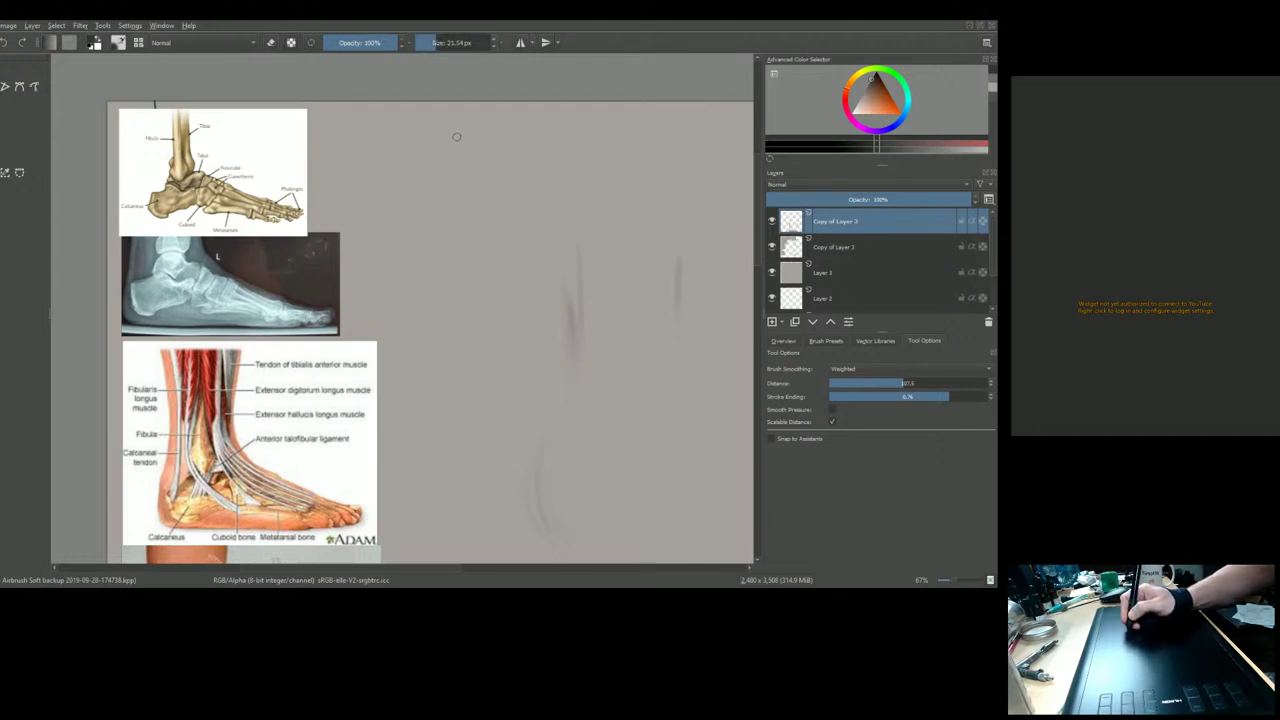
{"action": "left_click_drag", "start_coordinate": [456, 122], "coordinate": [456, 176]}
{"action": "left_click_drag", "start_coordinate": [455, 124], "coordinate": [453, 215]}
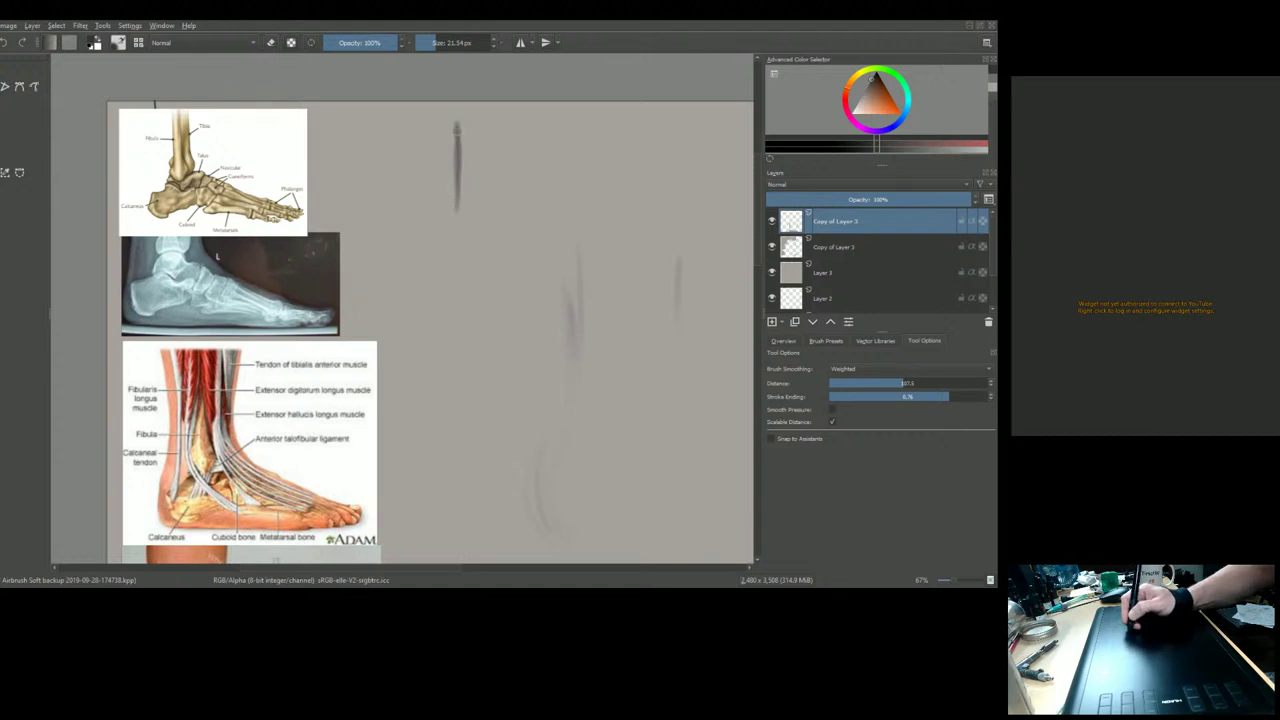
{"action": "left_click_drag", "start_coordinate": [507, 120], "coordinate": [511, 217]}
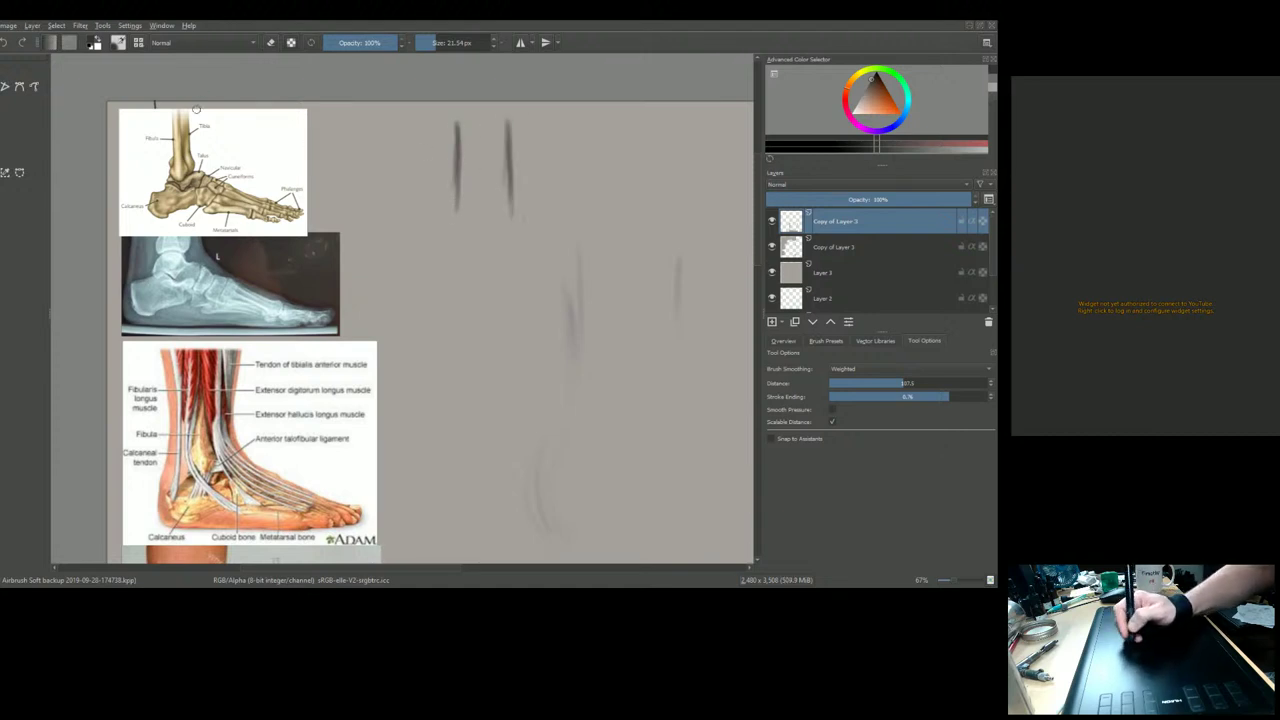
Darken and thicken both lower-leg lines and join their lower ends with a rounded ankle curve
{"action": "left_click_drag", "start_coordinate": [516, 114], "coordinate": [519, 228]}
{"action": "left_click_drag", "start_coordinate": [519, 140], "coordinate": [519, 224]}
{"action": "left_click_drag", "start_coordinate": [452, 165], "coordinate": [455, 214]}
{"action": "mouse_move", "coordinate": [453, 143]}
{"action": "left_mouse_down"}
{"action": "mouse_move", "coordinate": [454, 247]}
{"action": "mouse_move", "coordinate": [455, 234]}
{"action": "mouse_move", "coordinate": [505, 222]}
{"action": "mouse_move", "coordinate": [452, 238]}
{"action": "left_mouse_up"}
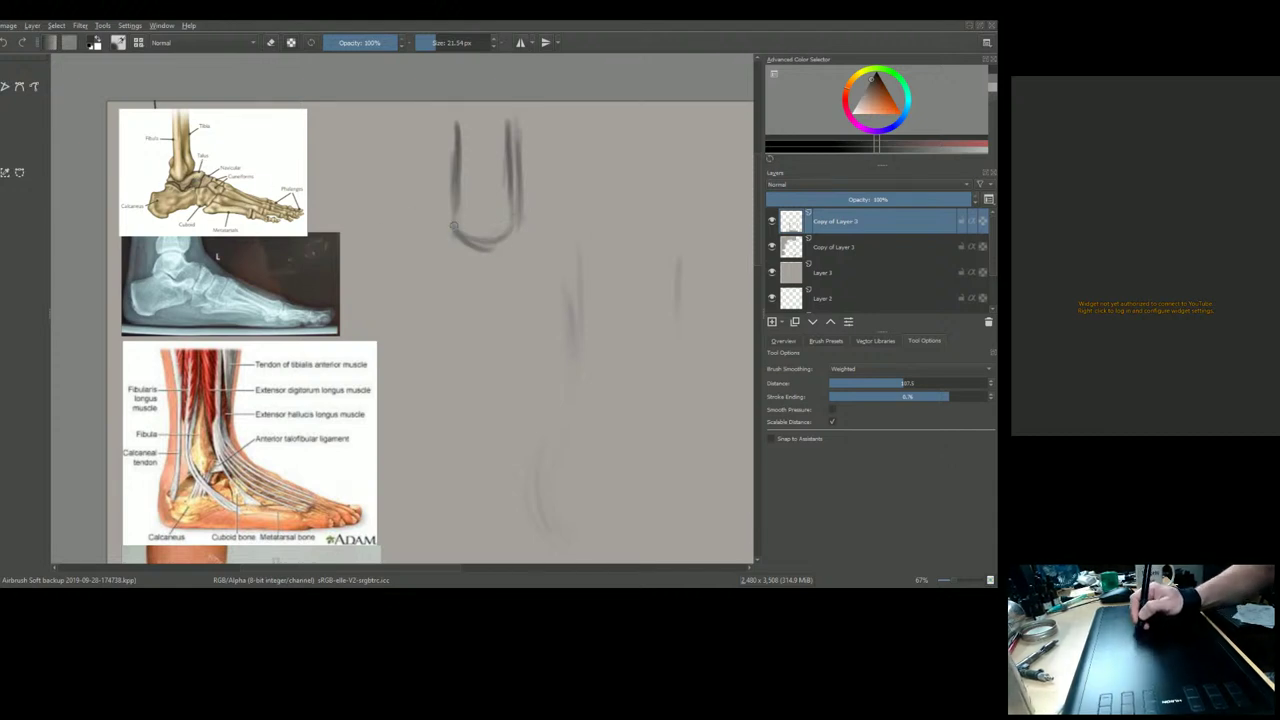
{"action": "left_click_drag", "start_coordinate": [517, 116], "coordinate": [517, 196]}
{"action": "left_click_drag", "start_coordinate": [451, 116], "coordinate": [447, 202]}
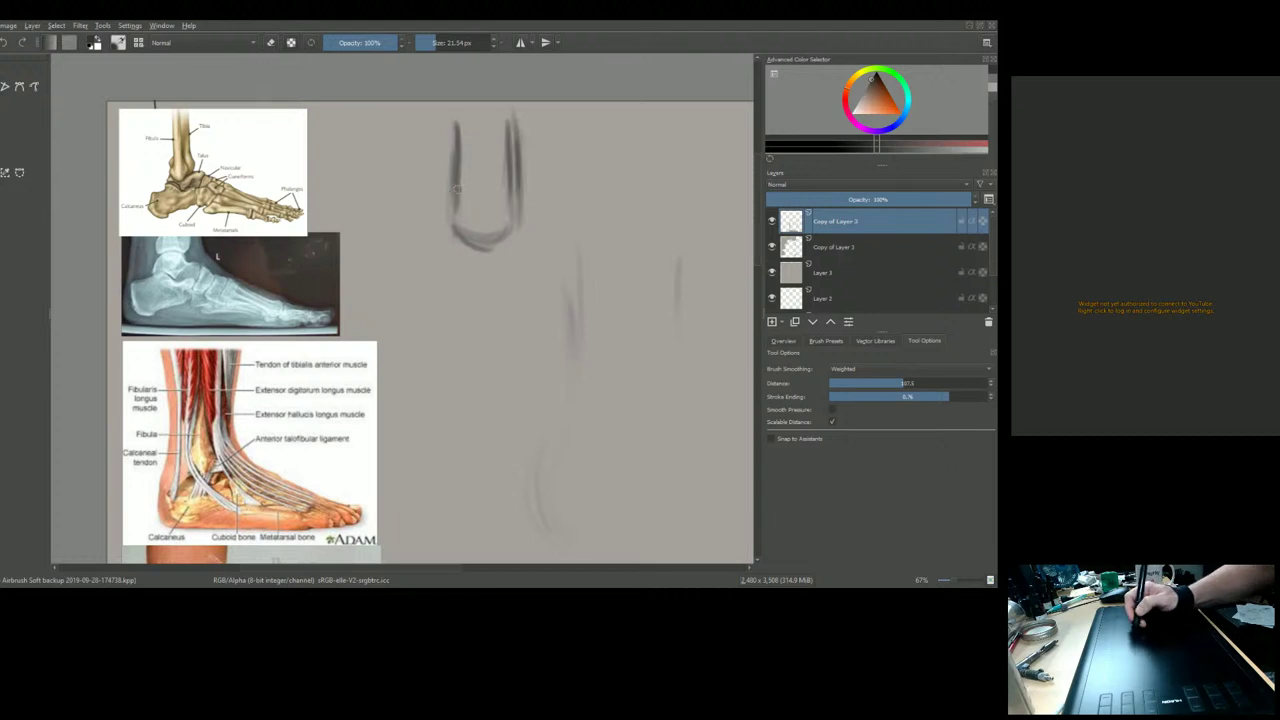
{"action": "left_click_drag", "start_coordinate": [462, 122], "coordinate": [464, 225]}
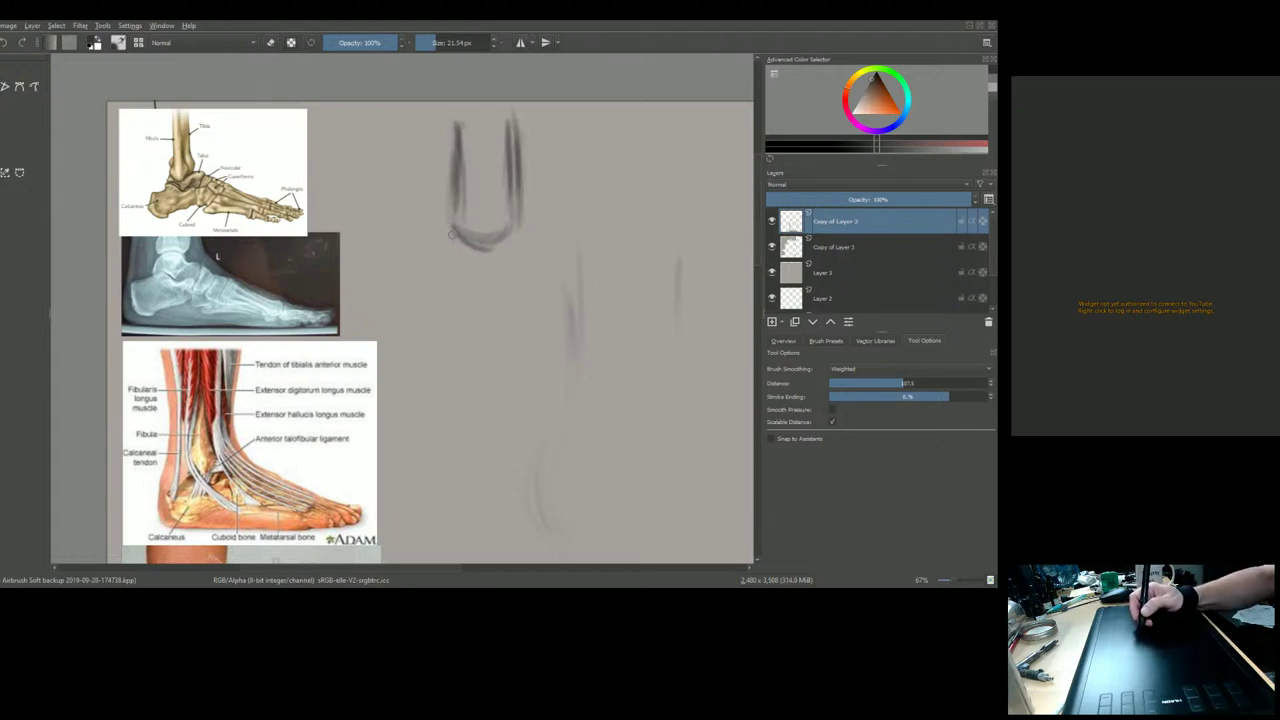
Sketch the rounded heel bone below the back of the ankle and short strokes marking the instep at the front
{"action": "left_click_drag", "start_coordinate": [450, 227], "coordinate": [437, 258]}
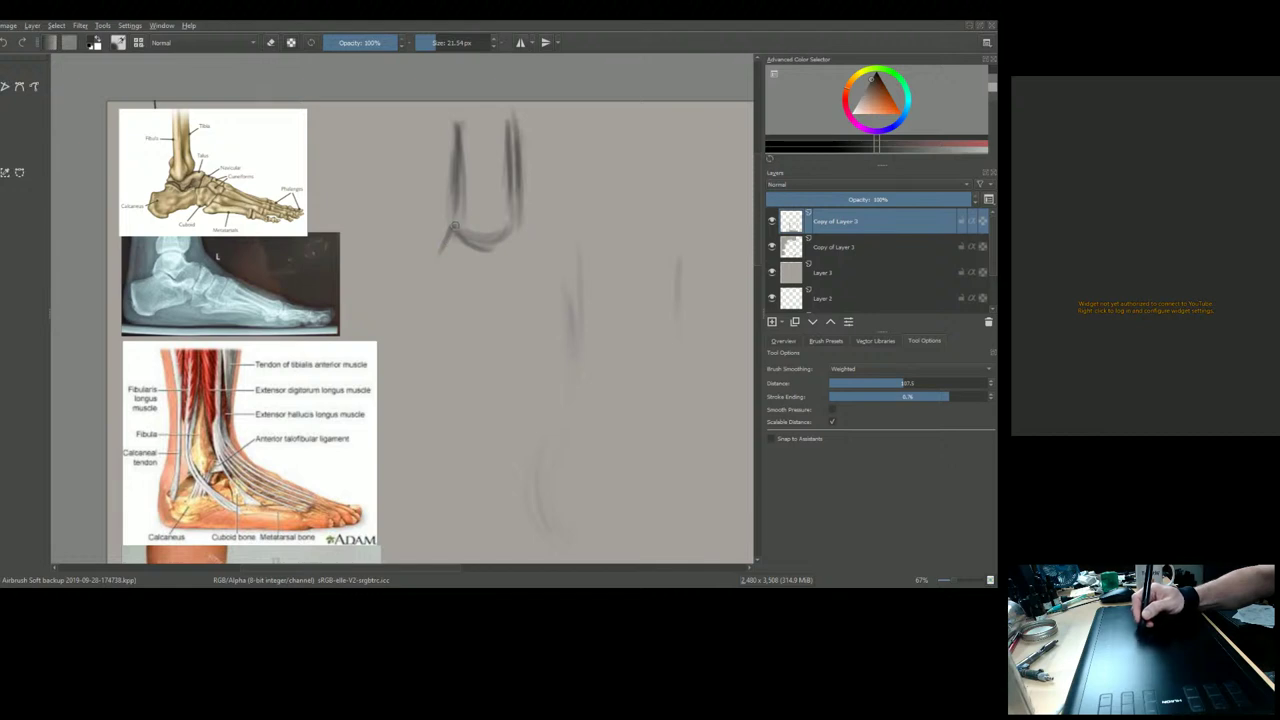
{"action": "mouse_move", "coordinate": [450, 228]}
{"action": "left_mouse_down"}
{"action": "mouse_move", "coordinate": [421, 272]}
{"action": "mouse_move", "coordinate": [437, 246]}
{"action": "mouse_move", "coordinate": [447, 302]}
{"action": "mouse_move", "coordinate": [430, 266]}
{"action": "mouse_move", "coordinate": [455, 298]}
{"action": "mouse_move", "coordinate": [502, 296]}
{"action": "left_mouse_up"}
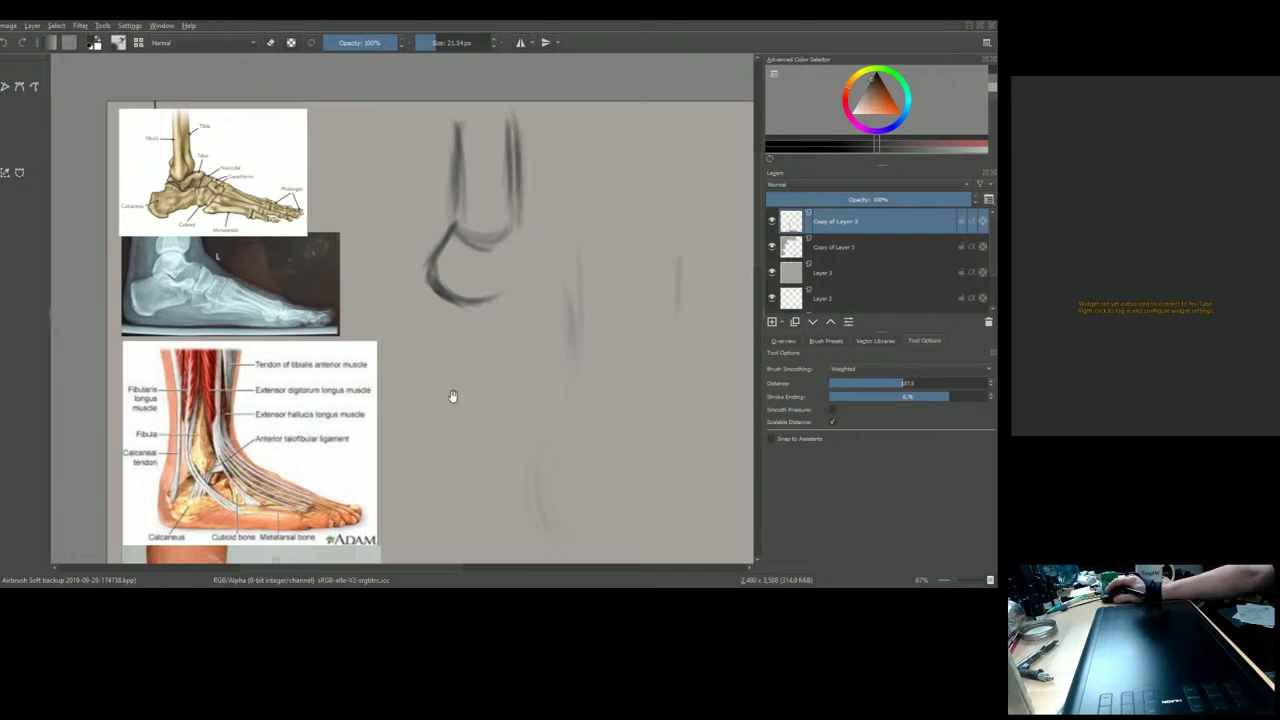
{"action": "scroll", "coordinate": [435, 377], "scroll_direction": "down", "scroll_amount": 2}
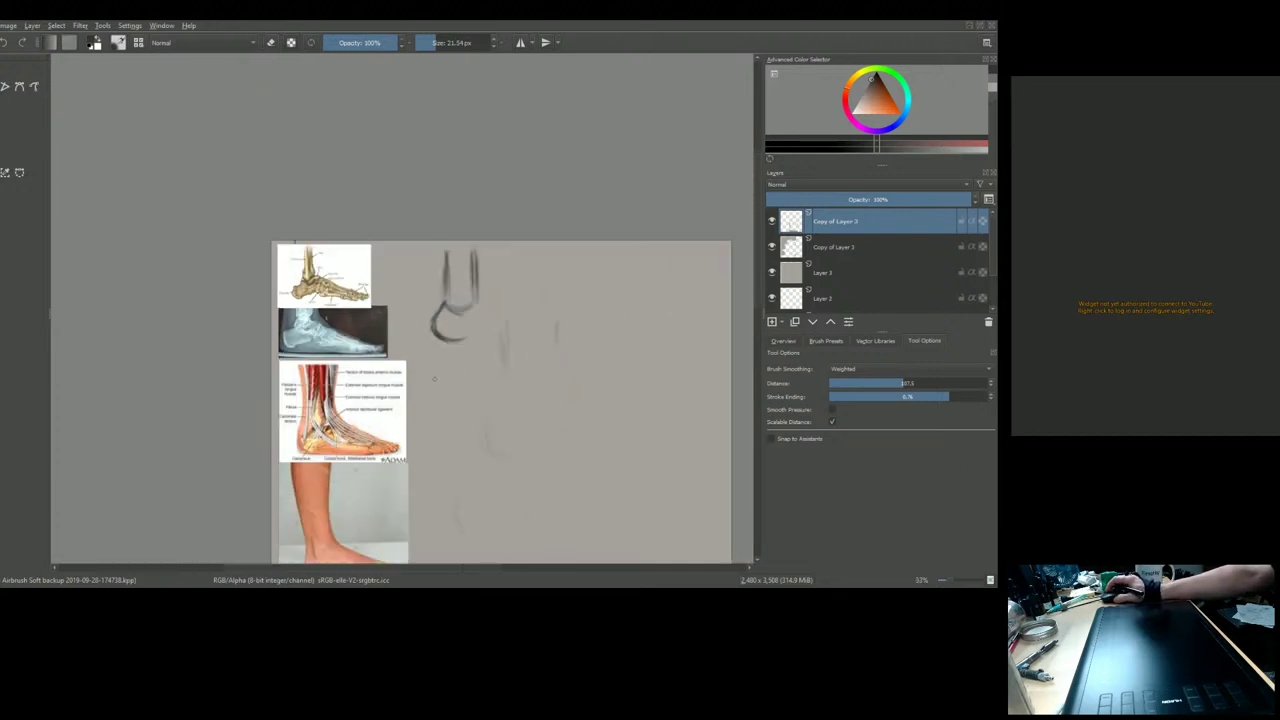
{"action": "scroll", "coordinate": [440, 400], "scroll_direction": "up", "scroll_amount": 2}
{"action": "left_click_drag", "start_coordinate": [423, 506], "coordinate": [464, 9]}
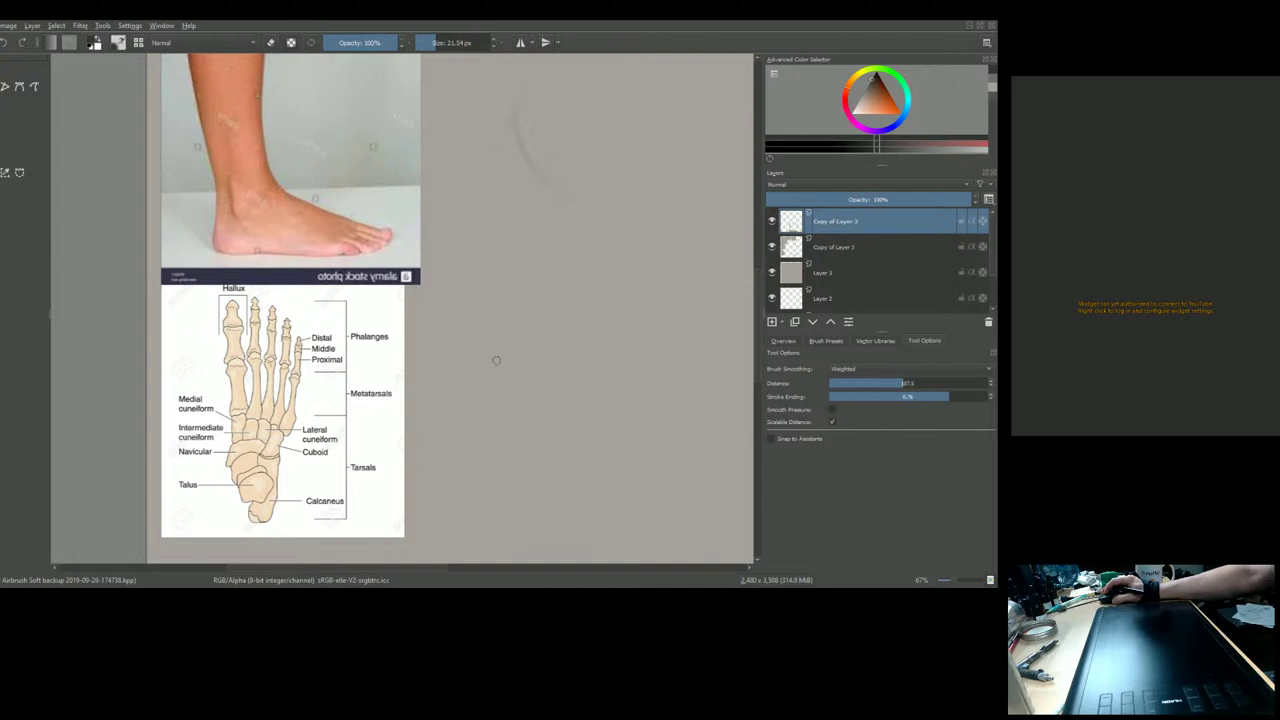
{"action": "left_click_drag", "start_coordinate": [529, 209], "coordinate": [420, 560]}
{"action": "left_click_drag", "start_coordinate": [444, 414], "coordinate": [451, 397]}
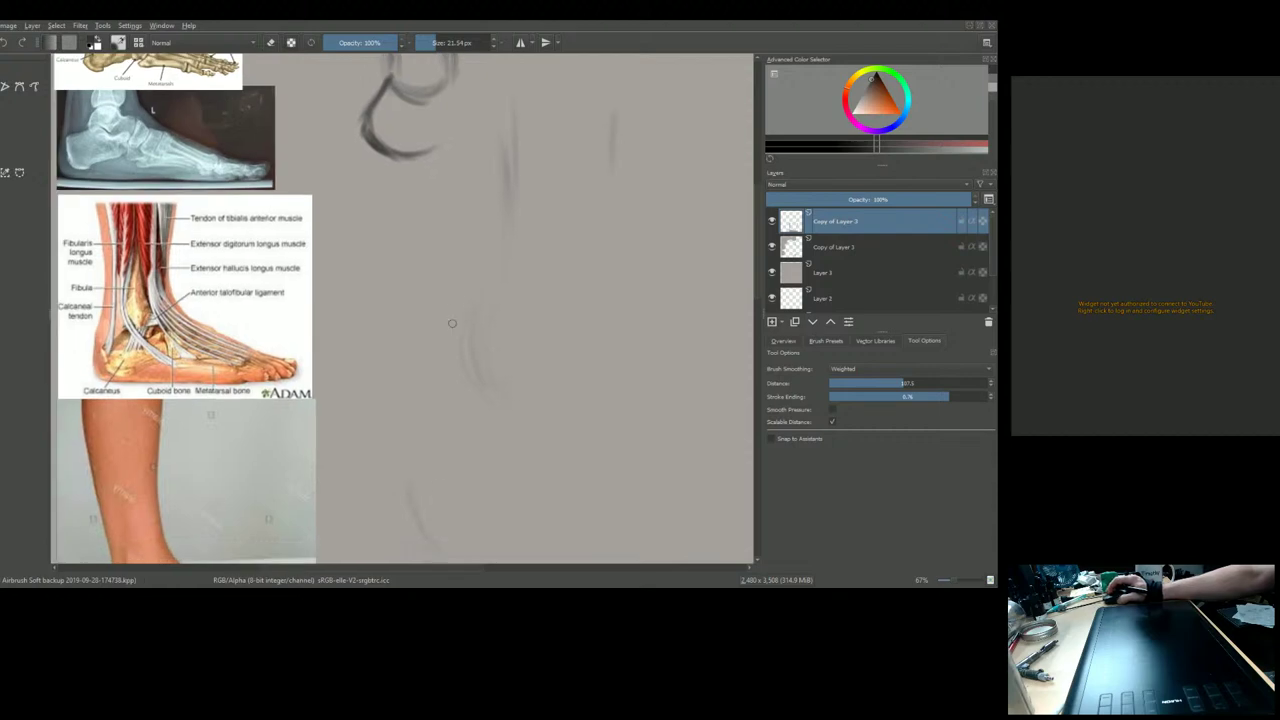
{"action": "left_click_drag", "start_coordinate": [448, 257], "coordinate": [431, 389]}
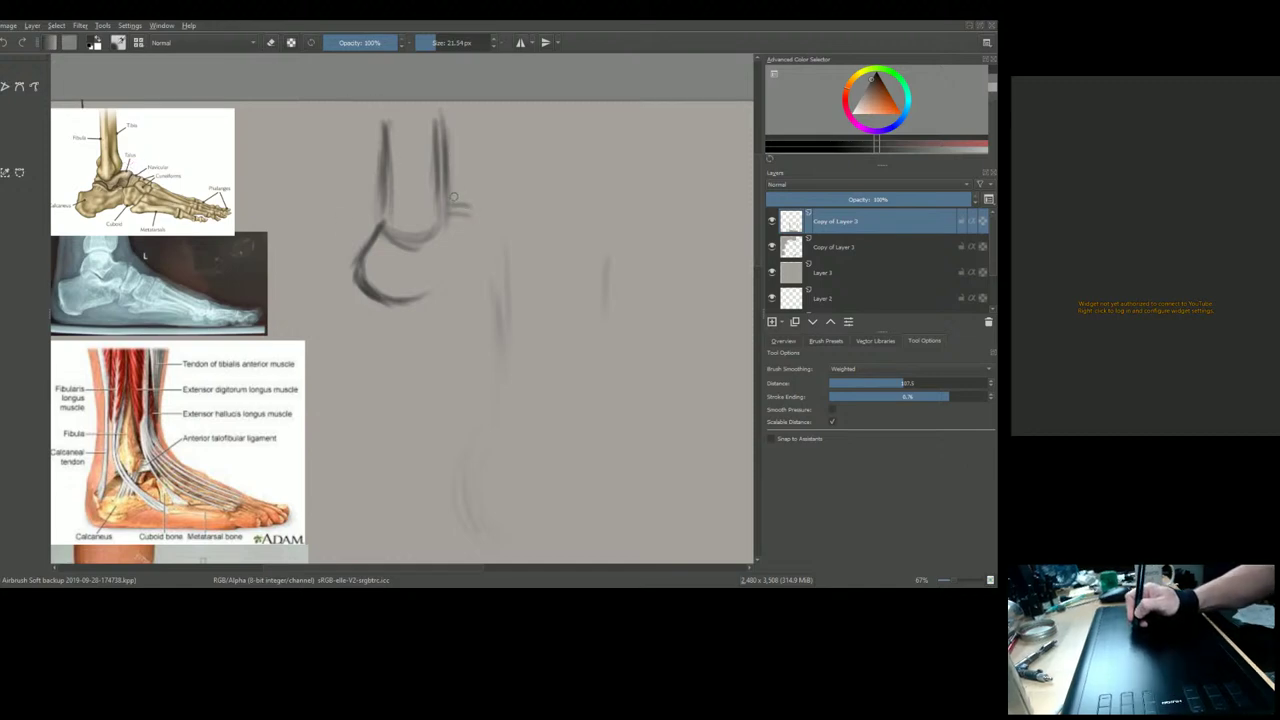
{"action": "mouse_move", "coordinate": [376, 232]}
{"action": "left_mouse_down"}
{"action": "mouse_move", "coordinate": [351, 282]}
{"action": "mouse_move", "coordinate": [386, 316]}
{"action": "mouse_move", "coordinate": [428, 296]}
{"action": "left_mouse_up"}
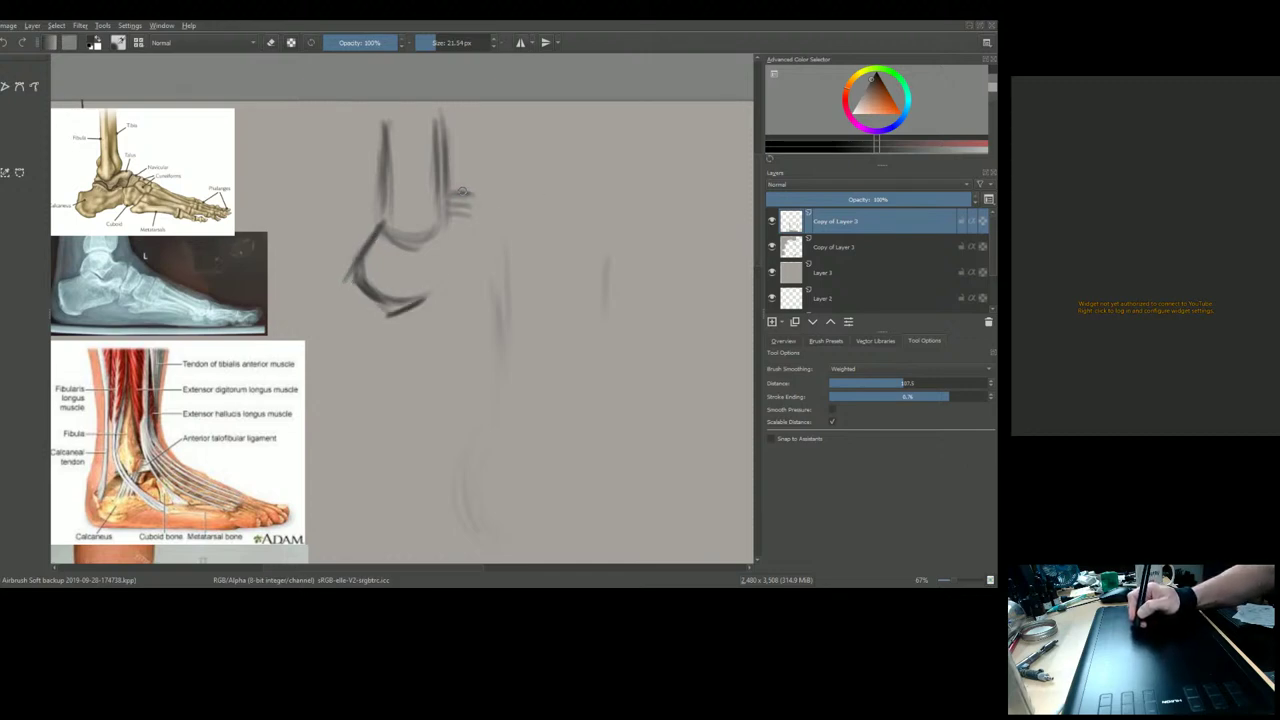
Sketch the midfoot as an angled block sloping down from the ankle, followed by a tapering metatarsal block
{"action": "mouse_move", "coordinate": [463, 192]}
{"action": "left_mouse_down"}
{"action": "mouse_move", "coordinate": [552, 247]}
{"action": "mouse_move", "coordinate": [495, 212]}
{"action": "mouse_move", "coordinate": [558, 236]}
{"action": "mouse_move", "coordinate": [545, 235]}
{"action": "mouse_move", "coordinate": [528, 278]}
{"action": "left_mouse_up"}
{"action": "mouse_move", "coordinate": [556, 236]}
{"action": "left_mouse_down"}
{"action": "mouse_move", "coordinate": [514, 300]}
{"action": "mouse_move", "coordinate": [498, 284]}
{"action": "mouse_move", "coordinate": [450, 281]}
{"action": "mouse_move", "coordinate": [375, 314]}
{"action": "mouse_move", "coordinate": [392, 305]}
{"action": "mouse_move", "coordinate": [358, 268]}
{"action": "mouse_move", "coordinate": [470, 284]}
{"action": "left_mouse_up"}
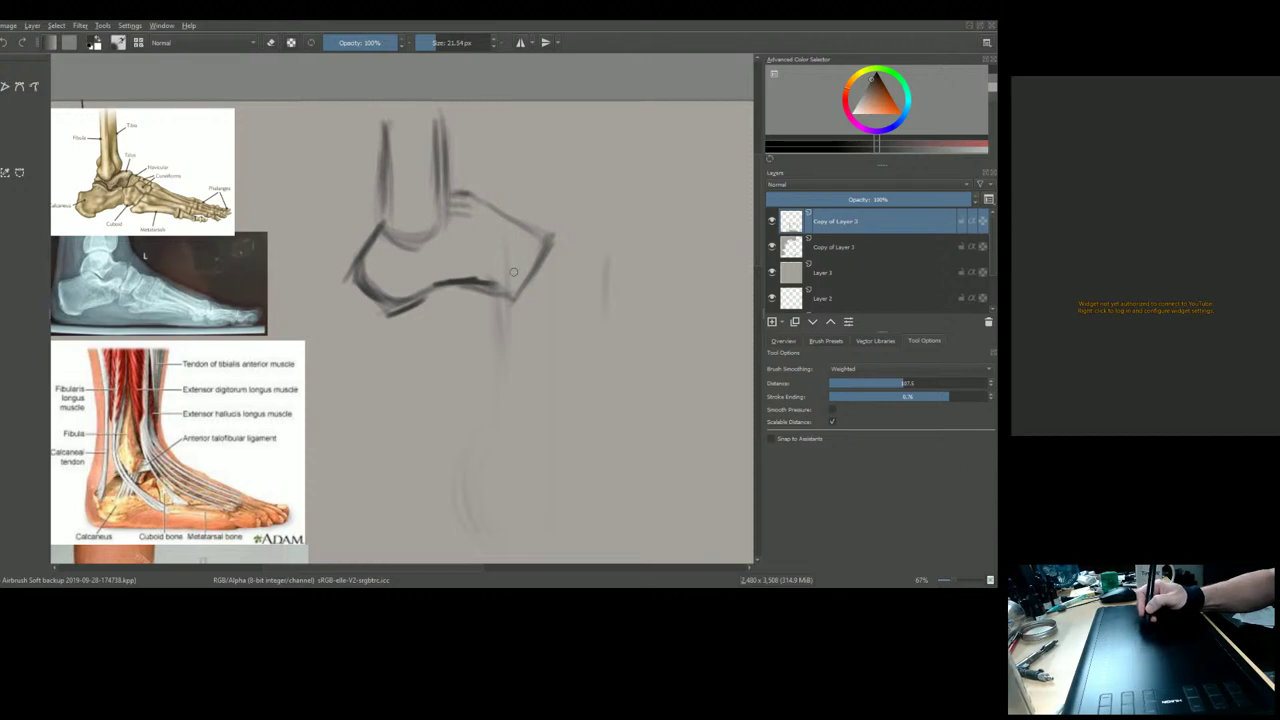
{"action": "left_click_drag", "start_coordinate": [508, 298], "coordinate": [598, 322]}
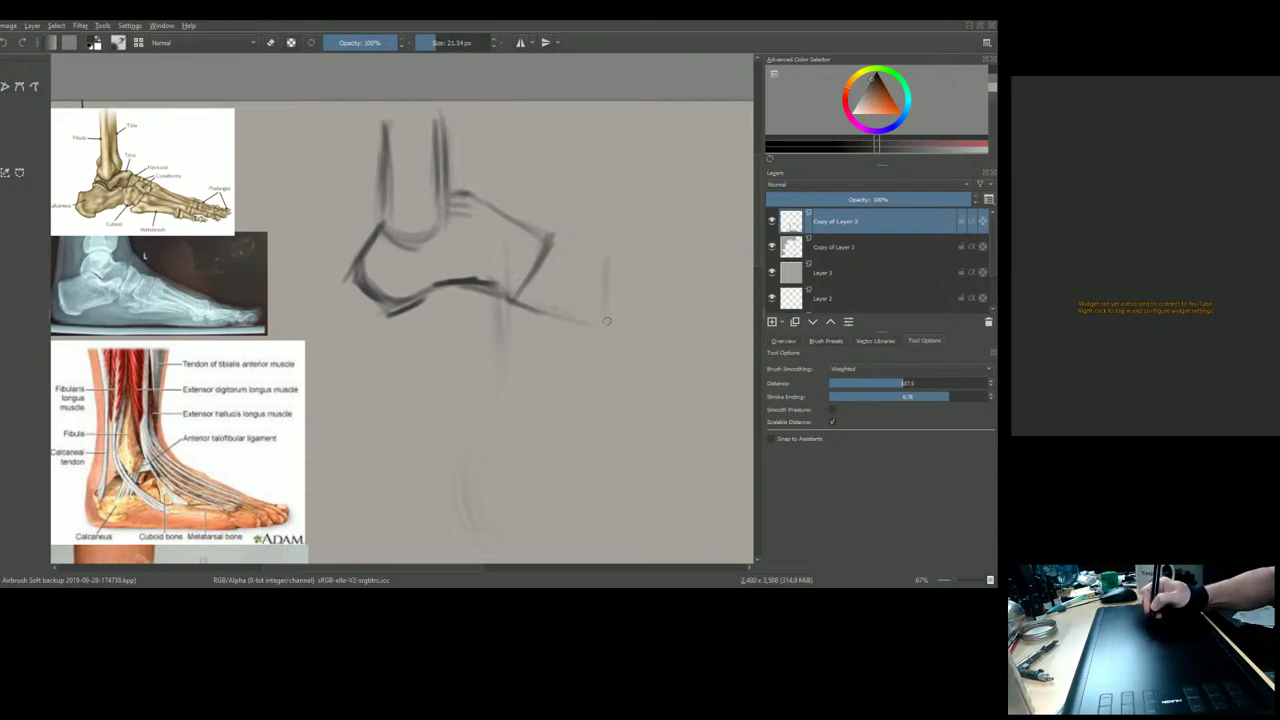
{"action": "left_click_drag", "start_coordinate": [556, 236], "coordinate": [630, 279]}
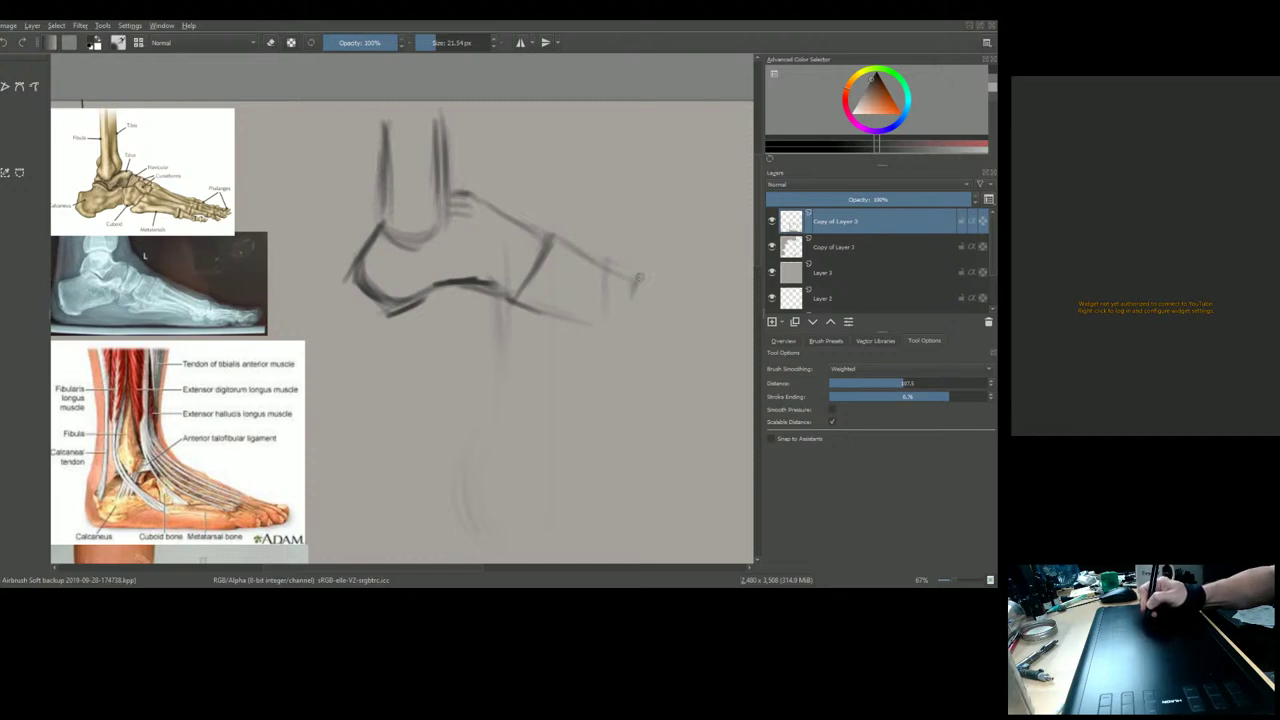
{"action": "mouse_move", "coordinate": [636, 282]}
{"action": "left_mouse_down"}
{"action": "mouse_move", "coordinate": [601, 324]}
{"action": "mouse_move", "coordinate": [522, 305]}
{"action": "mouse_move", "coordinate": [596, 325]}
{"action": "left_mouse_up"}
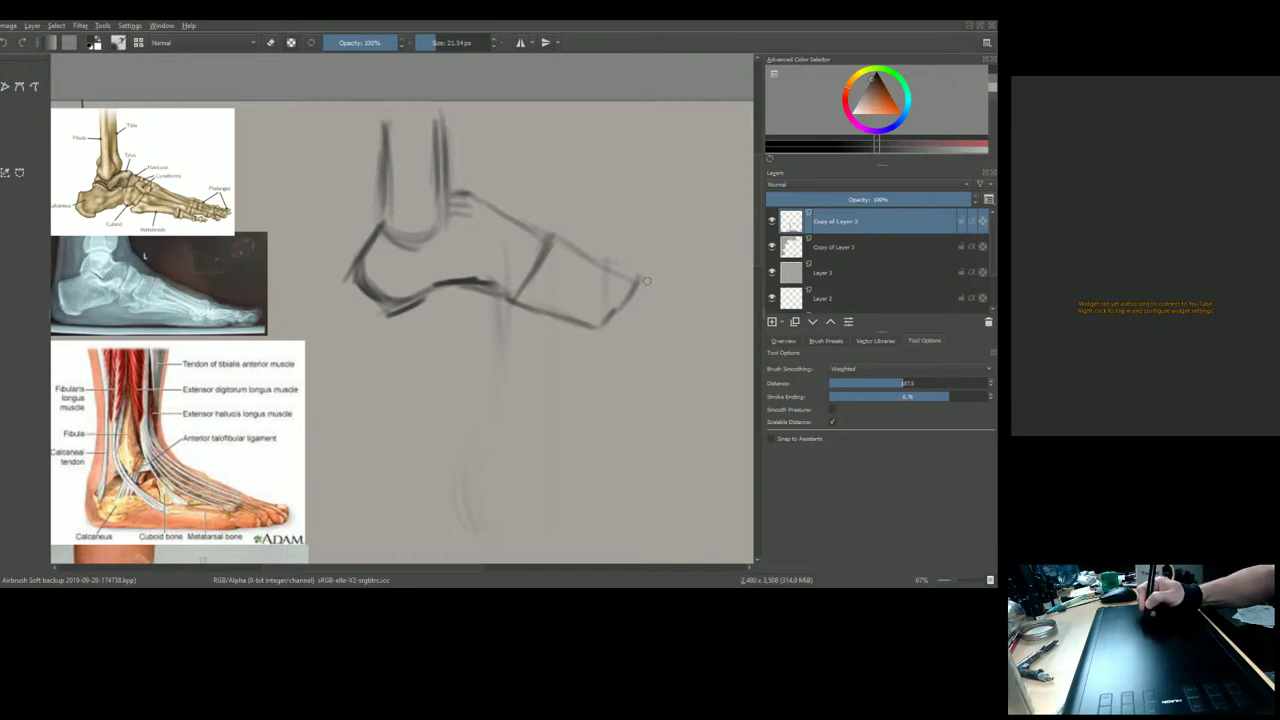
Draw the toes as a tapered wedge ahead of the metatarsal block and reinforce the block's upper edge
{"action": "left_click_drag", "start_coordinate": [637, 283], "coordinate": [685, 300]}
{"action": "mouse_move", "coordinate": [594, 334]}
{"action": "left_mouse_down"}
{"action": "mouse_move", "coordinate": [642, 331]}
{"action": "mouse_move", "coordinate": [604, 320]}
{"action": "mouse_move", "coordinate": [677, 299]}
{"action": "left_mouse_up"}
{"action": "left_click_drag", "start_coordinate": [580, 260], "coordinate": [630, 280]}
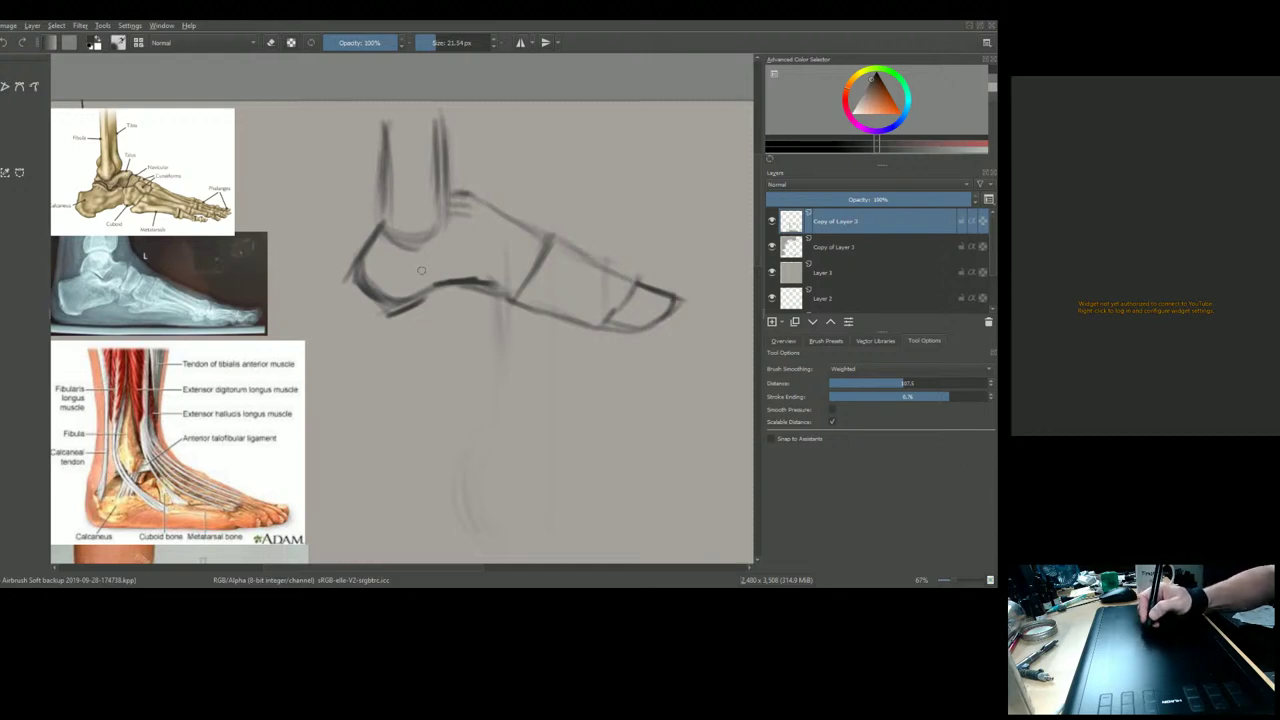
{"action": "mouse_move", "coordinate": [418, 268]}
{"action": "left_mouse_down"}
{"action": "mouse_move", "coordinate": [377, 430]}
{"action": "mouse_move", "coordinate": [406, 404]}
{"action": "left_mouse_up"}
{"action": "left_click_drag", "start_coordinate": [404, 410], "coordinate": [418, 388]}
{"action": "mouse_move", "coordinate": [421, 397]}
{"action": "left_mouse_down"}
{"action": "mouse_move", "coordinate": [446, 362]}
{"action": "mouse_move", "coordinate": [466, 370]}
{"action": "mouse_move", "coordinate": [450, 366]}
{"action": "left_mouse_up"}
{"action": "key", "text": "ctrl+z"}
{"action": "key", "text": "ctrl+z"}
{"action": "key", "text": "ctrl+z"}
{"action": "key", "text": "ctrl+z"}
{"action": "key", "text": "ctrl+z"}
{"action": "key", "text": "ctrl+z"}
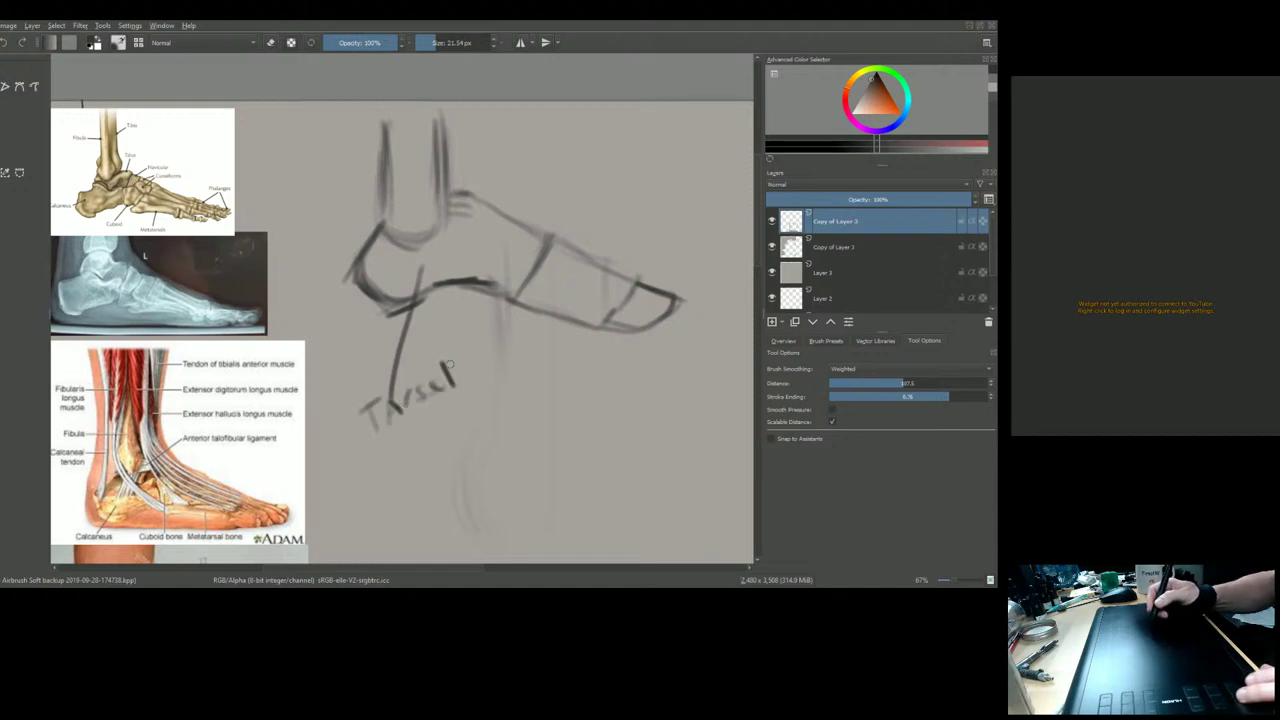
{"action": "key", "text": "ctrl+z"}
{"action": "key", "text": "ctrl+z"}
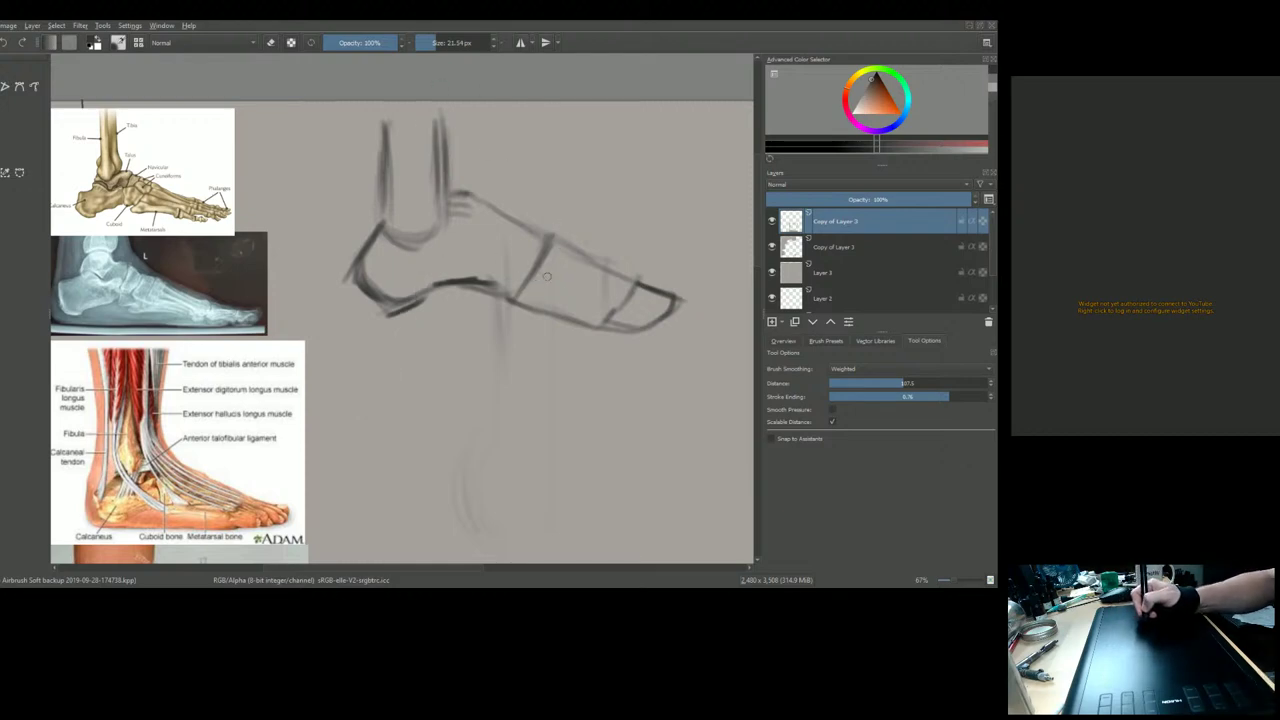
Reduce the brush to 3.39 px, label the "metatarsals" and "Phalanges" blocks with leader lines, and add an arrow pointing to the heel
{"action": "key", "text": "bracketleft"}
{"action": "key", "text": "bracketleft"}
{"action": "key", "text": "bracketleft"}
{"action": "key", "text": "bracketleft"}
{"action": "key", "text": "bracketleft"}
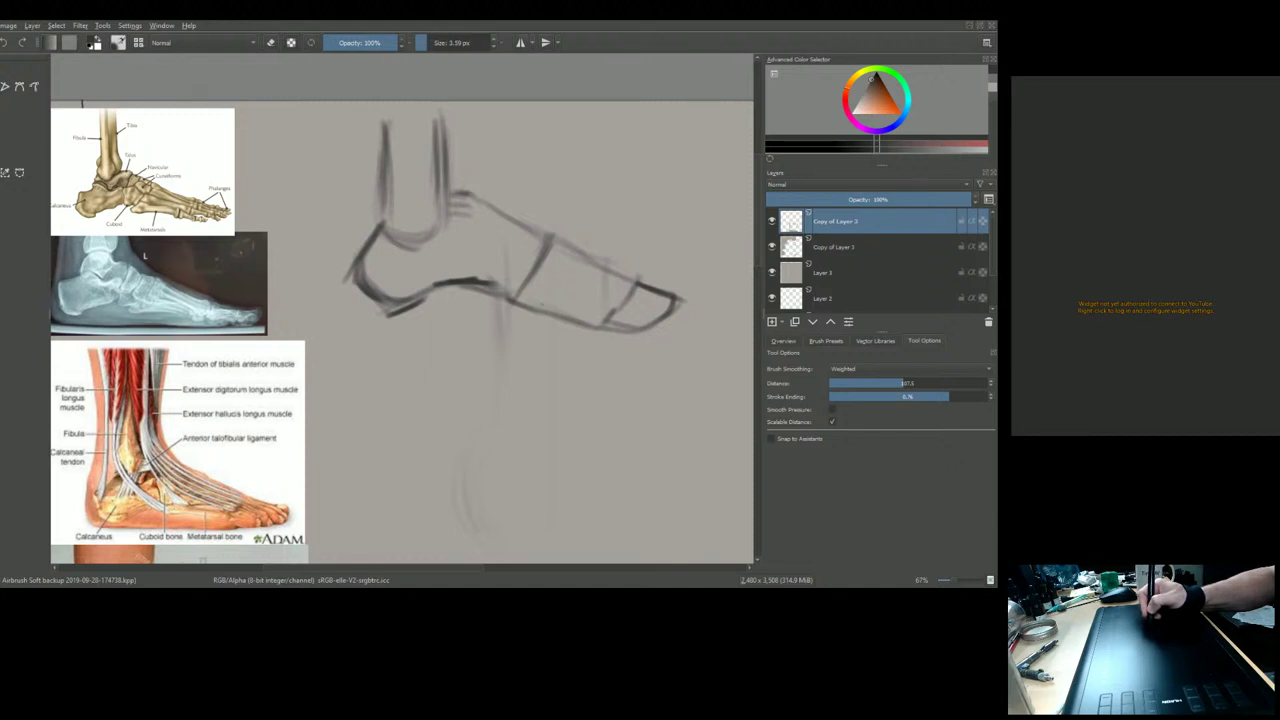
{"action": "left_click_drag", "start_coordinate": [547, 296], "coordinate": [531, 366]}
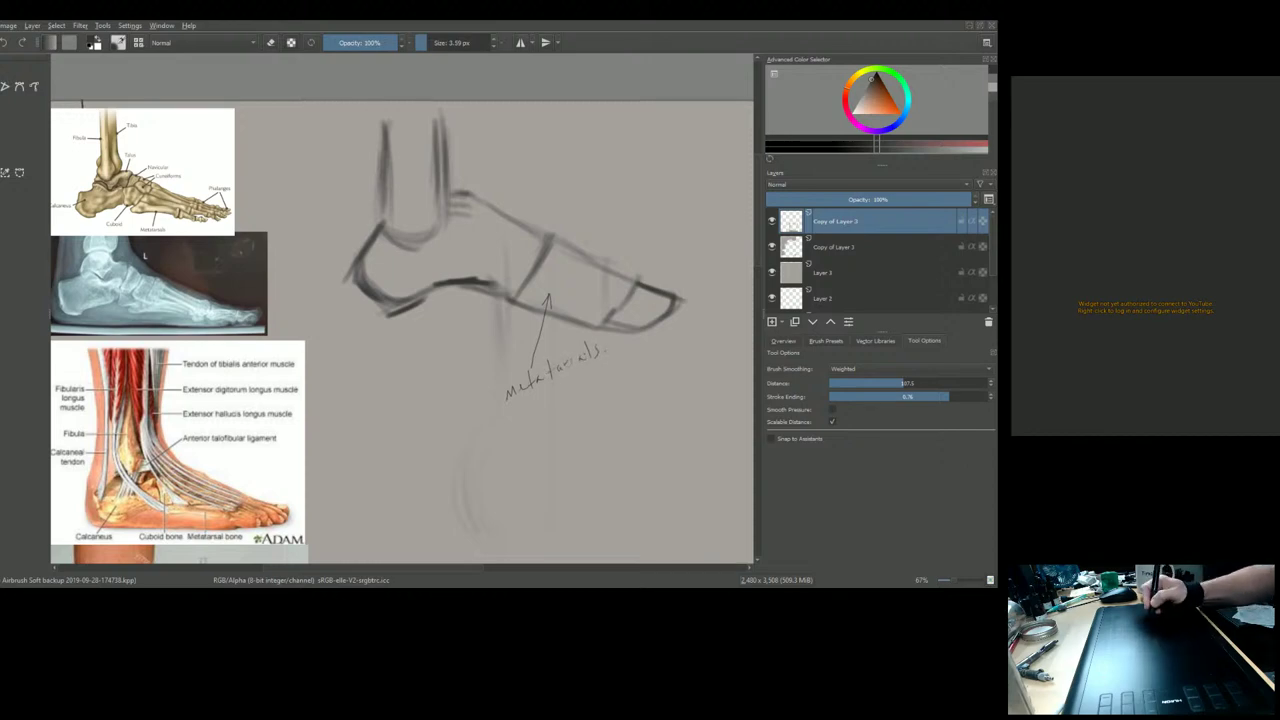
{"action": "left_click_drag", "start_coordinate": [641, 314], "coordinate": [654, 385]}
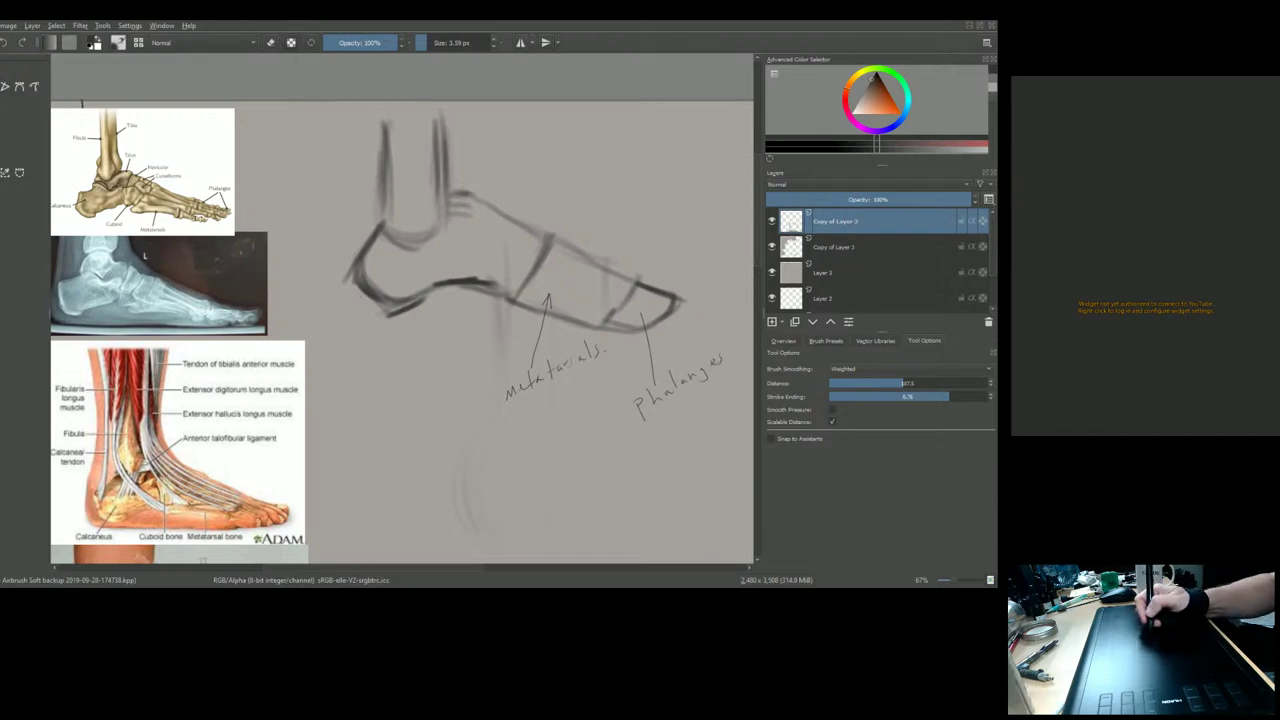
{"action": "mouse_move", "coordinate": [390, 280]}
{"action": "left_mouse_down"}
{"action": "mouse_move", "coordinate": [347, 316]}
{"action": "mouse_move", "coordinate": [357, 334]}
{"action": "left_mouse_up"}
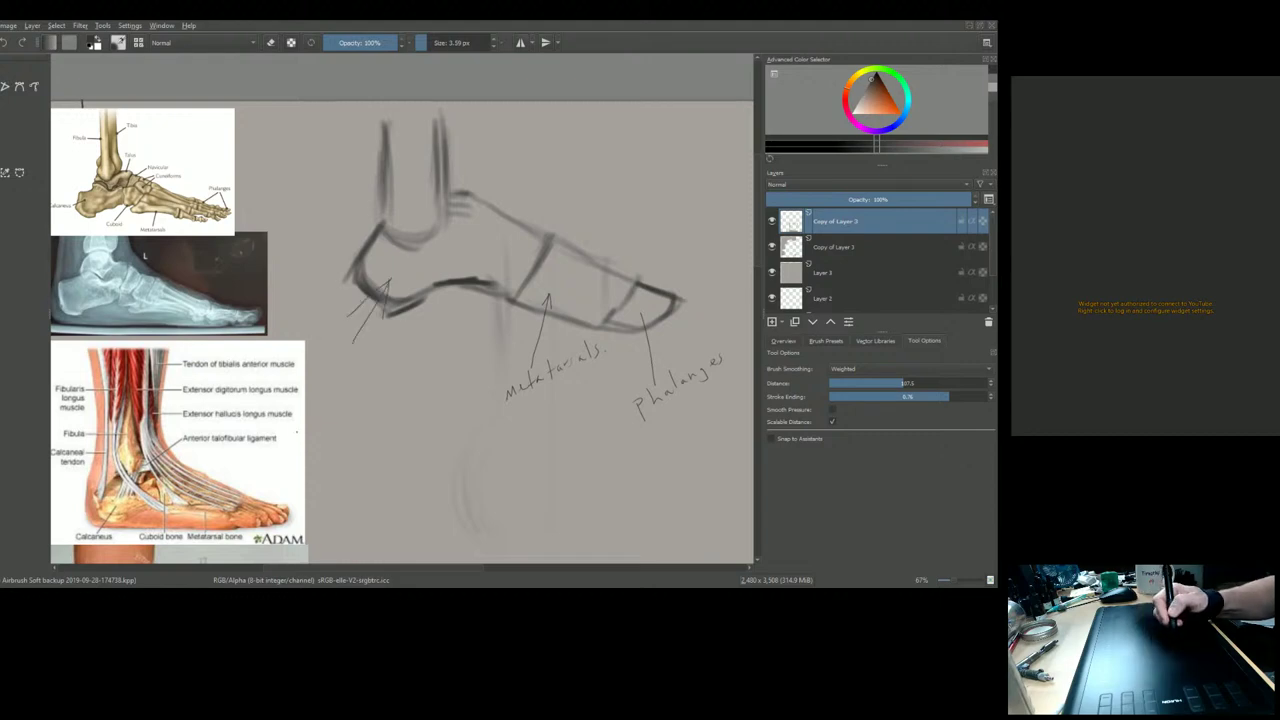
Undo the heel arrow, the handwritten labels and their leader lines, stroke by stroke
{"action": "key", "text": "ctrl+z"}
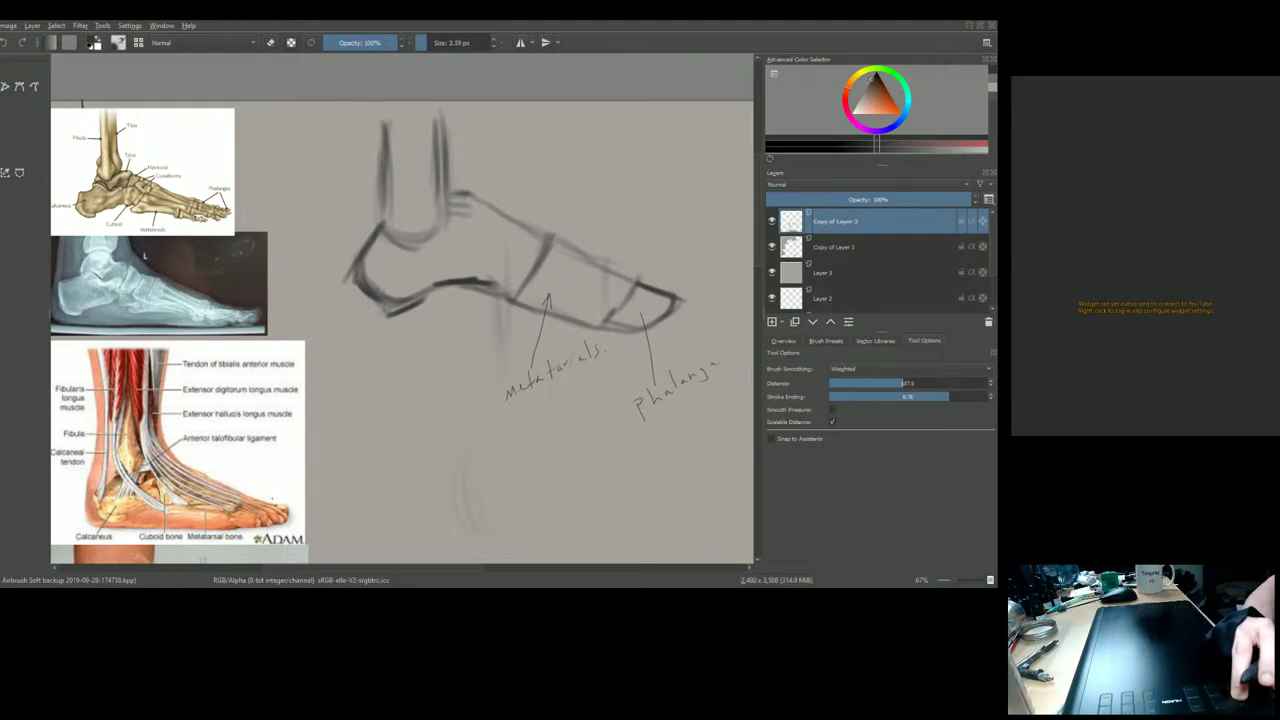
{"action": "key", "text": "ctrl+z"}
{"action": "key", "text": "ctrl+z"}
{"action": "key", "text": "ctrl+z"}
{"action": "key", "text": "ctrl+z"}
{"action": "key", "text": "ctrl+z"}
{"action": "key", "text": "ctrl+z"}
{"action": "key", "text": "ctrl+z"}
{"action": "key", "text": "ctrl+z"}
{"action": "key", "text": "ctrl+z"}
{"action": "key", "text": "ctrl+z"}
{"action": "key", "text": "ctrl+z"}
{"action": "key", "text": "ctrl+z"}
{"action": "key", "text": "ctrl+z"}
{"action": "key", "text": "ctrl+z"}
{"action": "key", "text": "ctrl+z"}
{"action": "key", "text": "ctrl+z"}
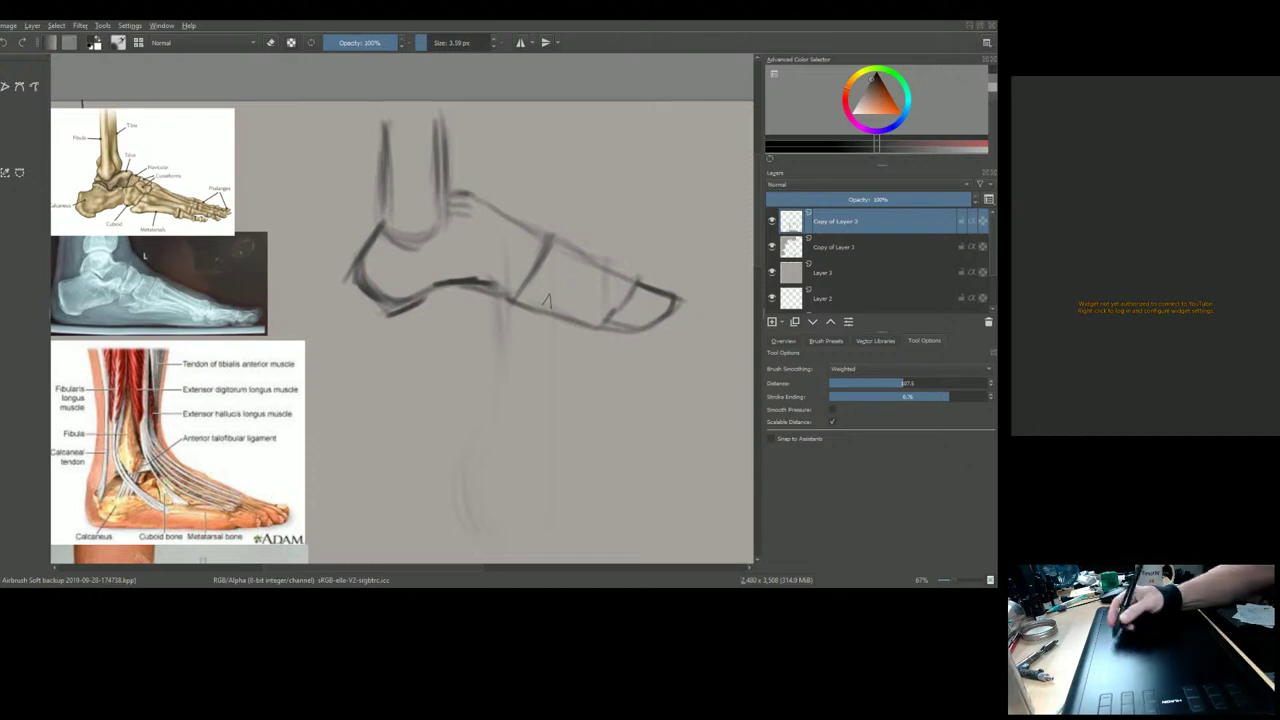
Sample the background colour and paint over the leftover arrowhead inside the metatarsal block
{"action": "key", "text": "e"}
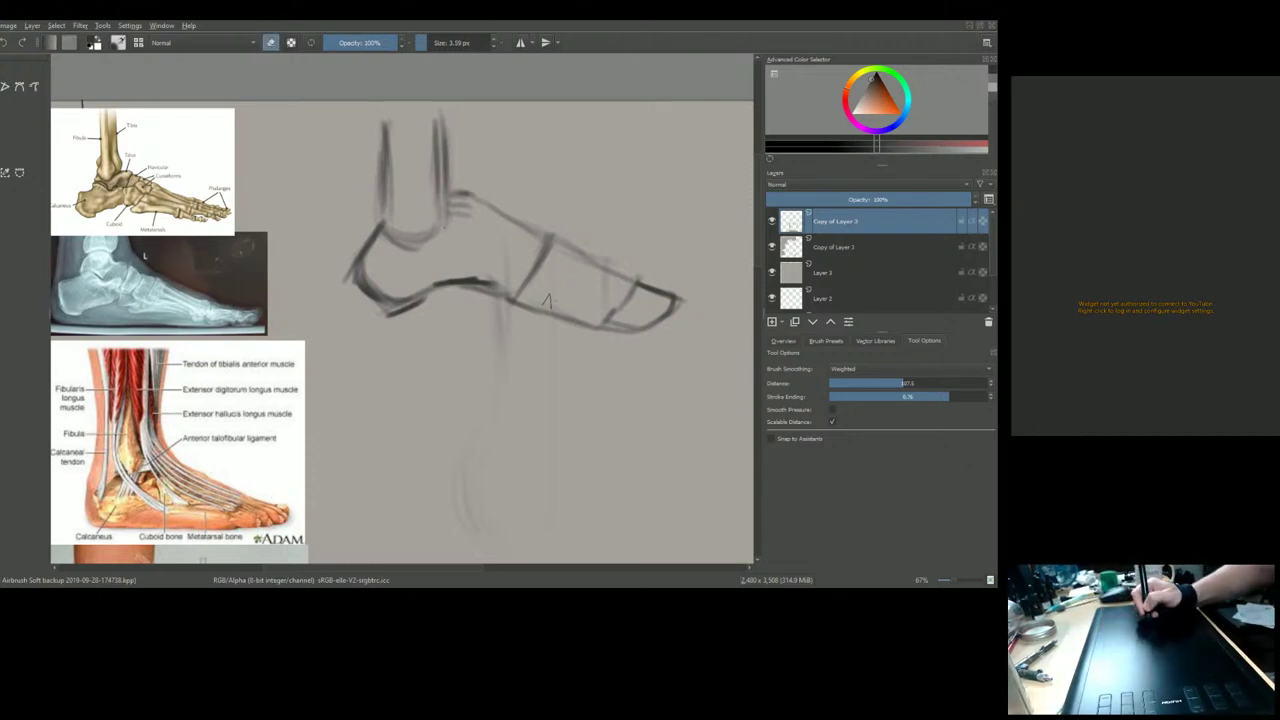
{"action": "key", "text": "e"}
{"action": "left_click", "coordinate": [586, 314], "text": "ctrl"}
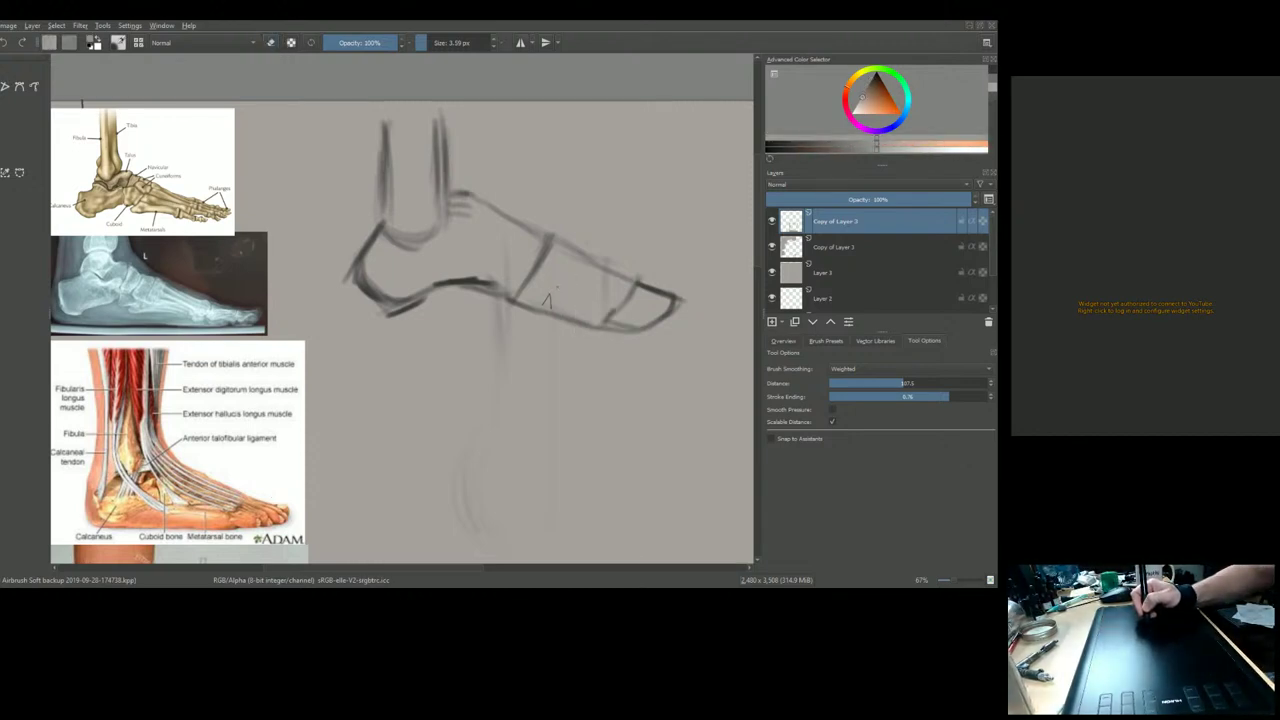
{"action": "left_click_drag", "start_coordinate": [547, 300], "coordinate": [564, 270]}
{"action": "left_click_drag", "start_coordinate": [640, 305], "coordinate": [598, 326]}
{"action": "key", "text": "ctrl+z"}
{"action": "left_click_drag", "start_coordinate": [547, 286], "coordinate": [565, 301]}
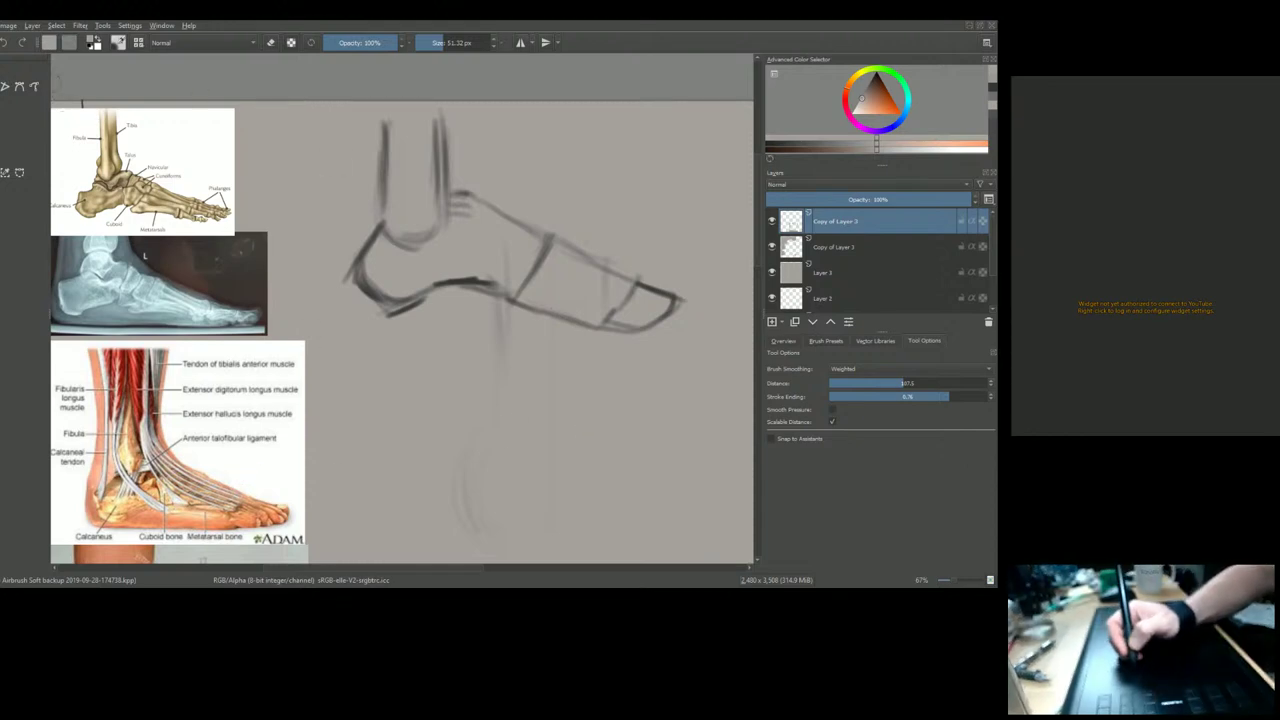
Outline the whole foot sketch with a freehand selection, move it straight down the page, deselect it and return to the brush
{"action": "key", "text": "ctrl+r"}
{"action": "mouse_move", "coordinate": [378, 104]}
{"action": "left_mouse_down"}
{"action": "mouse_move", "coordinate": [327, 207]}
{"action": "mouse_move", "coordinate": [341, 337]}
{"action": "mouse_move", "coordinate": [430, 362]}
{"action": "mouse_move", "coordinate": [566, 367]}
{"action": "mouse_move", "coordinate": [662, 349]}
{"action": "mouse_move", "coordinate": [720, 297]}
{"action": "mouse_move", "coordinate": [685, 239]}
{"action": "mouse_move", "coordinate": [609, 185]}
{"action": "mouse_move", "coordinate": [382, 110]}
{"action": "left_mouse_up"}
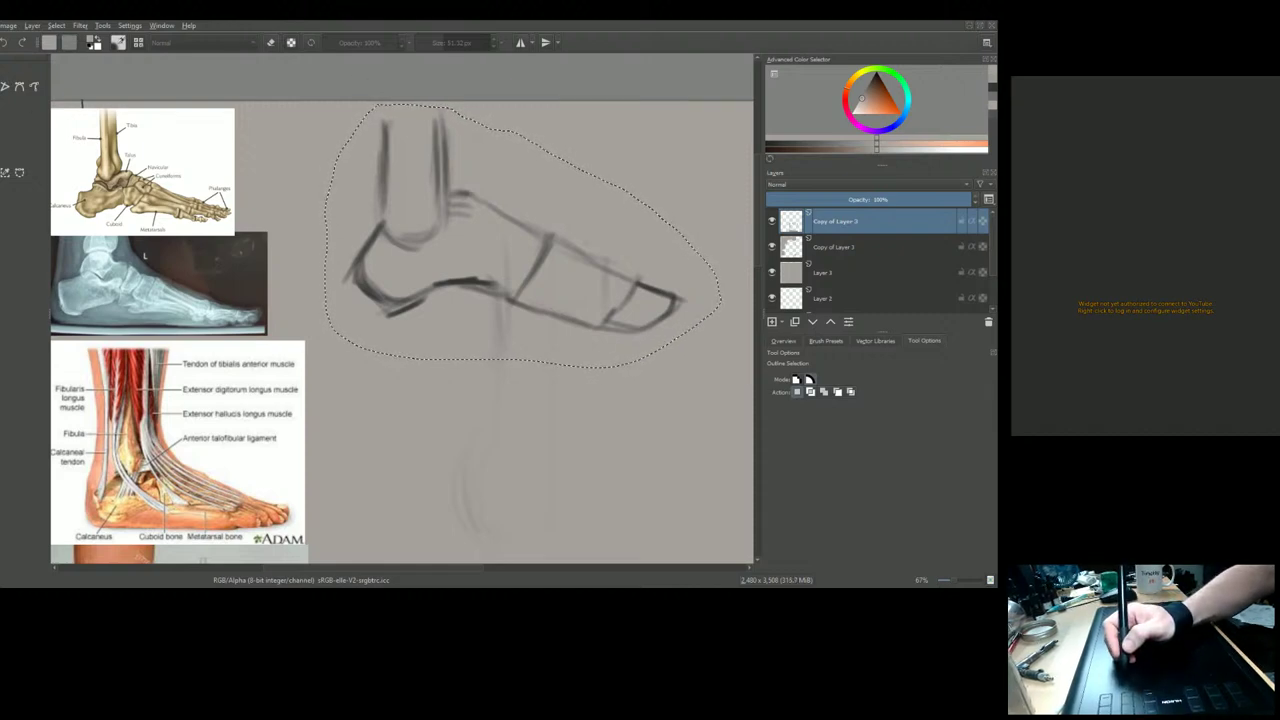
{"action": "key", "text": "t"}
{"action": "mouse_move", "coordinate": [491, 180]}
{"action": "left_mouse_down"}
{"action": "mouse_move", "coordinate": [506, 220]}
{"action": "mouse_move", "coordinate": [498, 388]}
{"action": "left_mouse_up"}
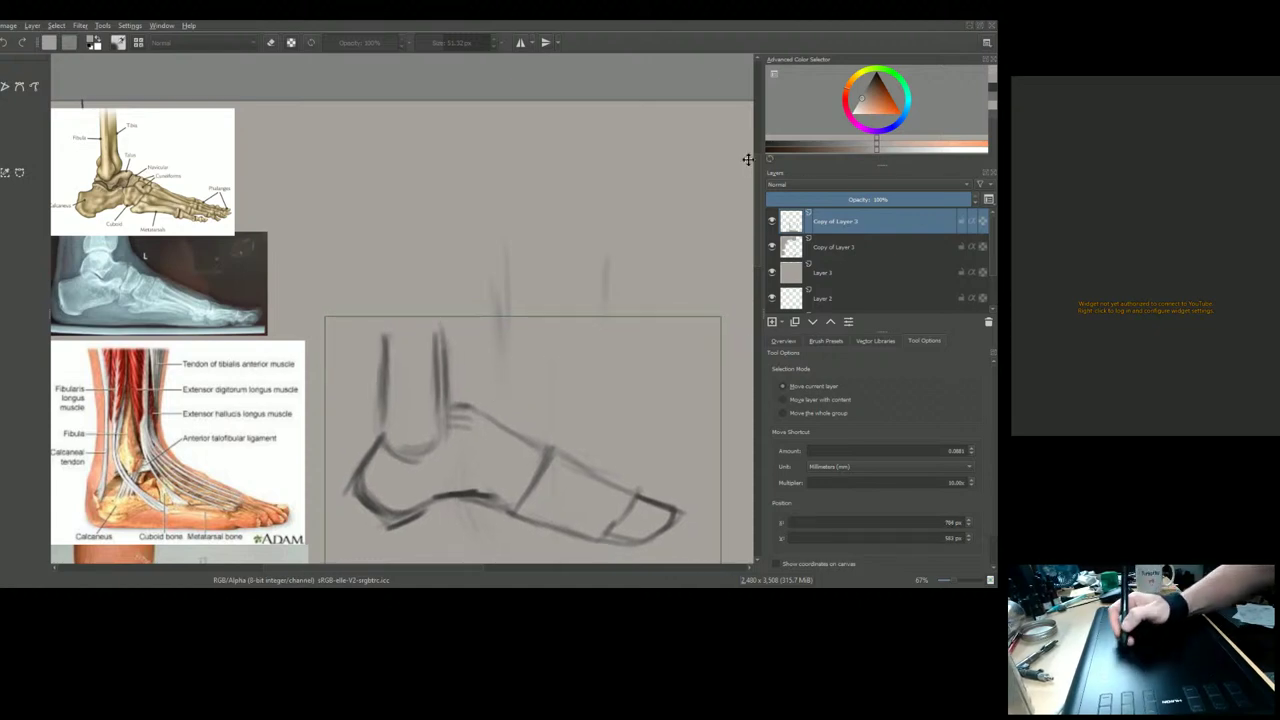
{"action": "left_click", "coordinate": [56, 25]}
{"action": "left_click", "coordinate": [77, 52]}
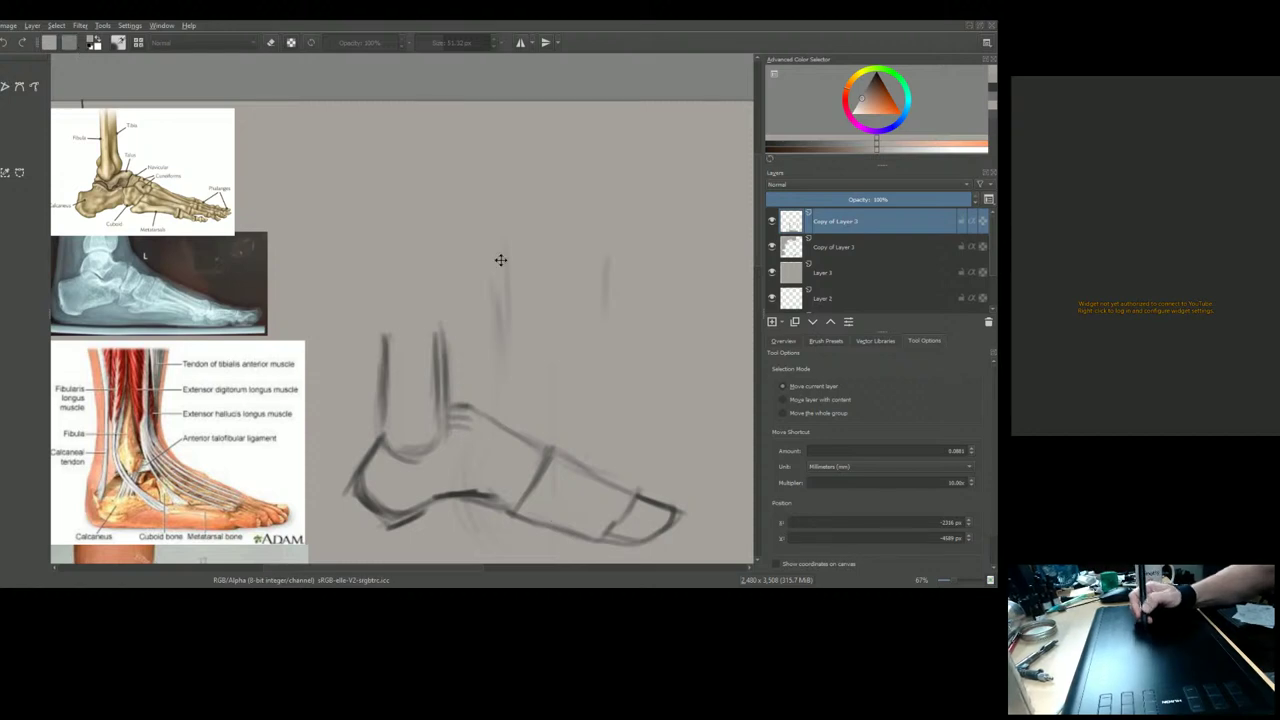
{"action": "key", "text": "b"}
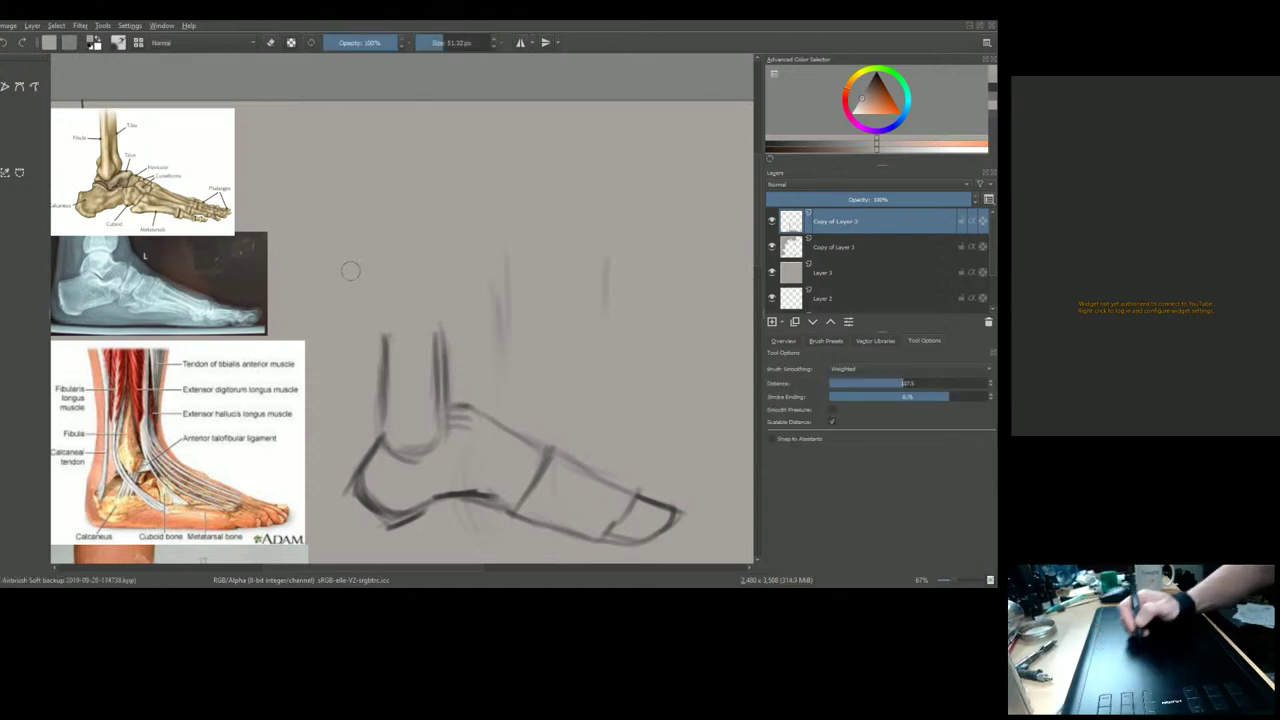
Show only the canvas without the interface, with the foot sketch and its references in view
{"action": "left_click_drag", "start_coordinate": [500, 357], "coordinate": [466, 189]}
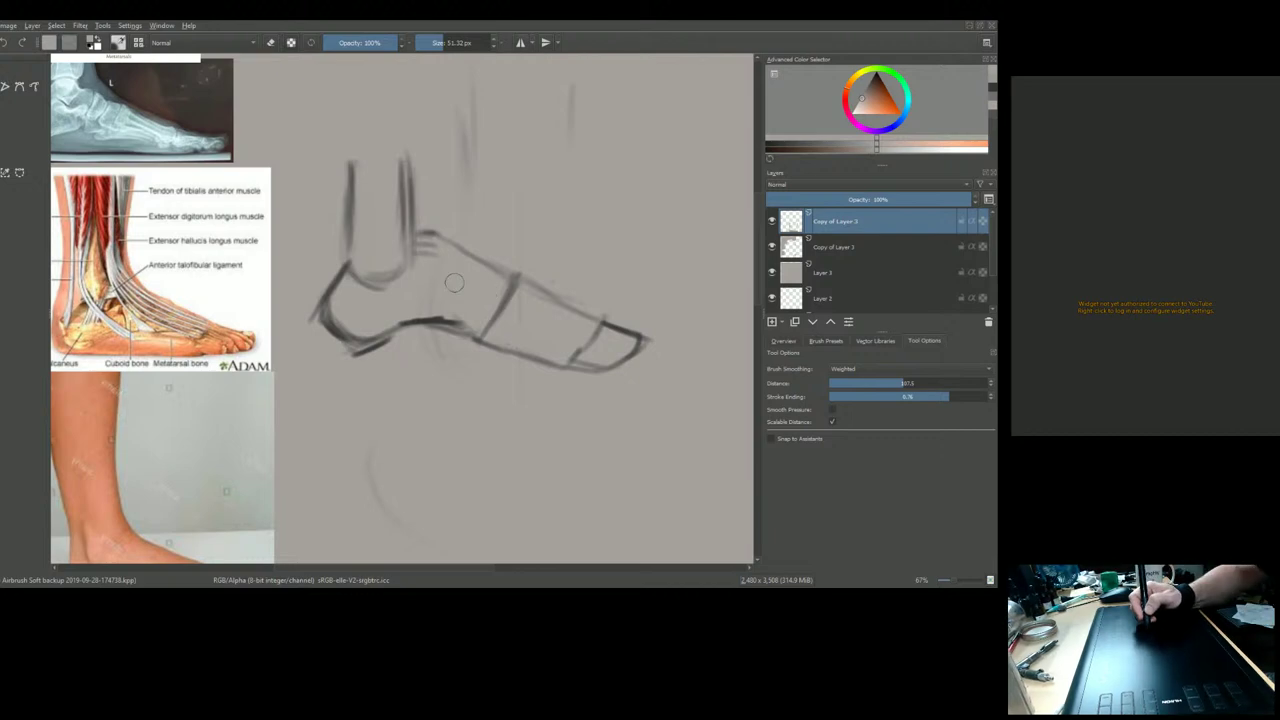
{"action": "left_click_drag", "start_coordinate": [451, 291], "coordinate": [479, 287]}
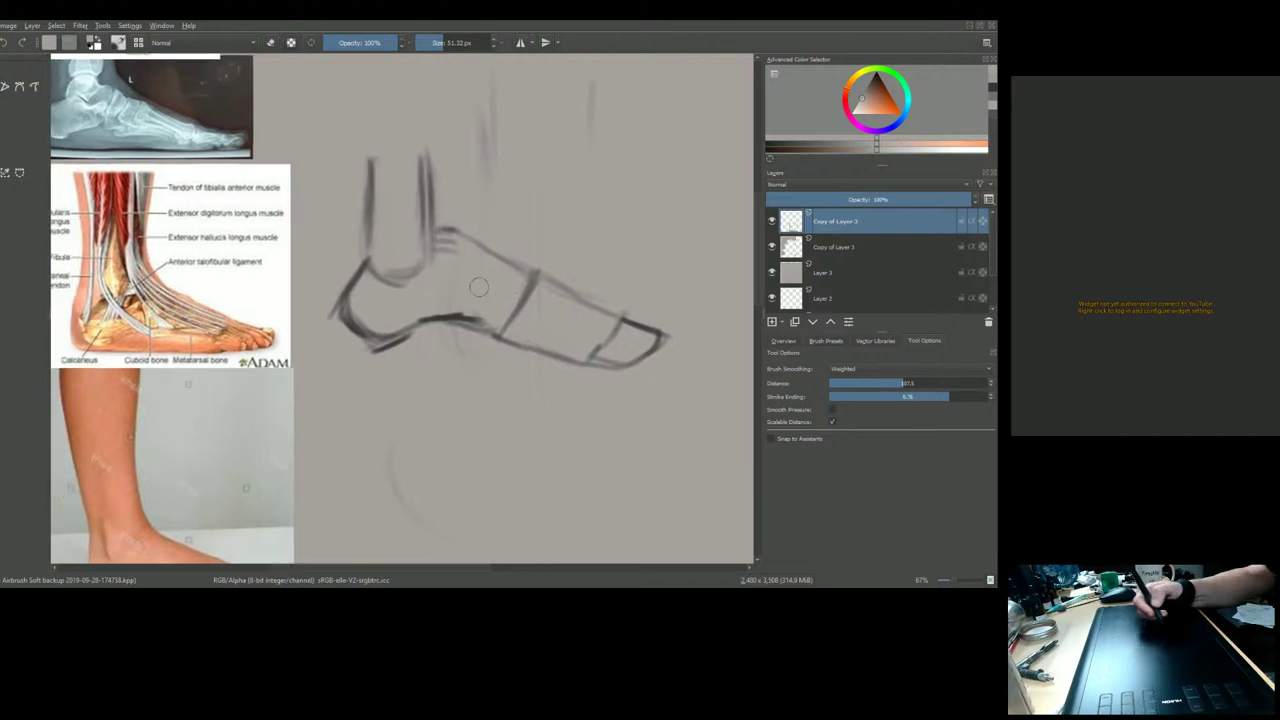
{"action": "key", "text": "Tab"}
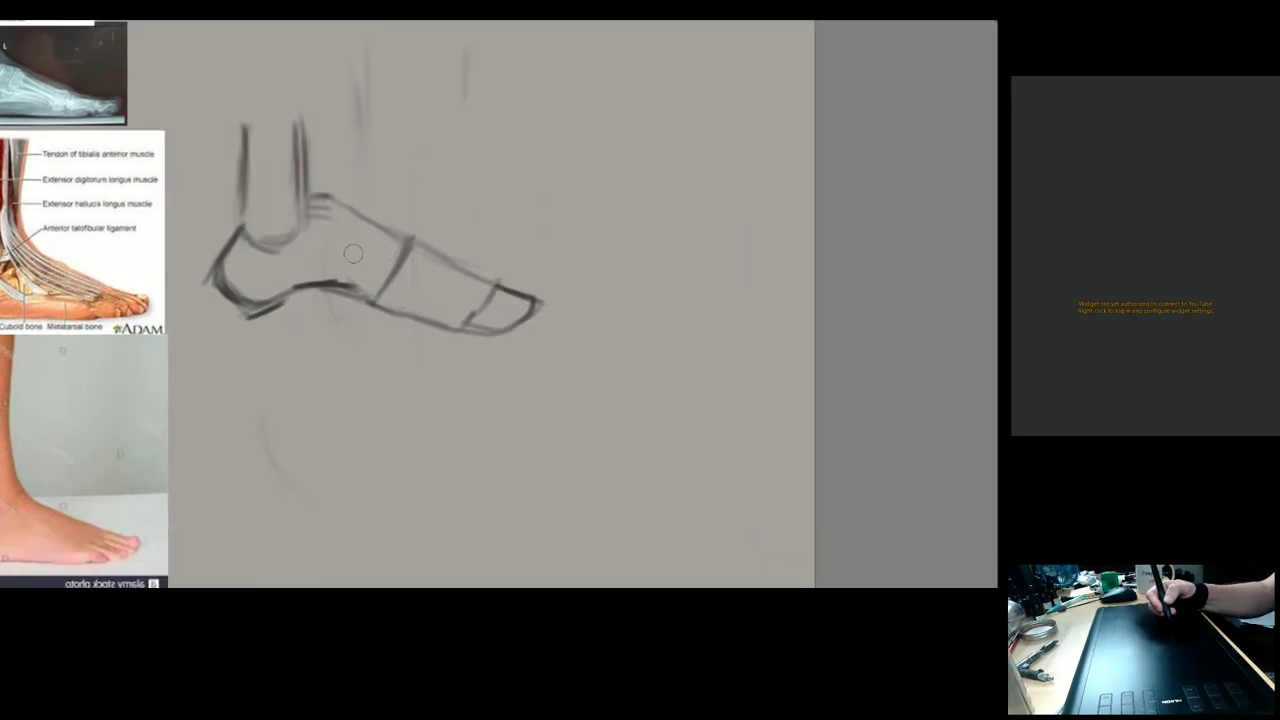
{"action": "left_click_drag", "start_coordinate": [334, 380], "coordinate": [486, 406]}
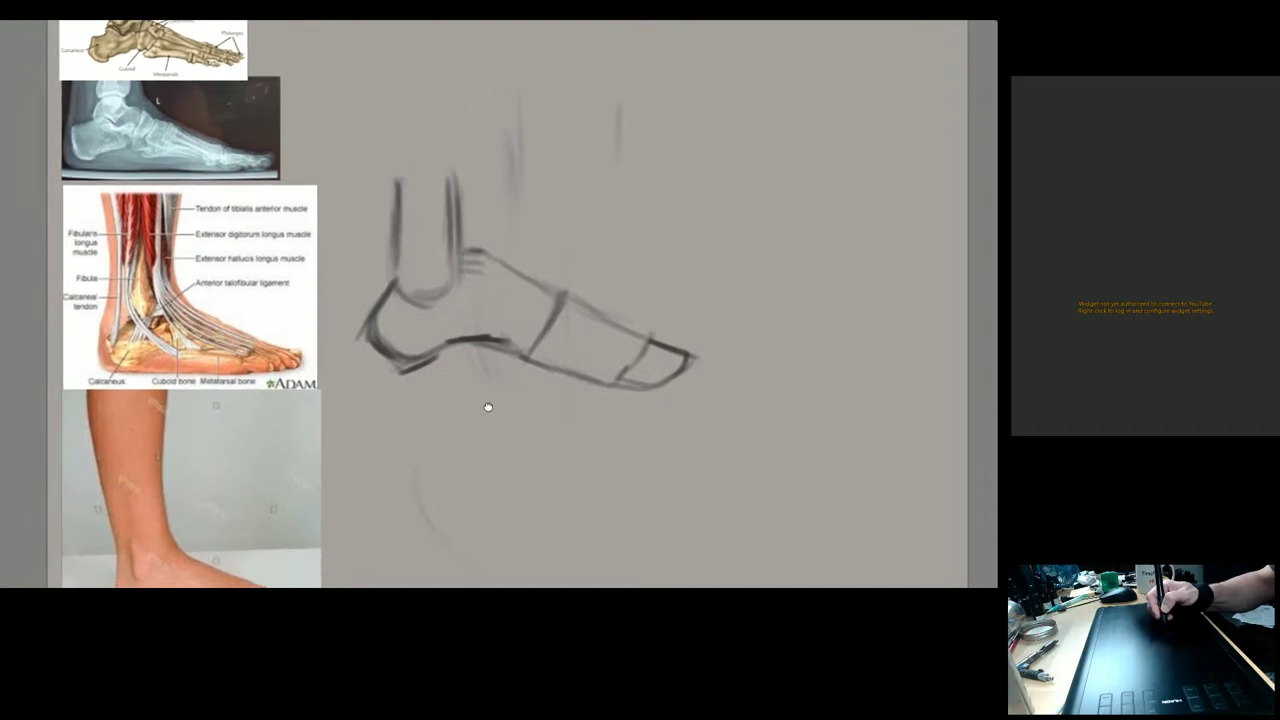
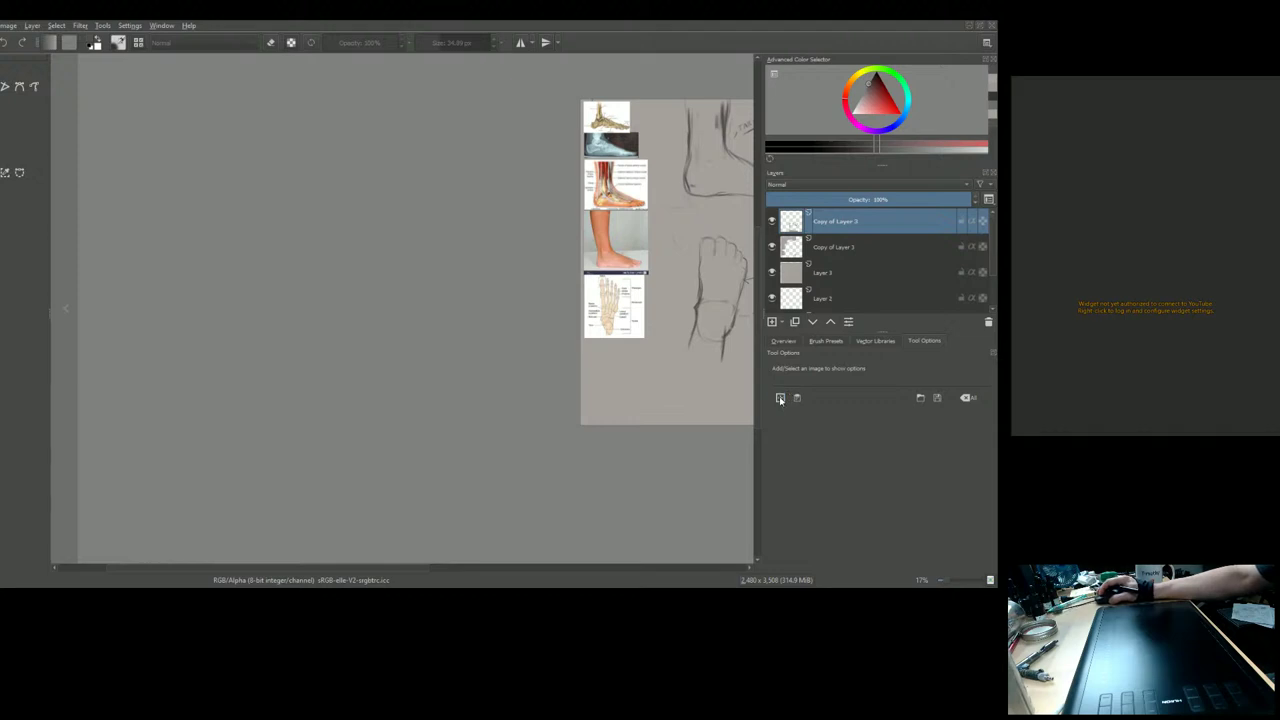
Add the photo of two bare feet seen from the front as a reference image
{"action": "left_click", "coordinate": [780, 399]}
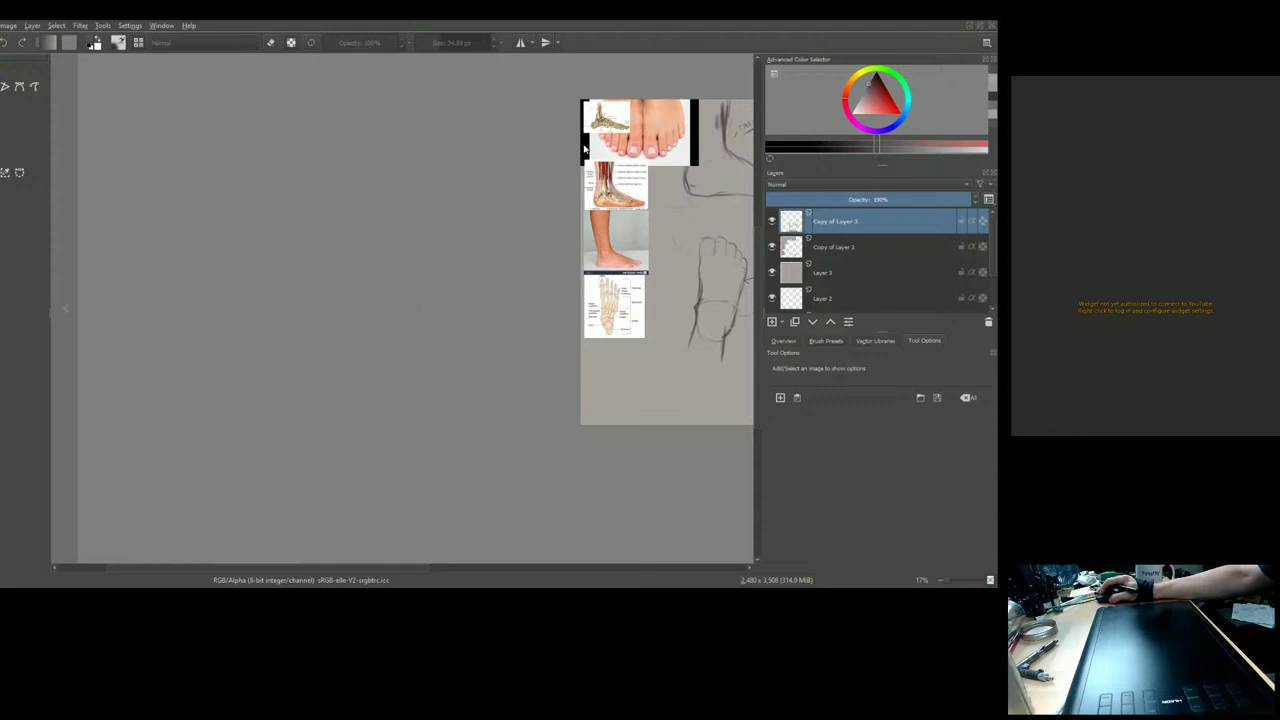
{"action": "left_click_drag", "start_coordinate": [717, 330], "coordinate": [443, 334]}
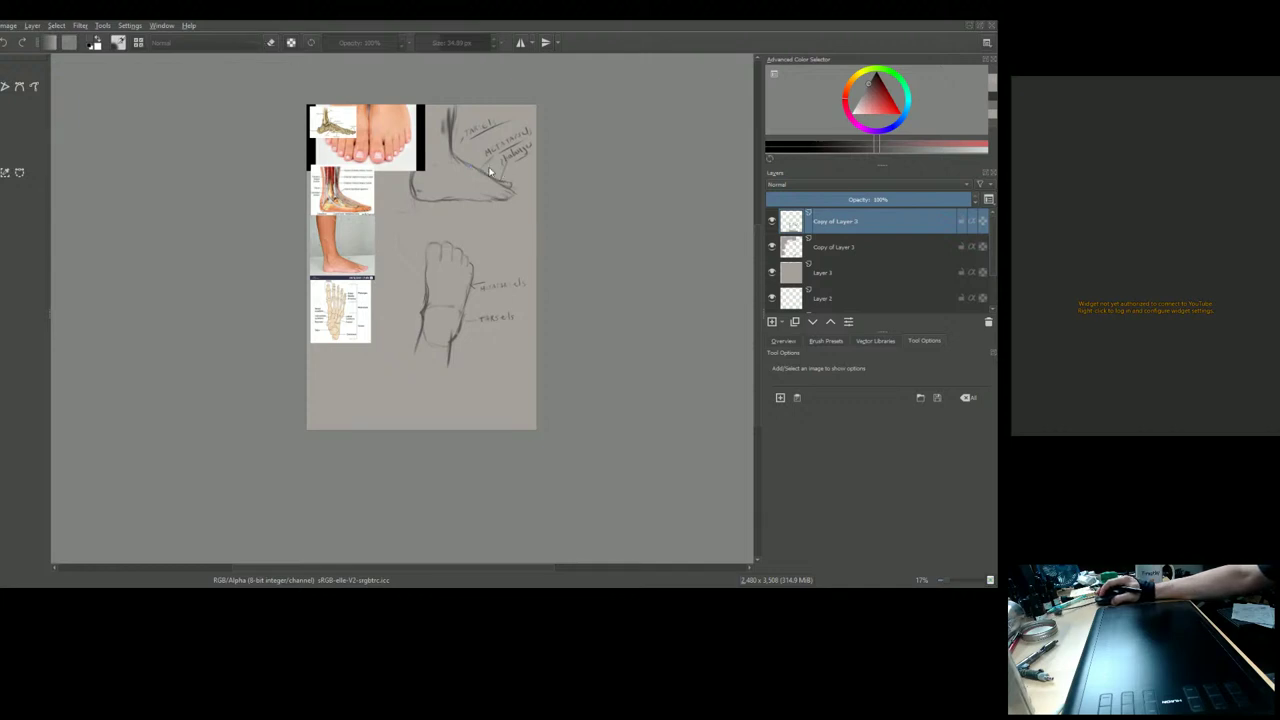
Erase the labelled side-view and sole sketches from the page with a greatly enlarged eraser
{"action": "key", "text": "b"}
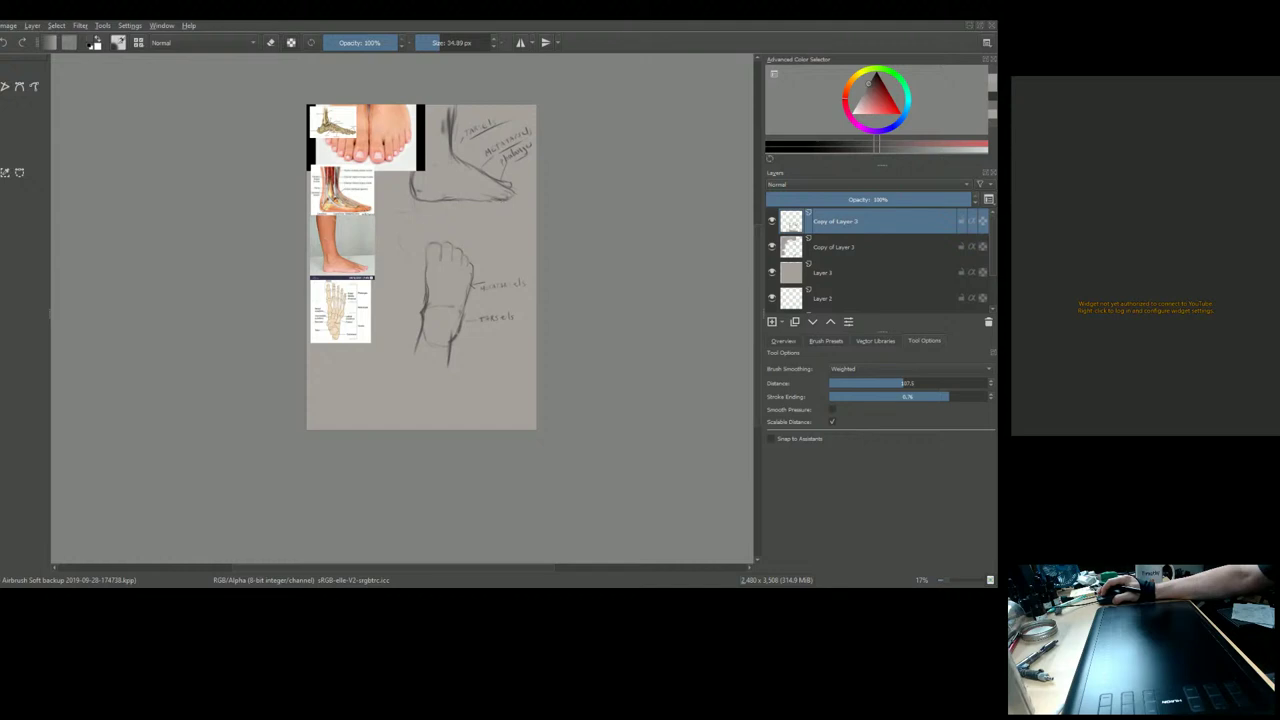
{"action": "key", "text": "bracketright"}
{"action": "key", "text": "bracketright"}
{"action": "key", "text": "bracketright"}
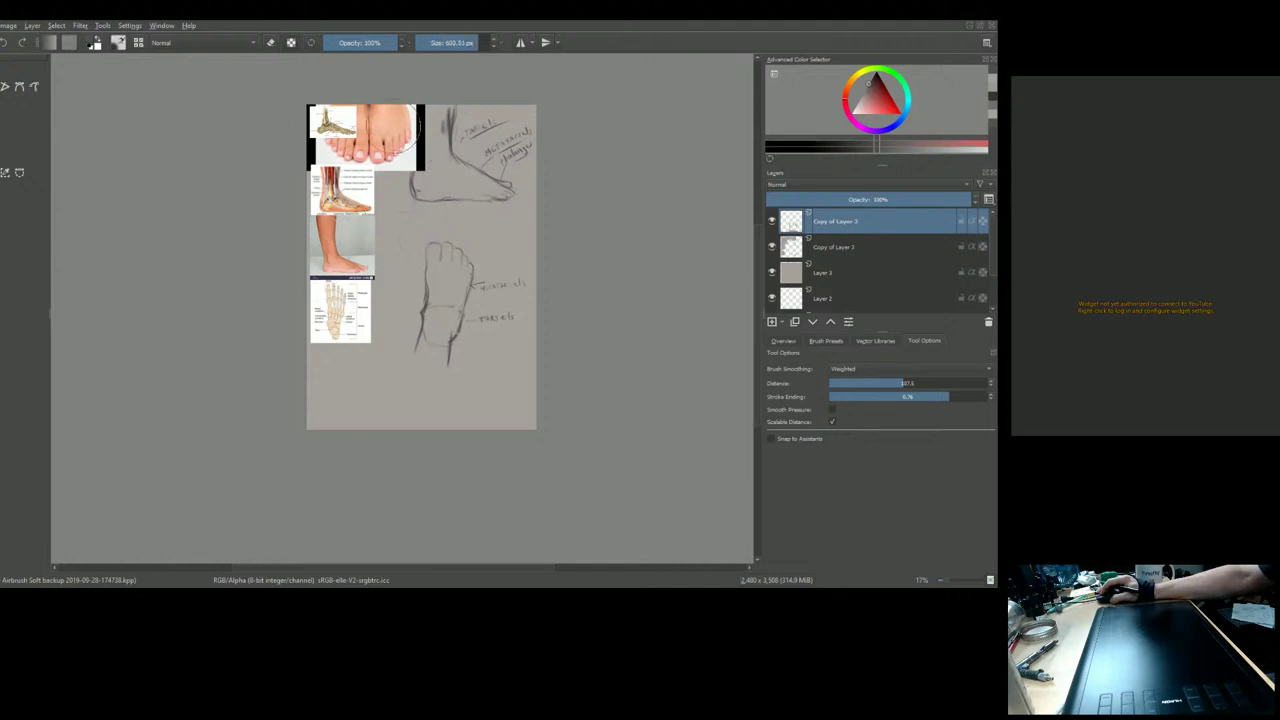
{"action": "left_click", "coordinate": [270, 42]}
{"action": "mouse_move", "coordinate": [440, 190]}
{"action": "left_mouse_down"}
{"action": "mouse_move", "coordinate": [470, 260]}
{"action": "mouse_move", "coordinate": [530, 140]}
{"action": "left_mouse_up"}
{"action": "mouse_move", "coordinate": [520, 340]}
{"action": "left_mouse_down"}
{"action": "mouse_move", "coordinate": [480, 330]}
{"action": "mouse_move", "coordinate": [503, 294]}
{"action": "mouse_move", "coordinate": [420, 189]}
{"action": "mouse_move", "coordinate": [456, 120]}
{"action": "mouse_move", "coordinate": [381, 182]}
{"action": "mouse_move", "coordinate": [470, 118]}
{"action": "mouse_move", "coordinate": [411, 195]}
{"action": "left_mouse_up"}
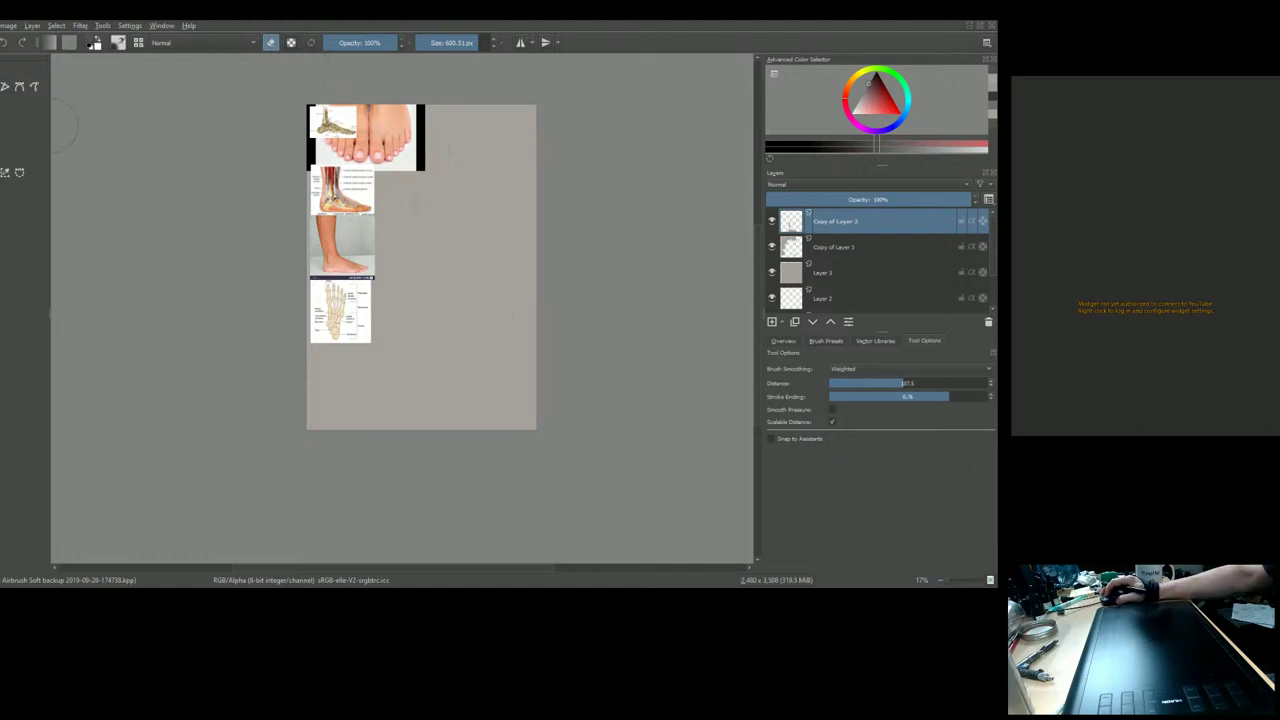
Move the feet photo below the foot bone diagram and scale it down to roughly match the reference column's width
{"action": "left_click_drag", "start_coordinate": [404, 160], "coordinate": [402, 397]}
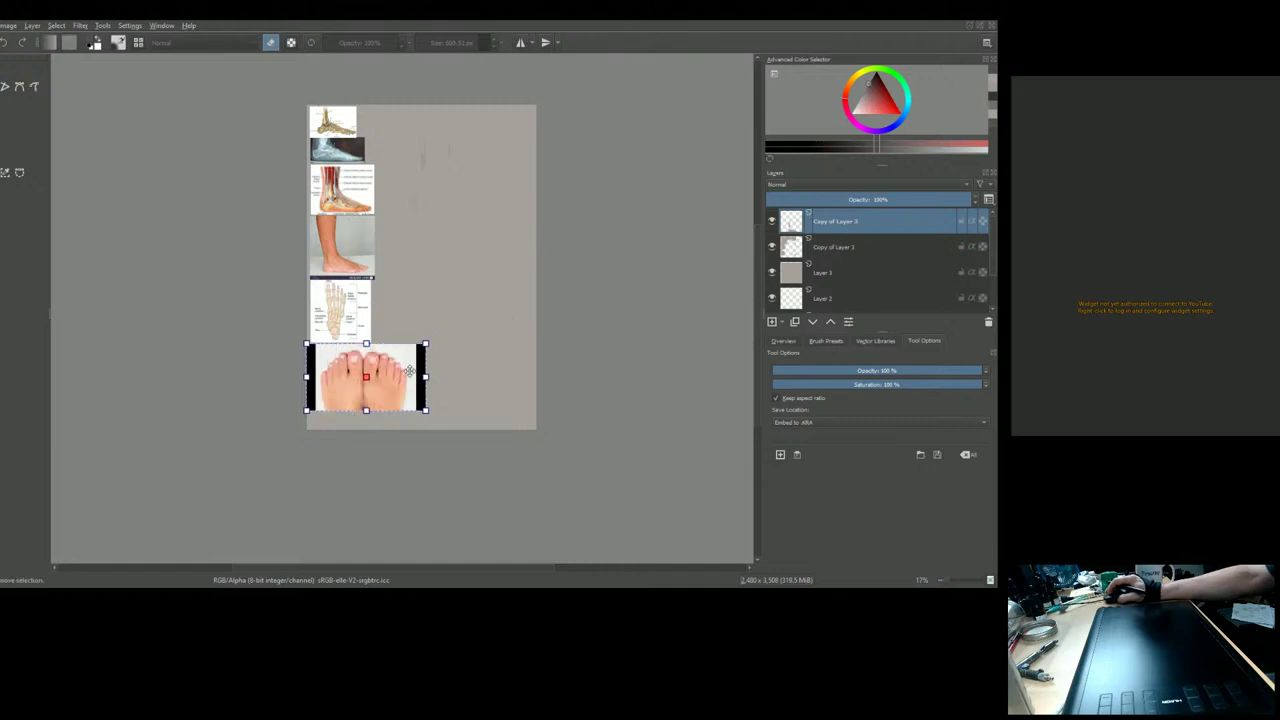
{"action": "left_click_drag", "start_coordinate": [426, 343], "coordinate": [370, 357]}
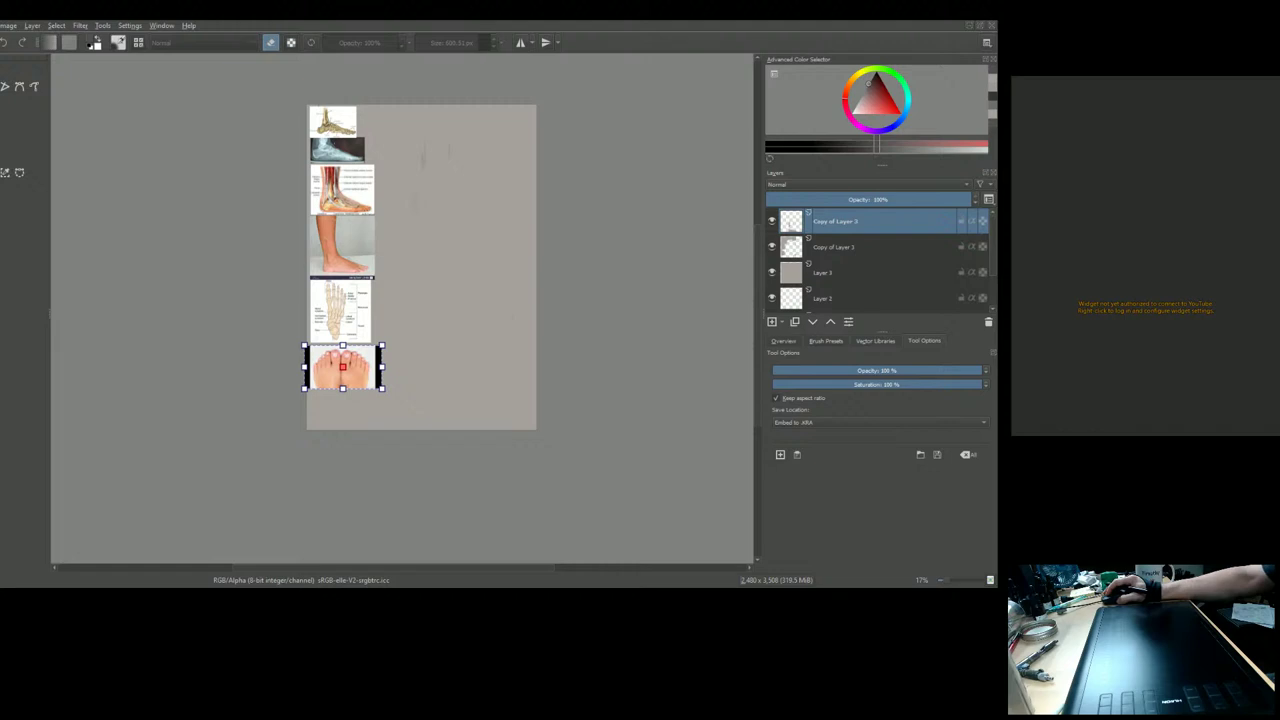
{"action": "key", "text": "b"}
With a 15.31 px brush, sketch the big toe's rounded tip and a sloping arc over the smaller toes beside the feet photo
{"action": "scroll", "coordinate": [457, 349], "scroll_direction": "up", "scroll_amount": 4}
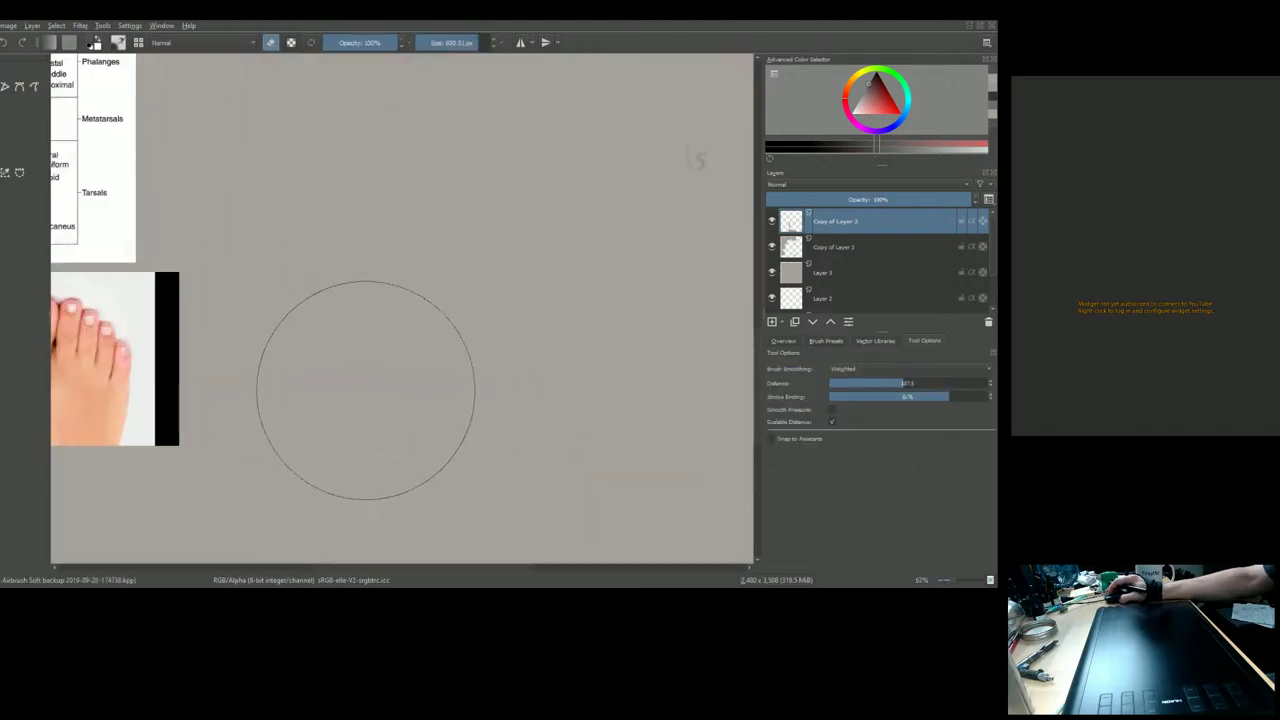
{"action": "mouse_move", "coordinate": [366, 389]}
{"action": "left_mouse_down"}
{"action": "mouse_move", "coordinate": [374, 380]}
{"action": "mouse_move", "coordinate": [354, 383]}
{"action": "mouse_move", "coordinate": [477, 366]}
{"action": "mouse_move", "coordinate": [482, 453]}
{"action": "left_mouse_up"}
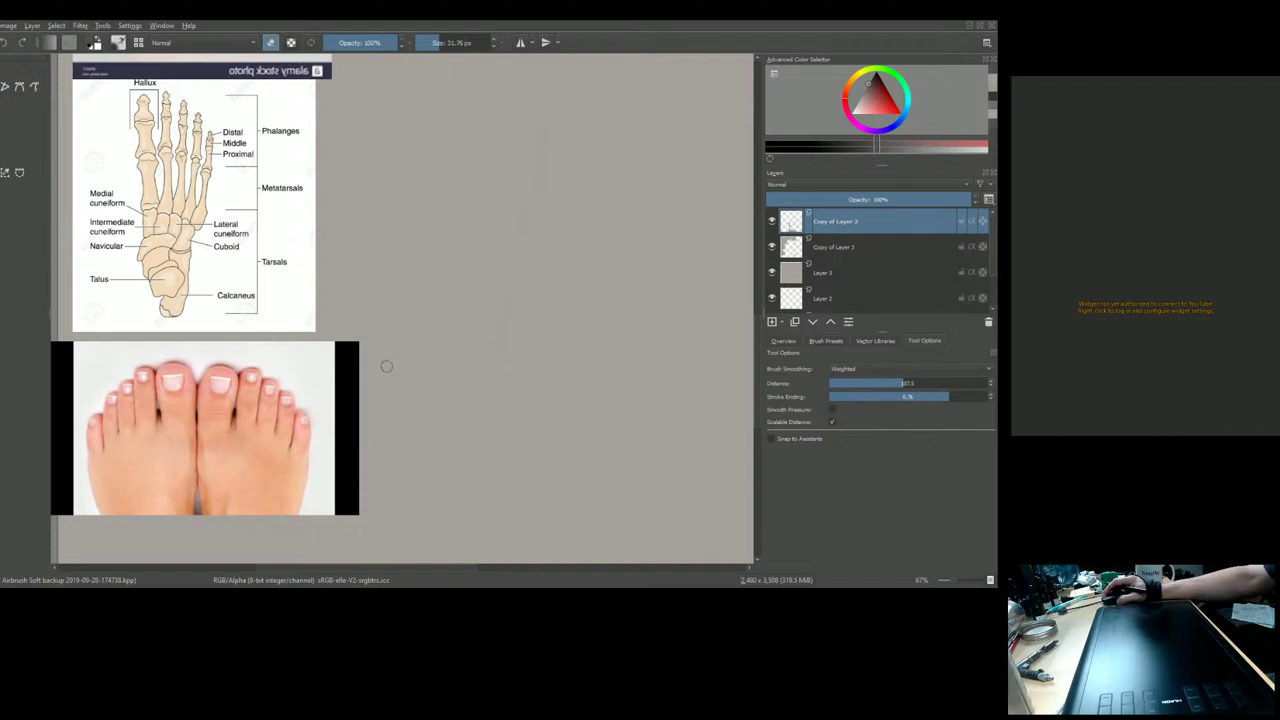
{"action": "scroll", "coordinate": [386, 367], "scroll_direction": "down", "scroll_amount": 1}
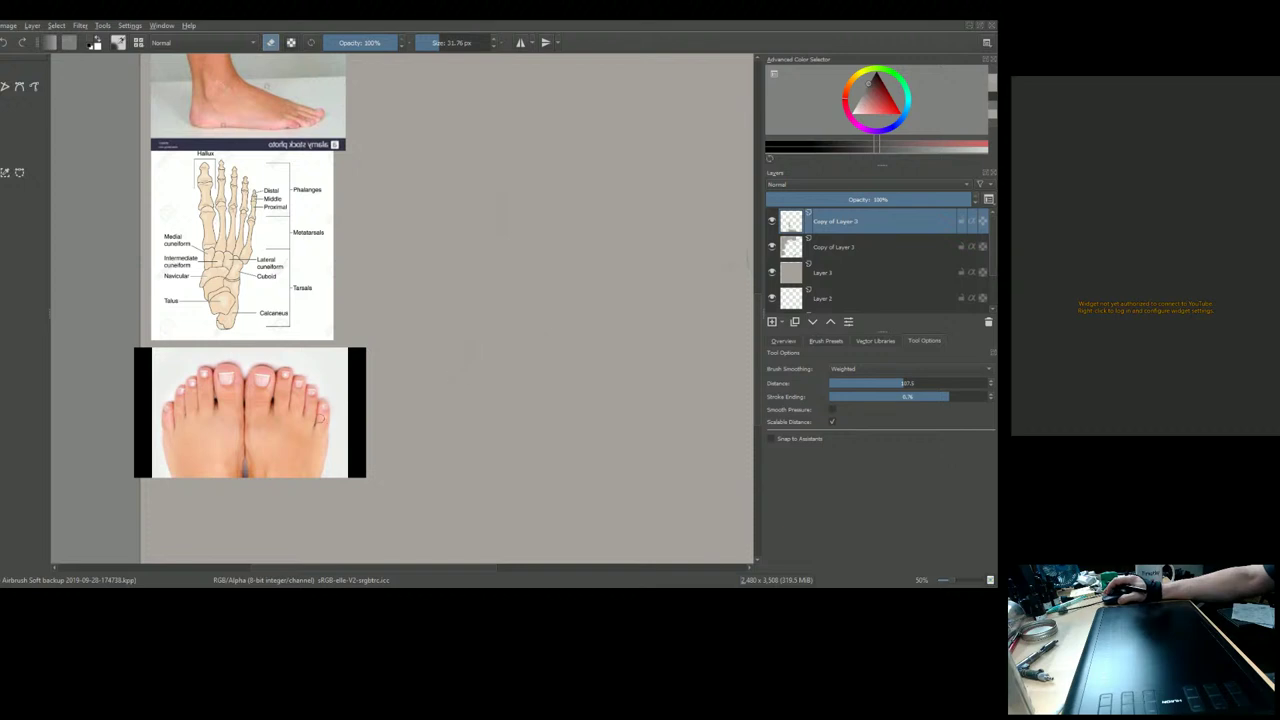
{"action": "scroll", "coordinate": [300, 430], "scroll_direction": "up", "scroll_amount": 1}
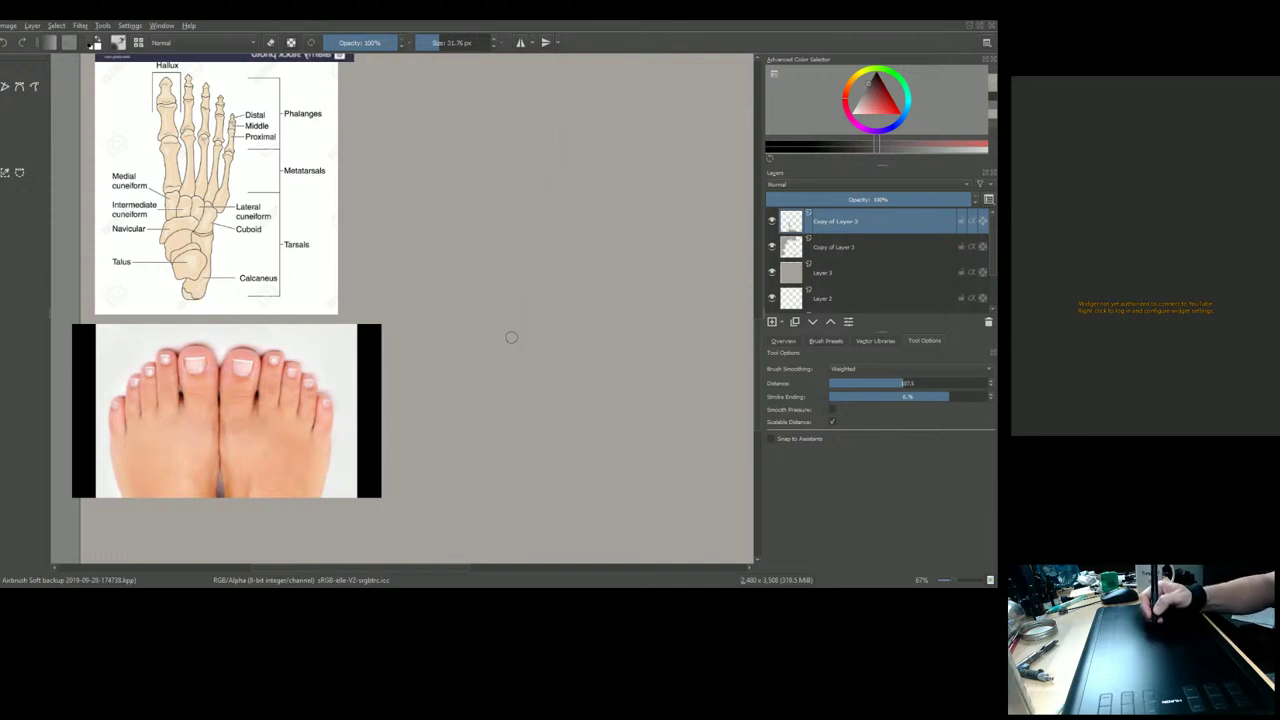
{"action": "key", "text": "bracketleft"}
{"action": "key", "text": "bracketleft"}
{"action": "key", "text": "bracketleft"}
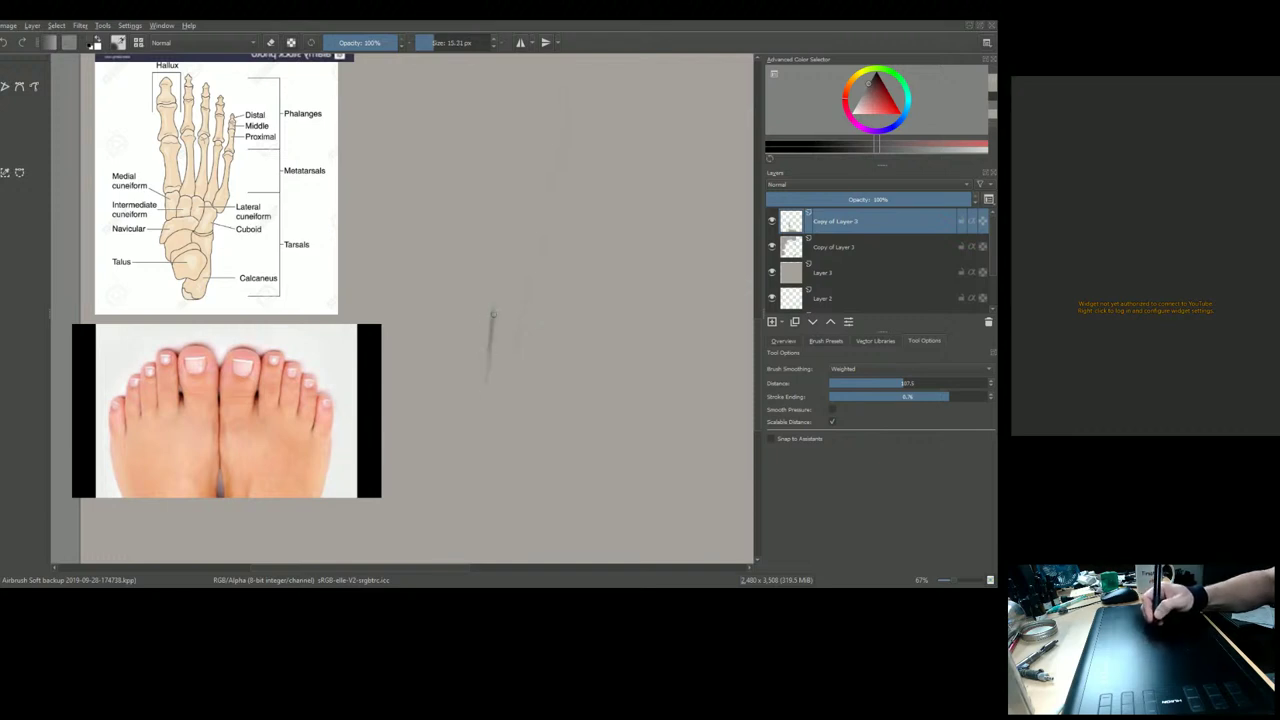
{"action": "mouse_move", "coordinate": [497, 312]}
{"action": "left_mouse_down"}
{"action": "mouse_move", "coordinate": [510, 300]}
{"action": "mouse_move", "coordinate": [535, 311]}
{"action": "left_mouse_up"}
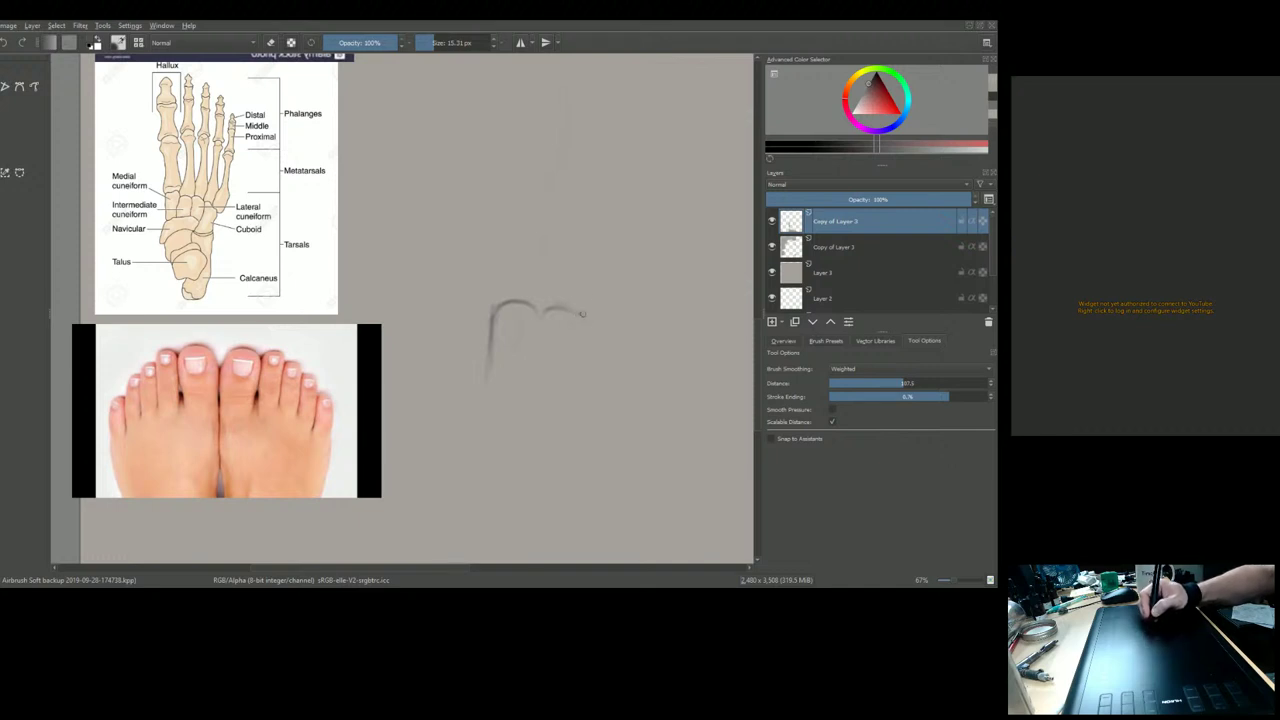
{"action": "left_click_drag", "start_coordinate": [614, 337], "coordinate": [626, 366]}
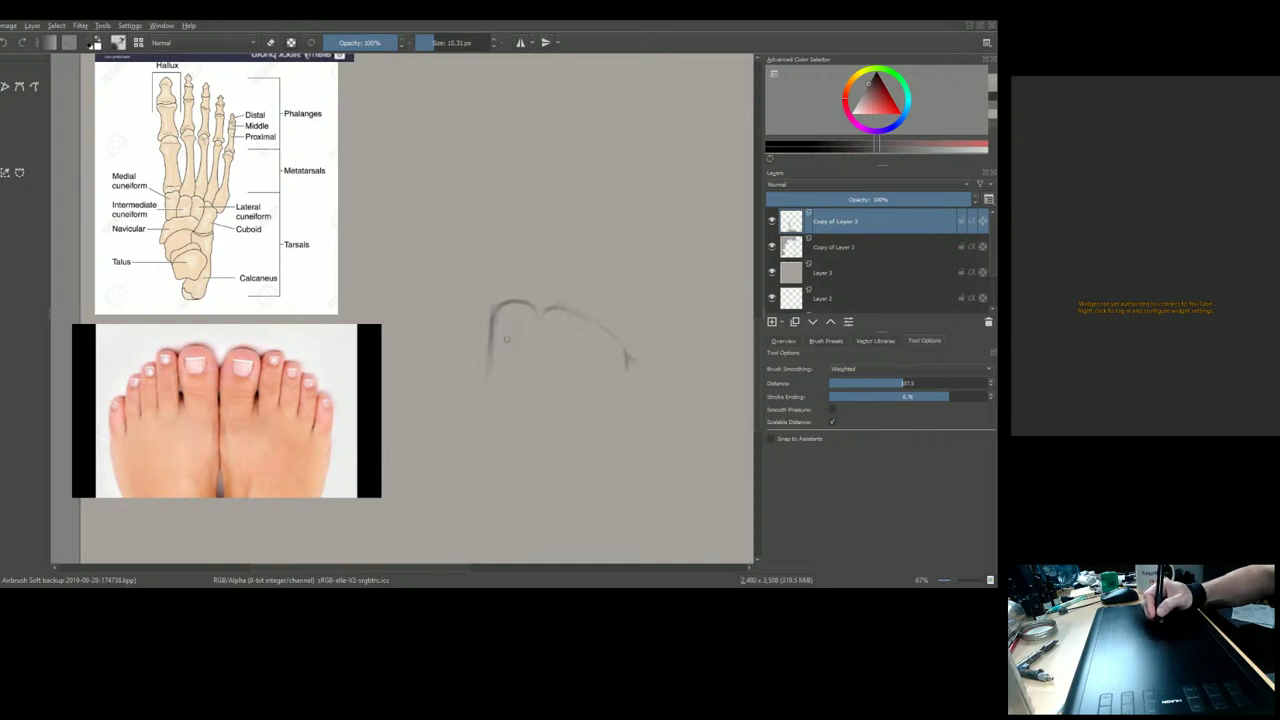
Draw the big toe's inner edge and base line, plus the curved base and outer end of the smaller-toe mass
{"action": "left_click_drag", "start_coordinate": [490, 344], "coordinate": [493, 396]}
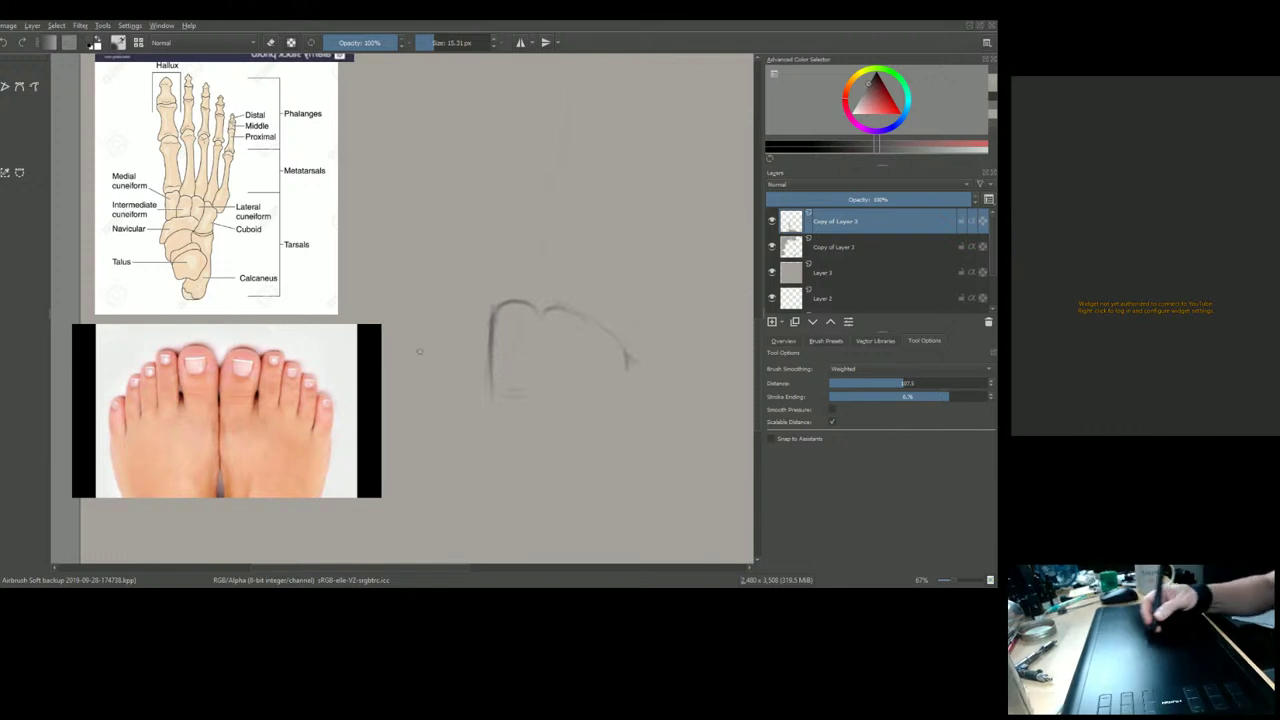
{"action": "left_click_drag", "start_coordinate": [495, 398], "coordinate": [524, 393]}
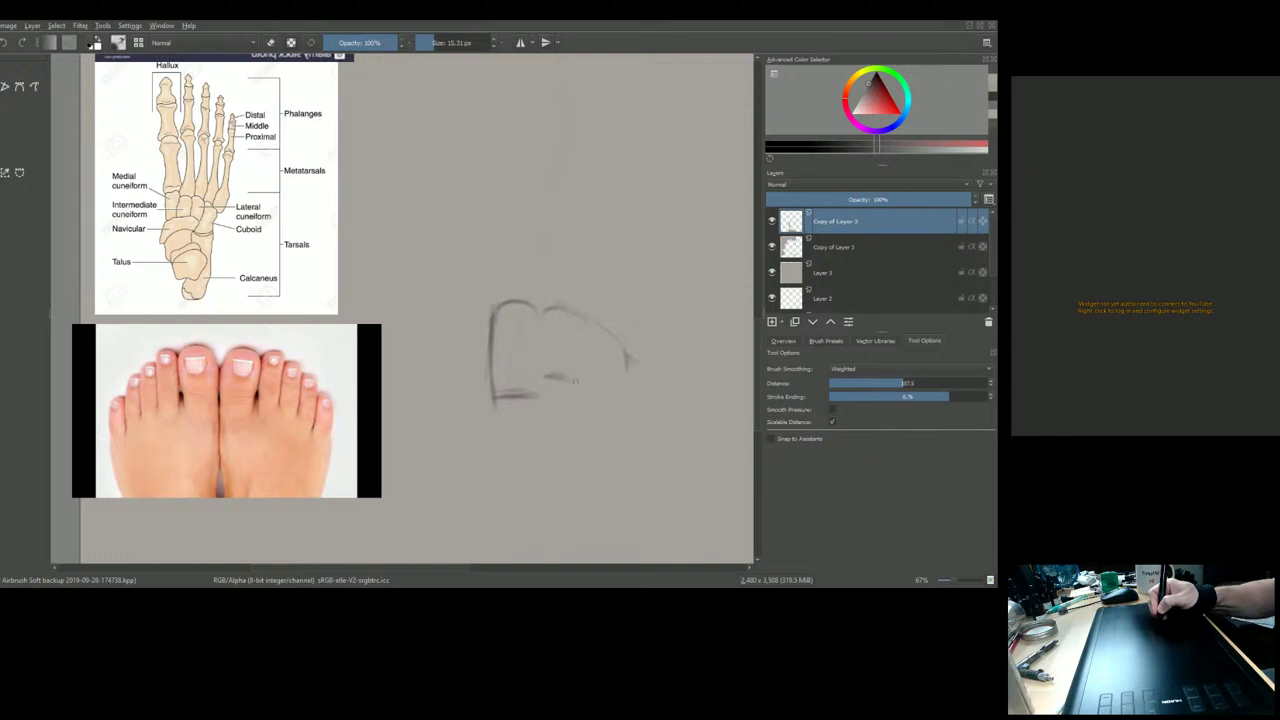
{"action": "mouse_move", "coordinate": [640, 396]}
{"action": "left_mouse_down"}
{"action": "mouse_move", "coordinate": [600, 378]}
{"action": "mouse_move", "coordinate": [640, 395]}
{"action": "mouse_move", "coordinate": [632, 351]}
{"action": "mouse_move", "coordinate": [643, 410]}
{"action": "mouse_move", "coordinate": [612, 340]}
{"action": "left_mouse_up"}
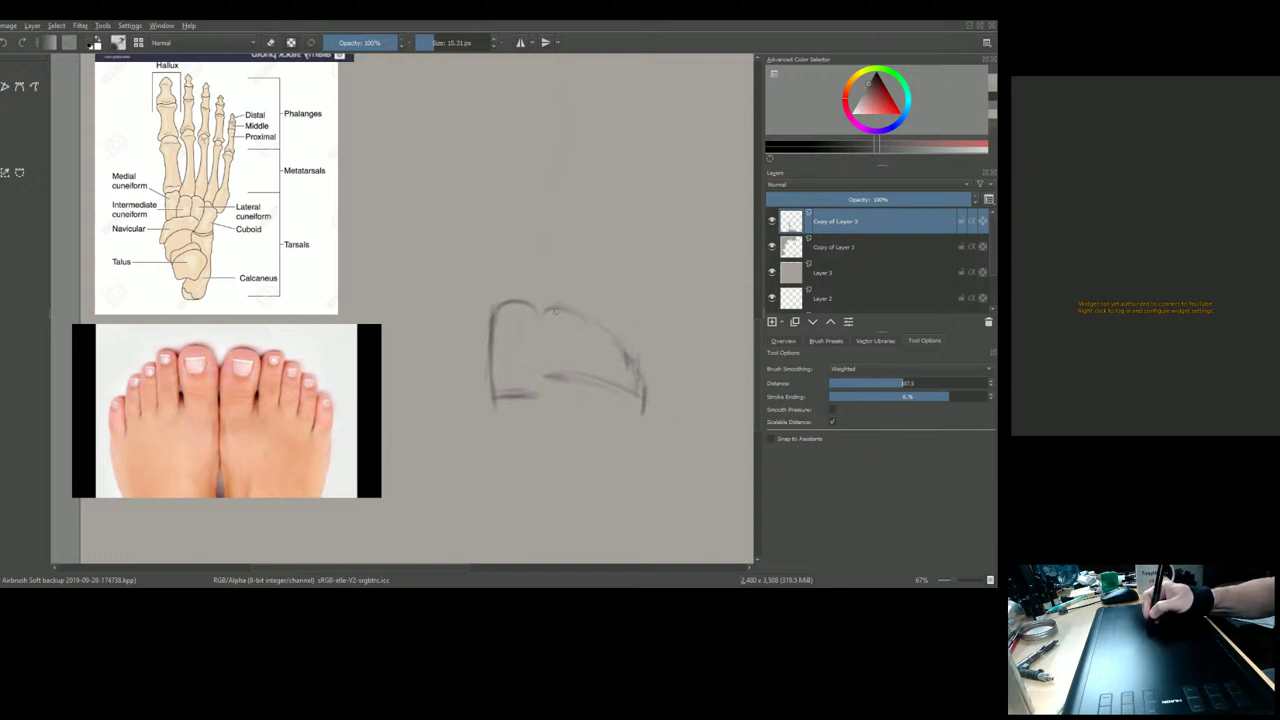
Separate the big toe from the smaller-toe mass with a dividing line and a small wedge at its base, reinforcing the toe outline
{"action": "left_click_drag", "start_coordinate": [544, 319], "coordinate": [535, 378]}
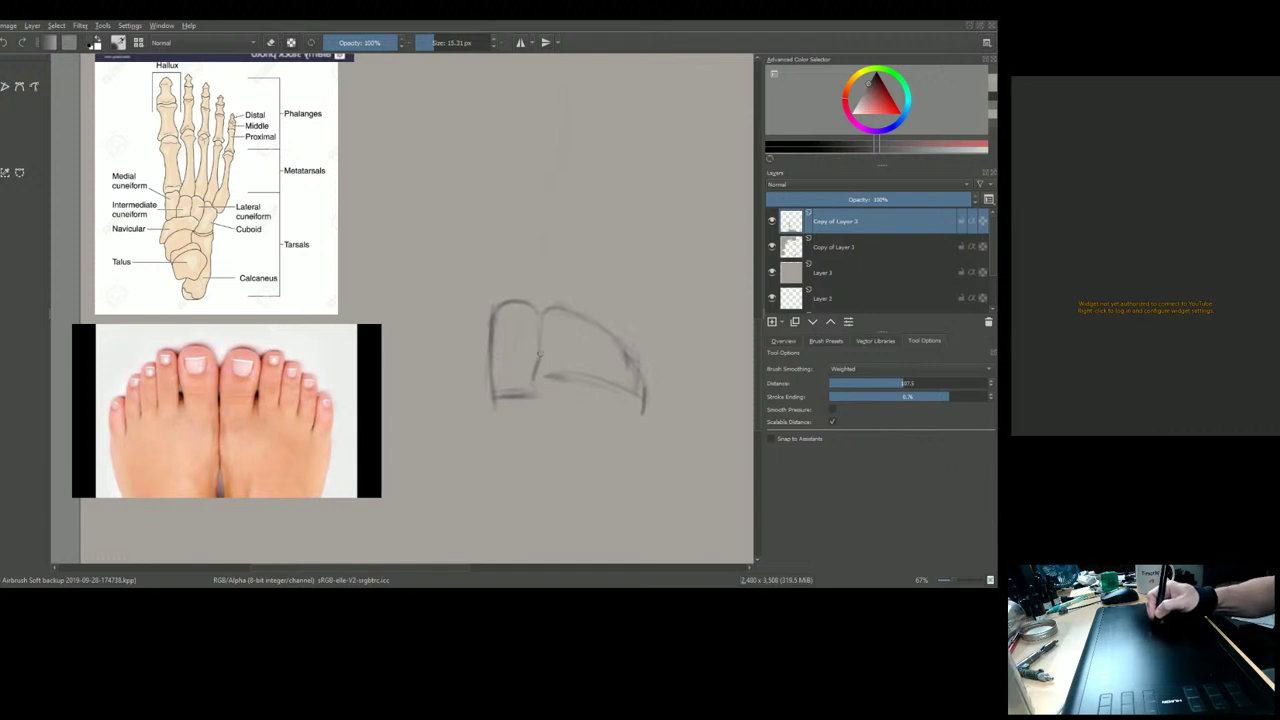
{"action": "left_click_drag", "start_coordinate": [540, 358], "coordinate": [535, 380]}
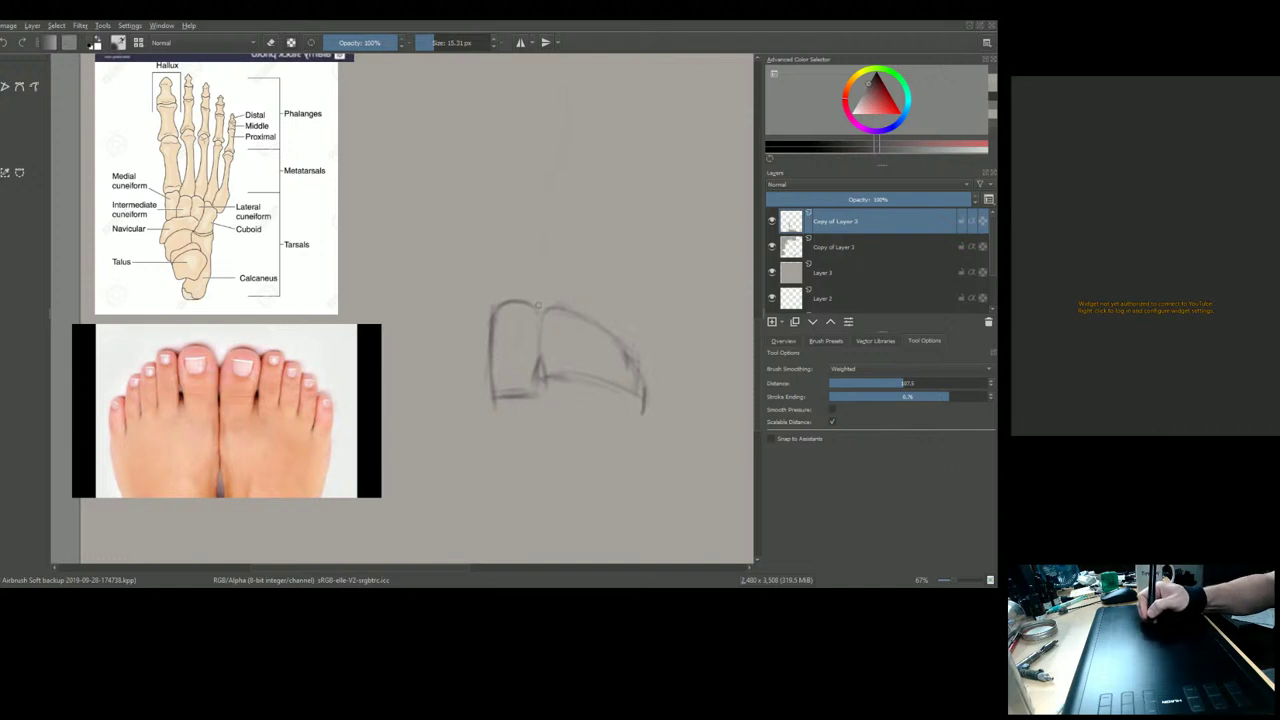
{"action": "left_click_drag", "start_coordinate": [500, 305], "coordinate": [497, 331]}
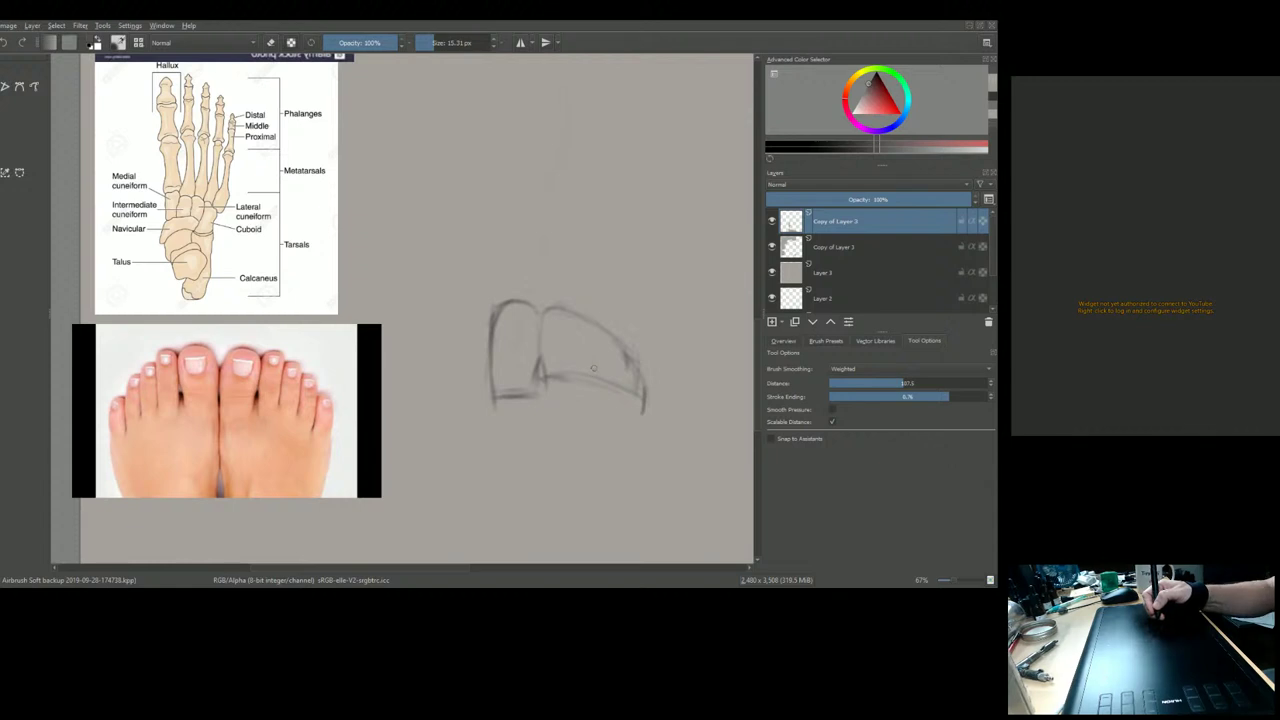
{"action": "left_click_drag", "start_coordinate": [544, 320], "coordinate": [543, 352]}
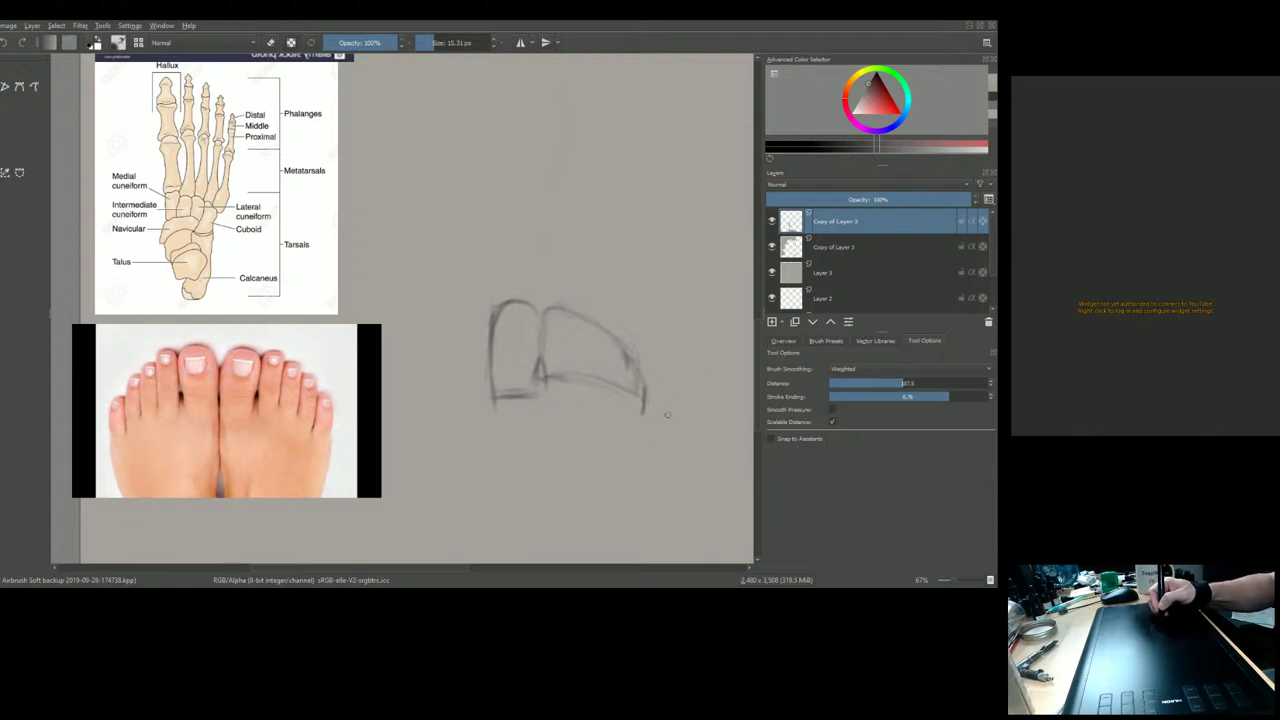
Extend the inner edge of the foot downward and block in the section behind the big toe with a closing base line
{"action": "left_click_drag", "start_coordinate": [669, 409], "coordinate": [651, 306]}
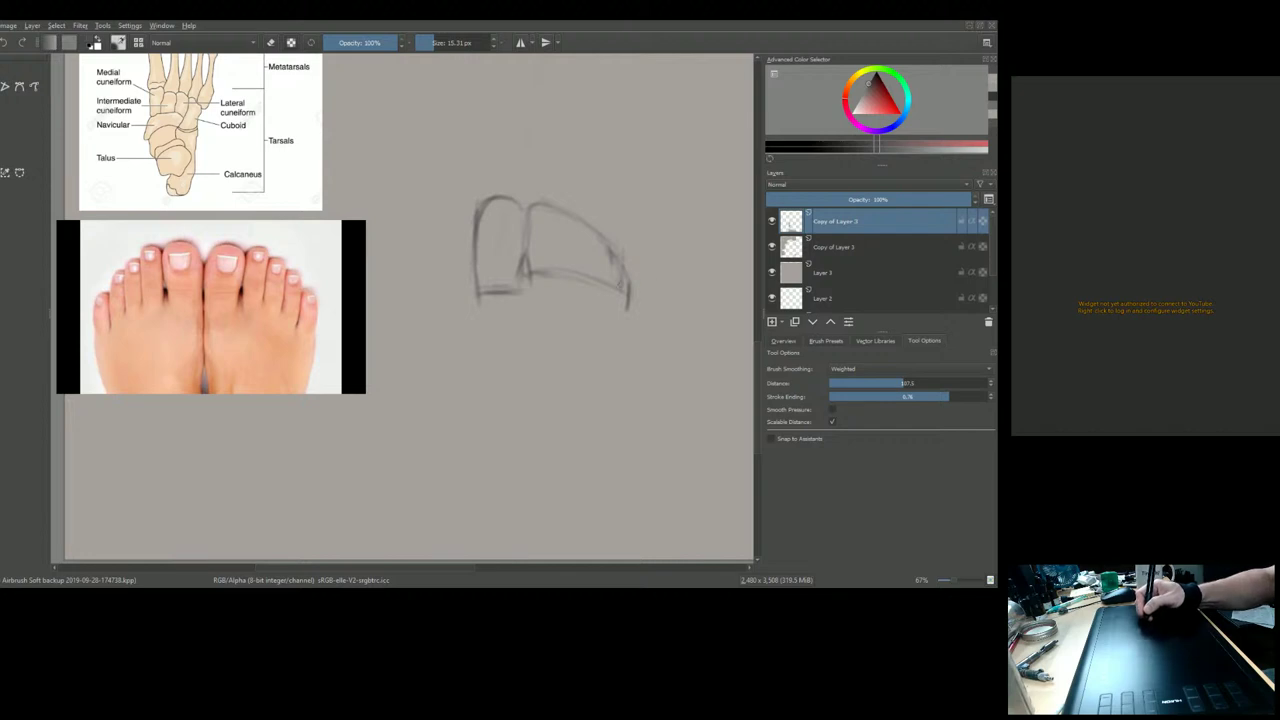
{"action": "left_click_drag", "start_coordinate": [449, 137], "coordinate": [457, 200]}
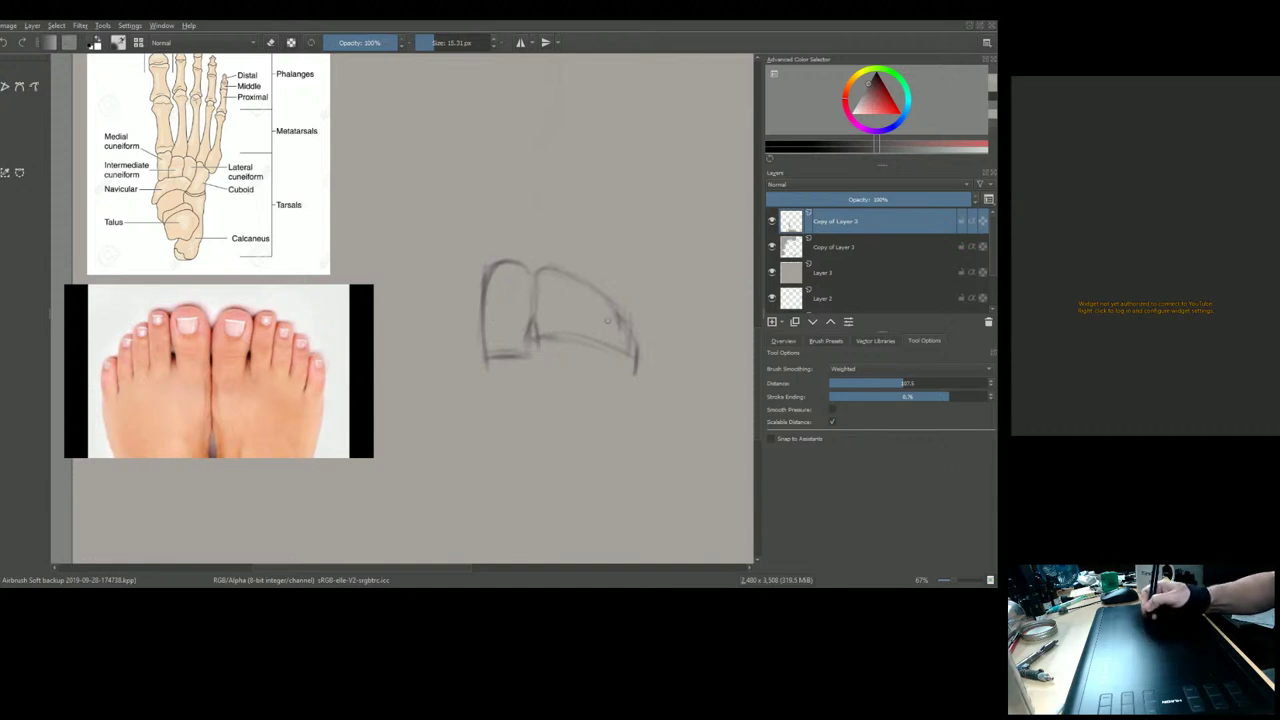
{"action": "left_click_drag", "start_coordinate": [680, 343], "coordinate": [680, 274]}
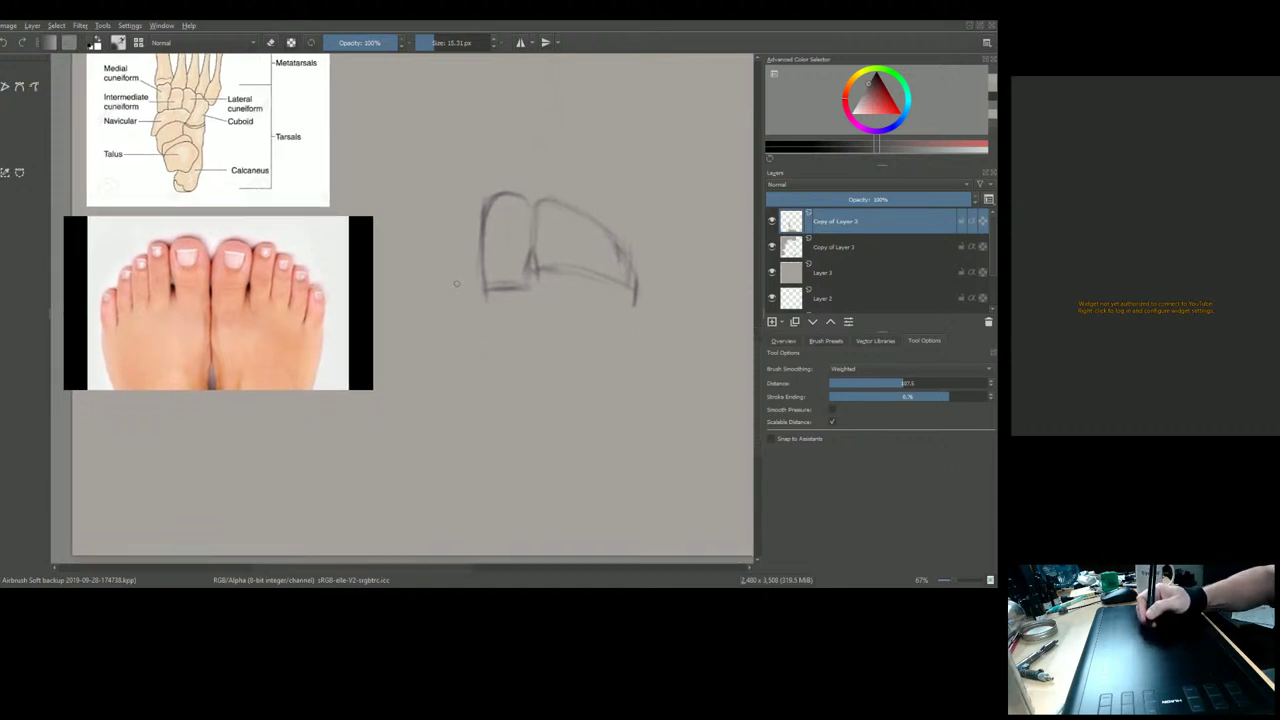
{"action": "left_click_drag", "start_coordinate": [483, 278], "coordinate": [490, 374]}
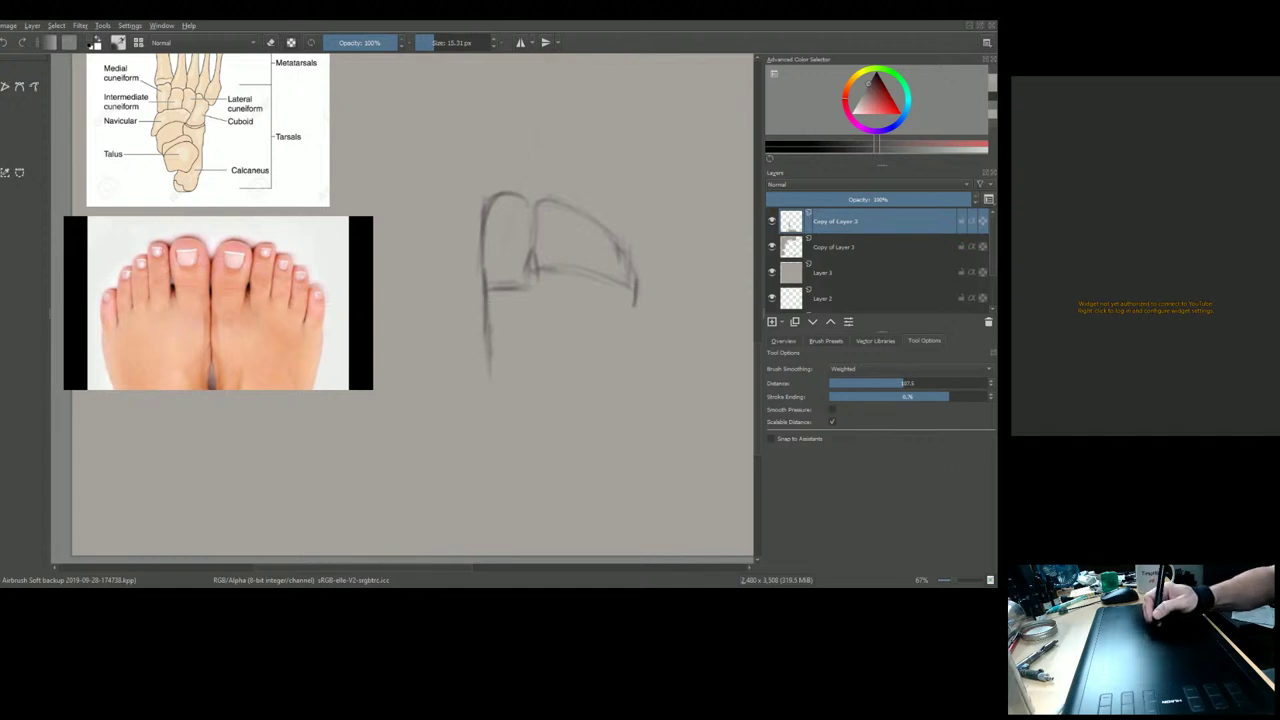
{"action": "left_click_drag", "start_coordinate": [446, 280], "coordinate": [427, 362]}
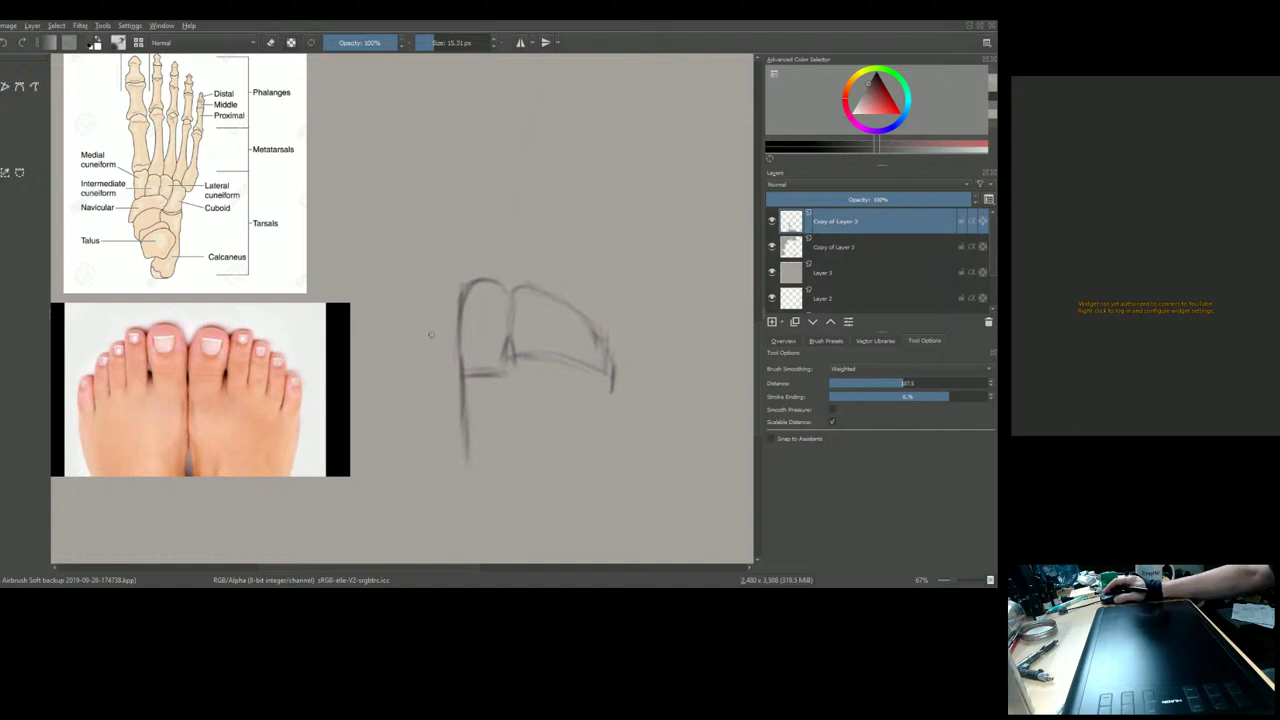
{"action": "scroll", "coordinate": [430, 340], "scroll_direction": "down", "scroll_amount": 1}
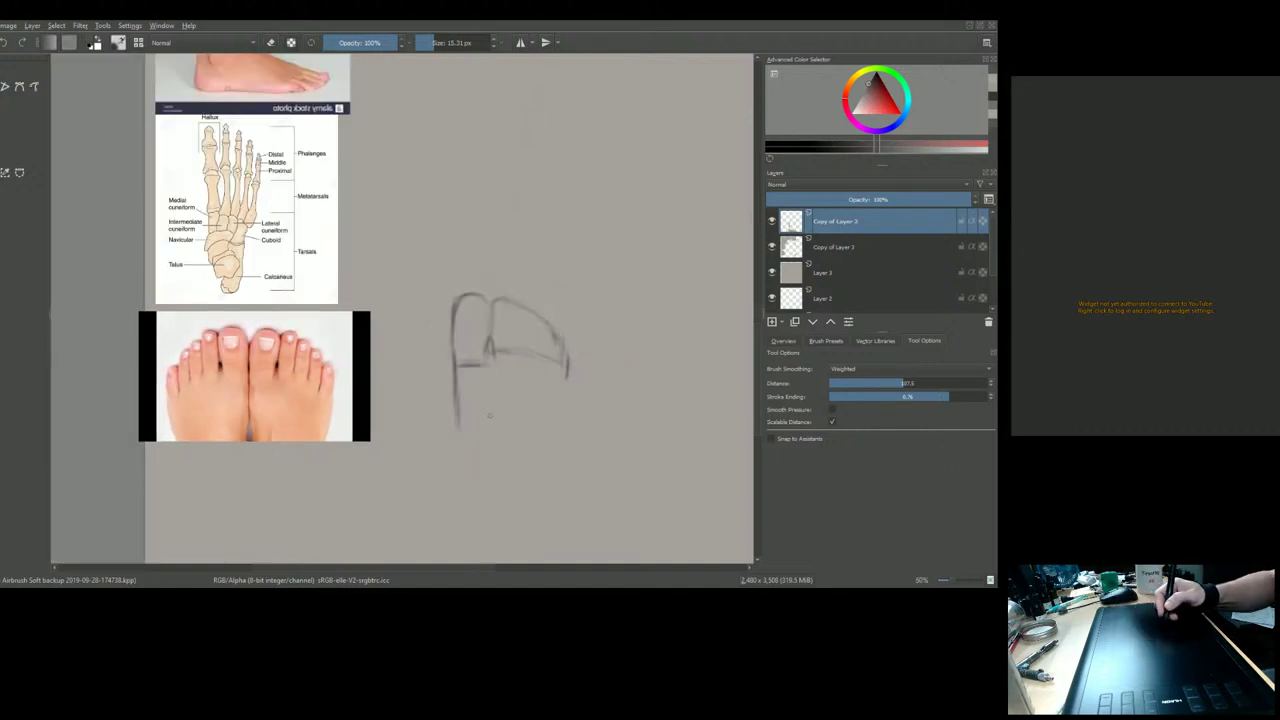
{"action": "left_click_drag", "start_coordinate": [456, 446], "coordinate": [498, 455]}
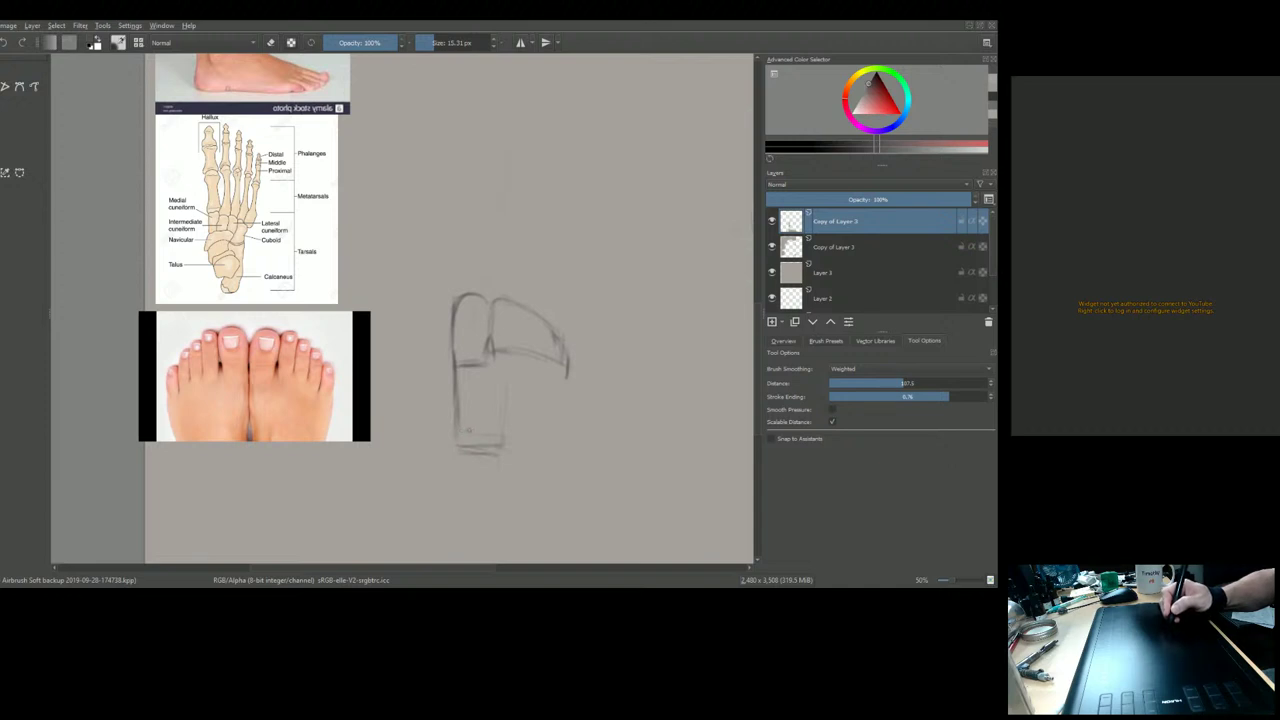
{"action": "left_click_drag", "start_coordinate": [472, 436], "coordinate": [505, 438]}
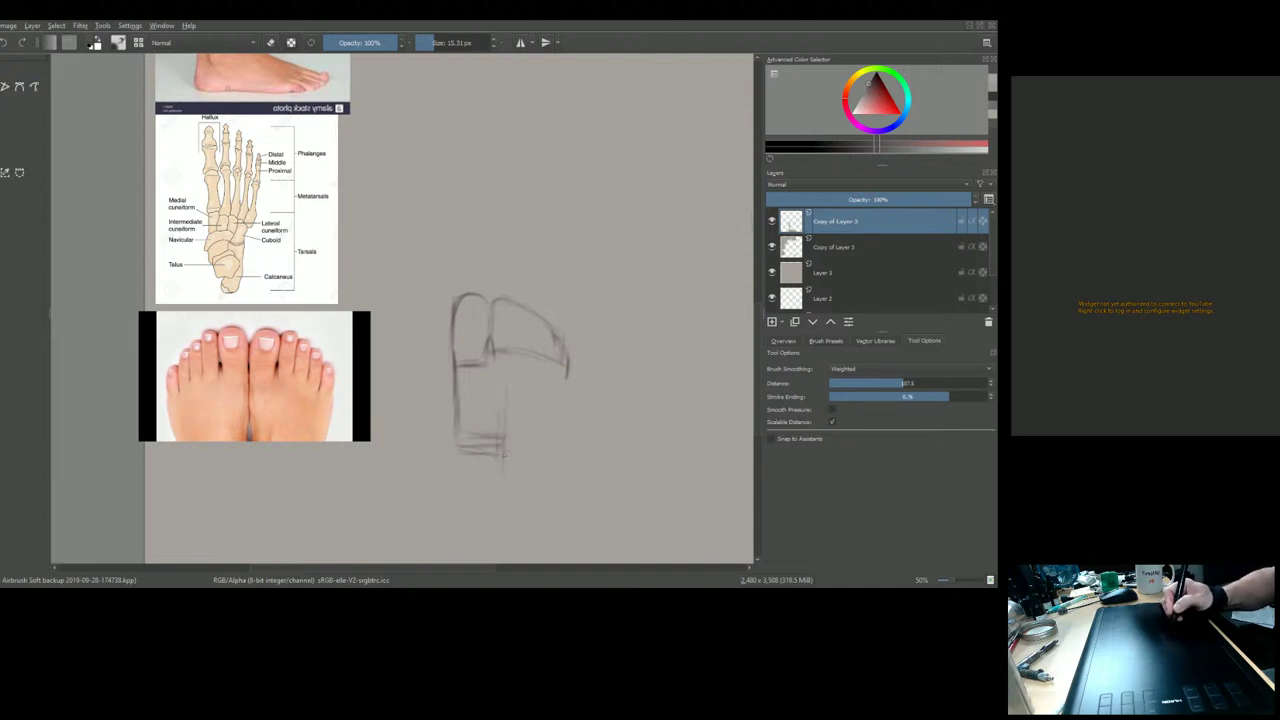
{"action": "left_click_drag", "start_coordinate": [476, 440], "coordinate": [504, 442]}
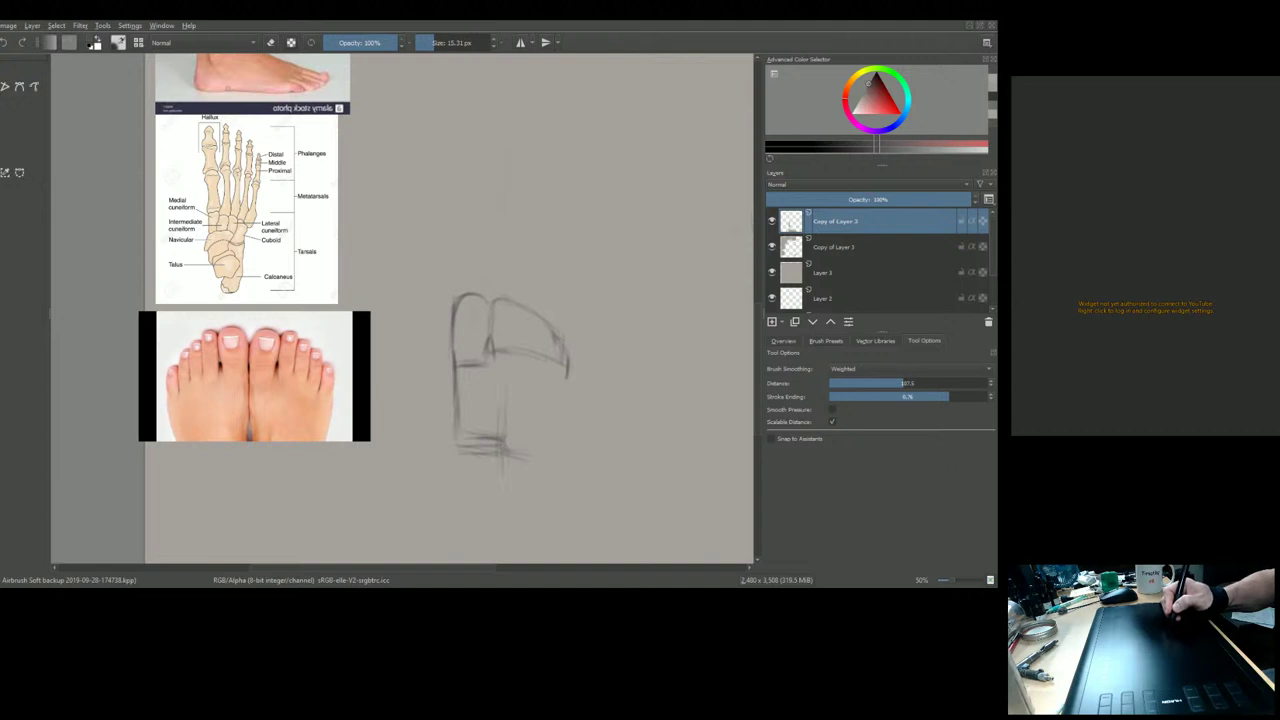
Complete the forefoot block behind the smaller toes with a curved lower edge and a layered outer side
{"action": "left_click_drag", "start_coordinate": [556, 453], "coordinate": [575, 465]}
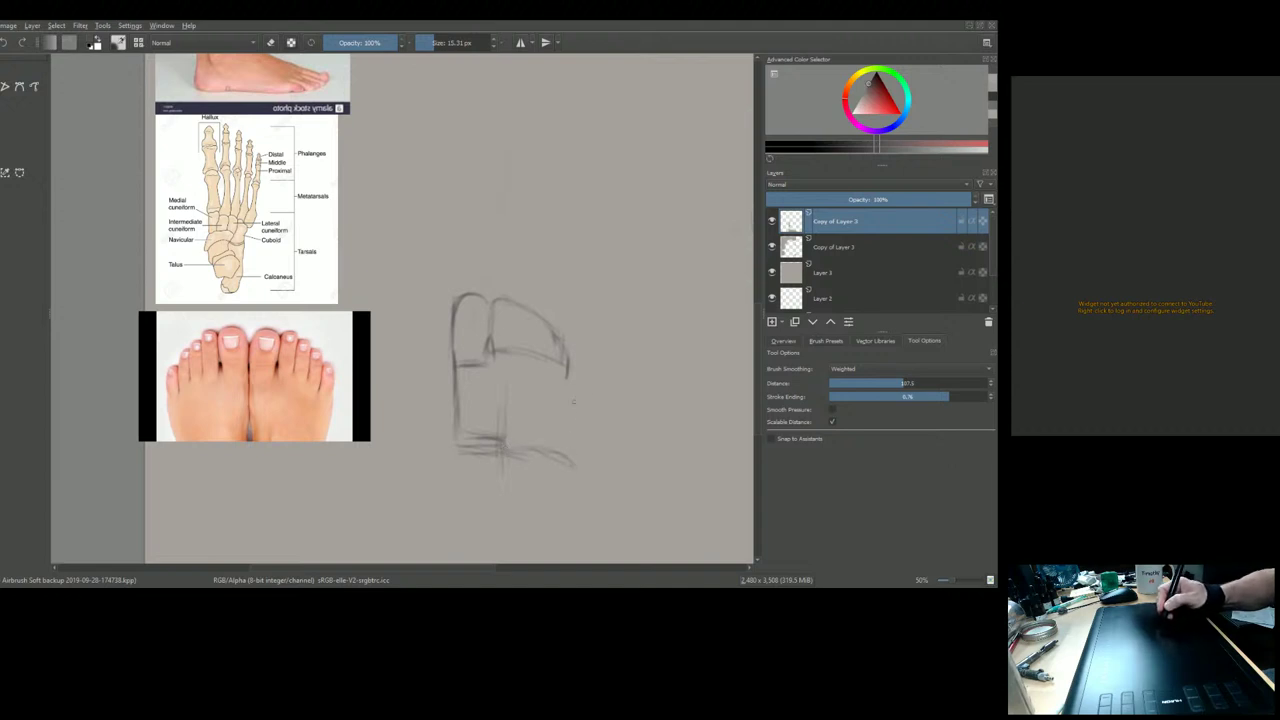
{"action": "left_click_drag", "start_coordinate": [572, 398], "coordinate": [576, 458]}
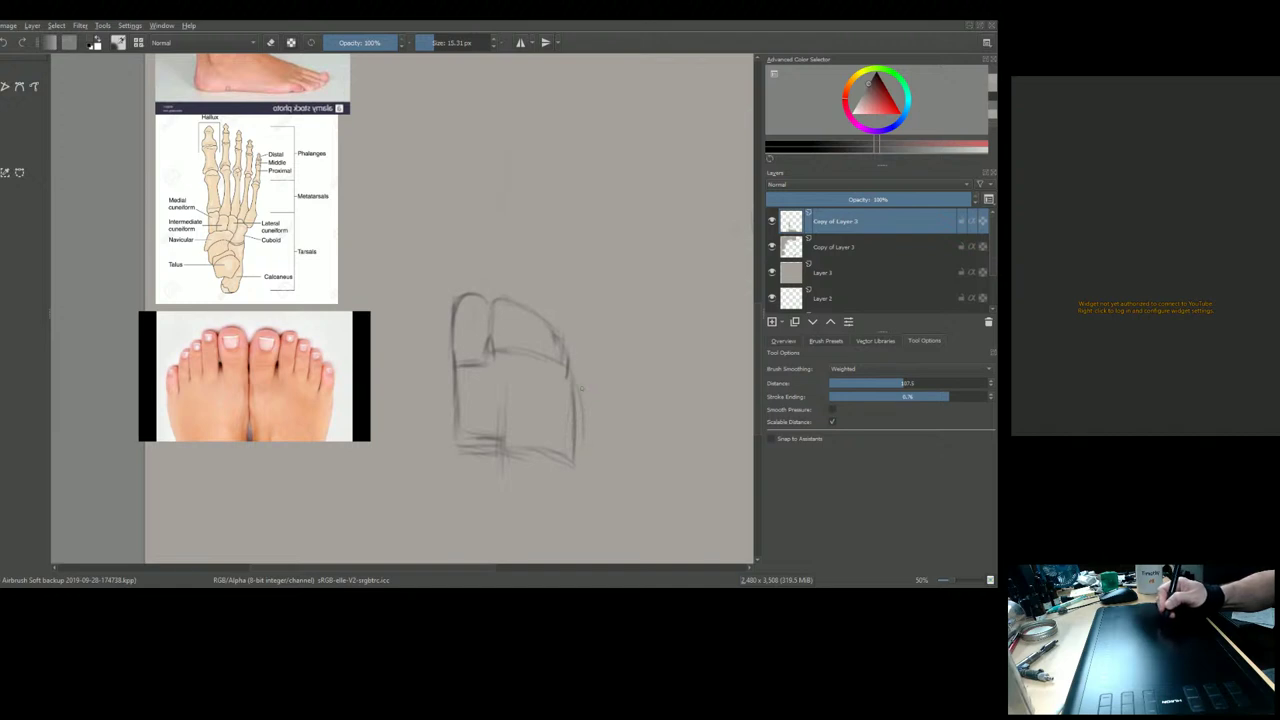
{"action": "left_click_drag", "start_coordinate": [577, 412], "coordinate": [586, 459]}
{"action": "left_click_drag", "start_coordinate": [577, 385], "coordinate": [584, 445]}
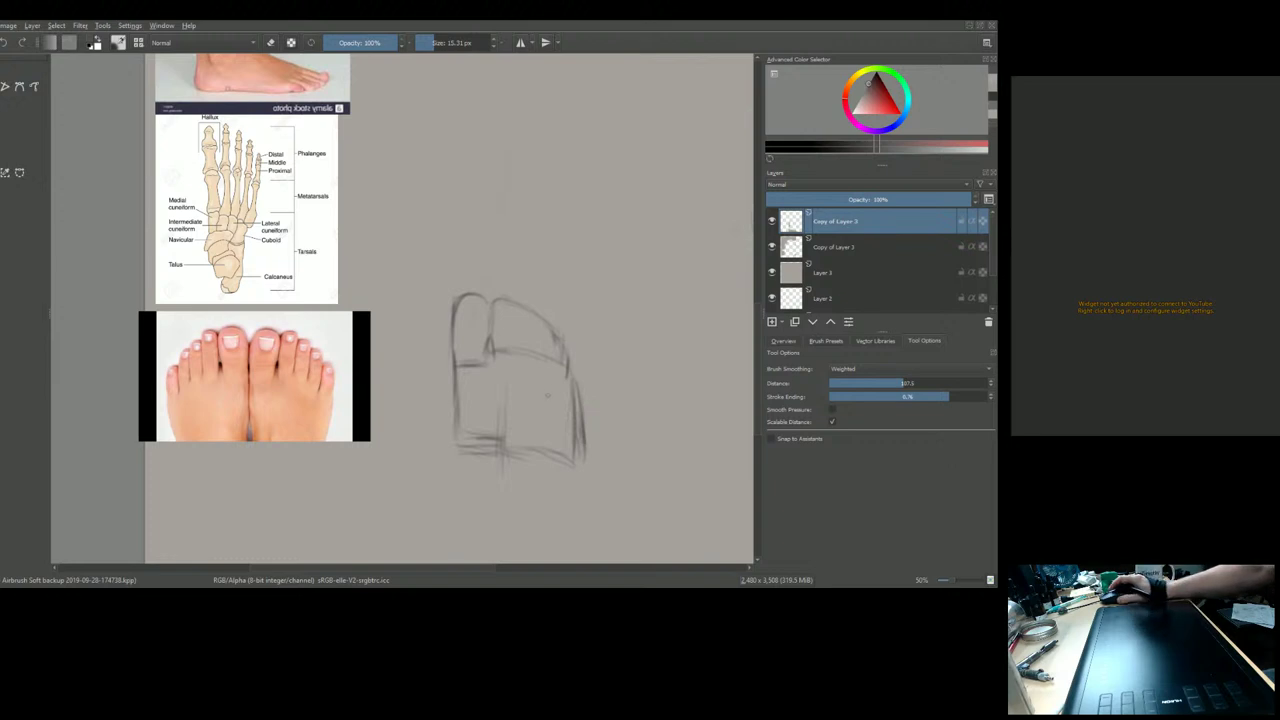
Continue both sides of the foot downward, tapering below the forefoot block, and round out the outer contour up to the little toe
{"action": "left_click_drag", "start_coordinate": [609, 377], "coordinate": [608, 314]}
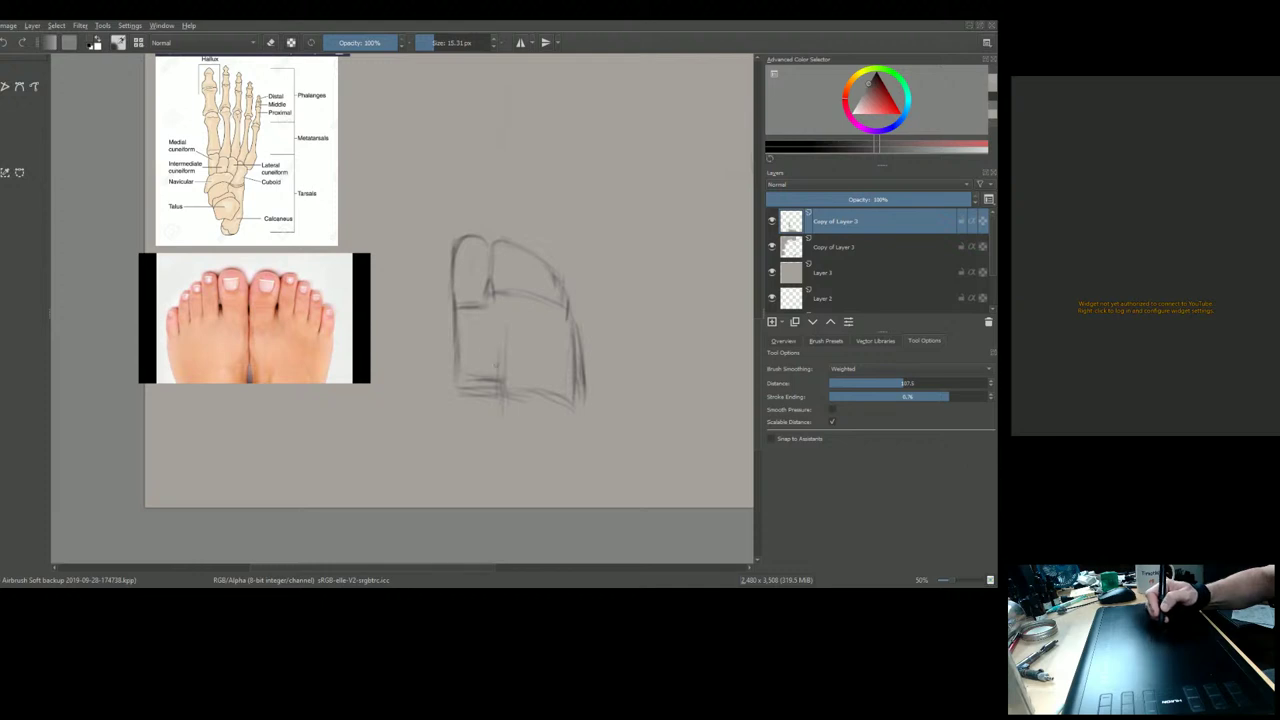
{"action": "left_click_drag", "start_coordinate": [460, 378], "coordinate": [458, 420]}
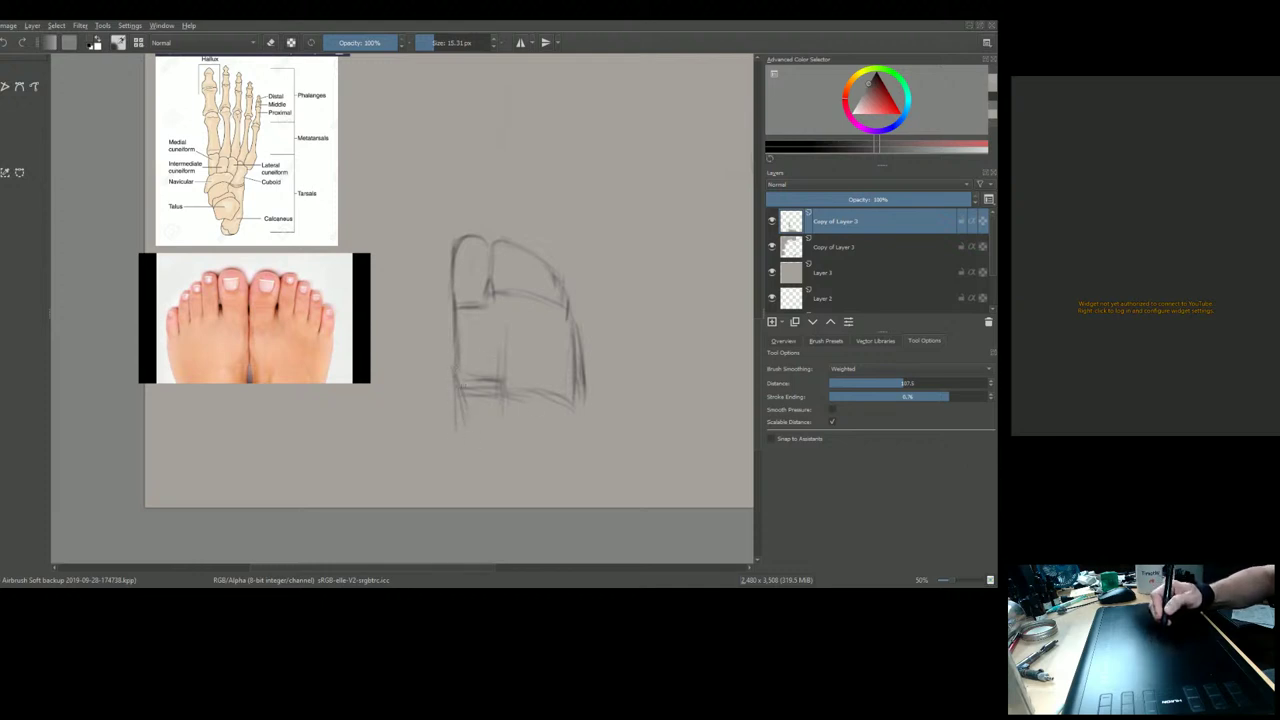
{"action": "left_click_drag", "start_coordinate": [462, 390], "coordinate": [471, 442]}
{"action": "left_click_drag", "start_coordinate": [578, 402], "coordinate": [569, 462]}
{"action": "left_click_drag", "start_coordinate": [450, 400], "coordinate": [469, 458]}
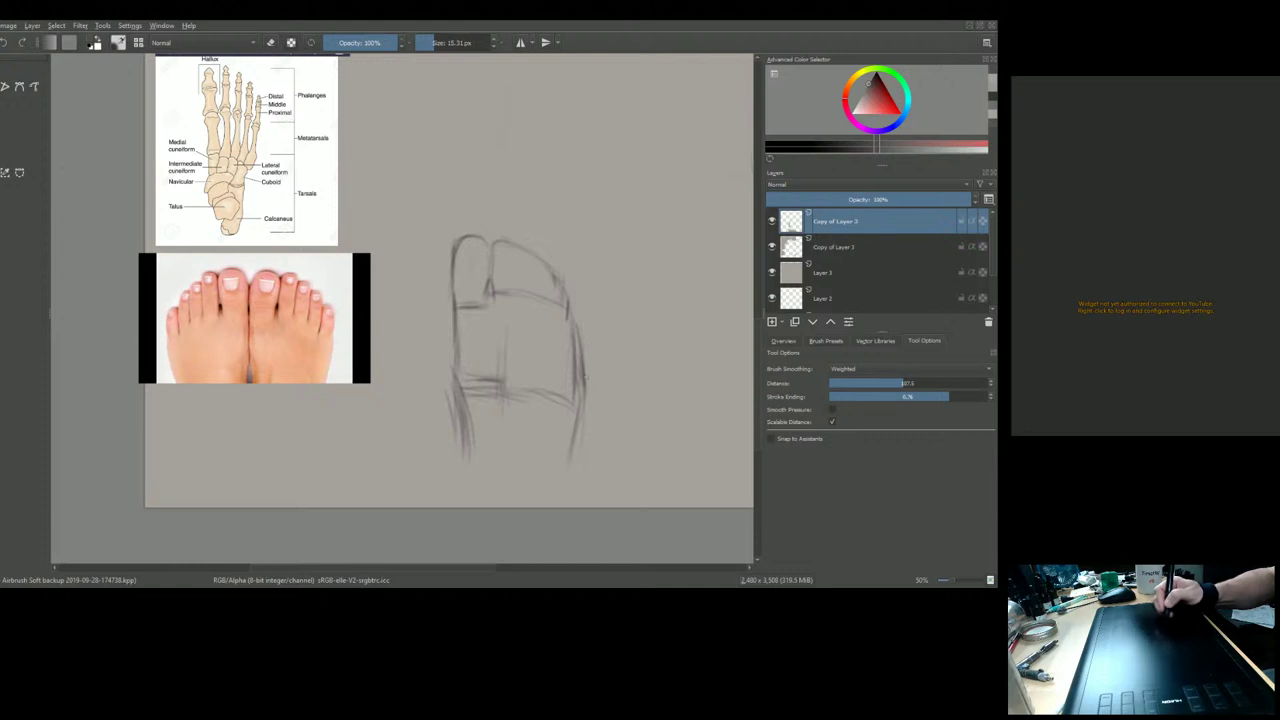
{"action": "left_click_drag", "start_coordinate": [585, 334], "coordinate": [589, 398]}
{"action": "left_click_drag", "start_coordinate": [566, 272], "coordinate": [589, 324]}
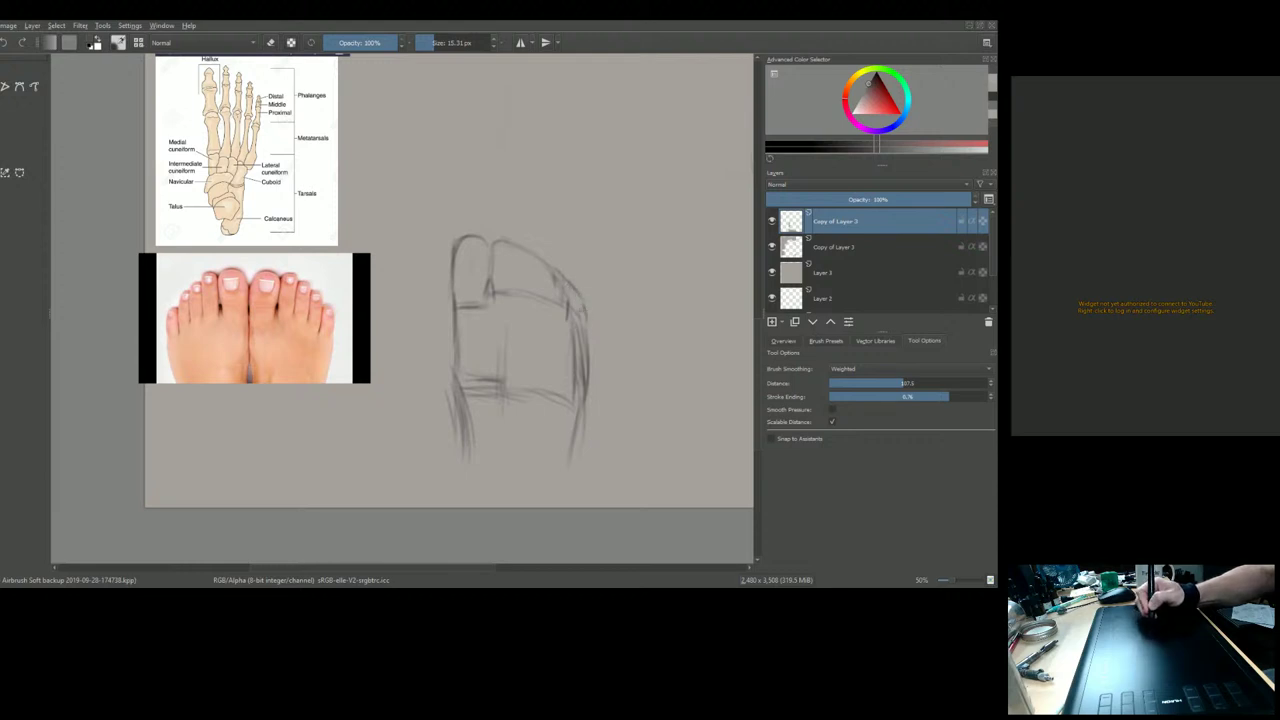
Divide the smaller-toe mass into individual toes with rounded tips stepping down along the arc
{"action": "left_click_drag", "start_coordinate": [507, 291], "coordinate": [560, 311]}
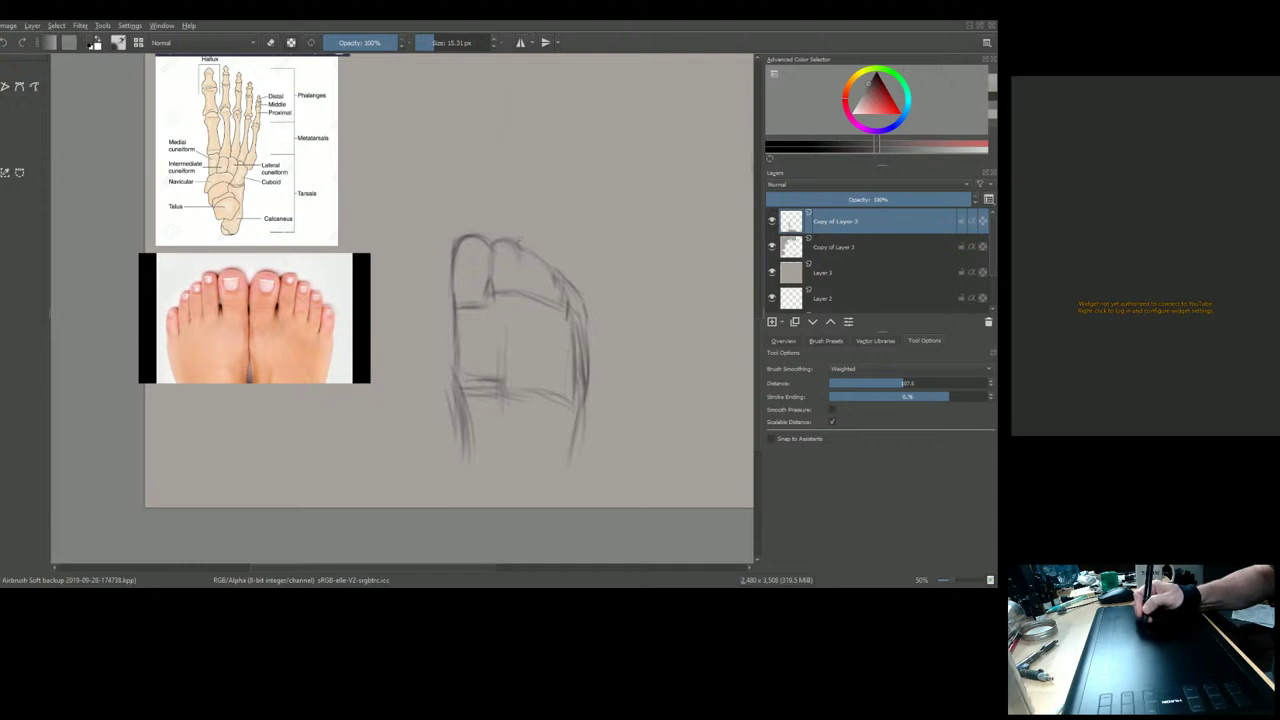
{"action": "mouse_move", "coordinate": [521, 268]}
{"action": "left_mouse_down"}
{"action": "mouse_move", "coordinate": [523, 286]}
{"action": "mouse_move", "coordinate": [545, 259]}
{"action": "left_mouse_up"}
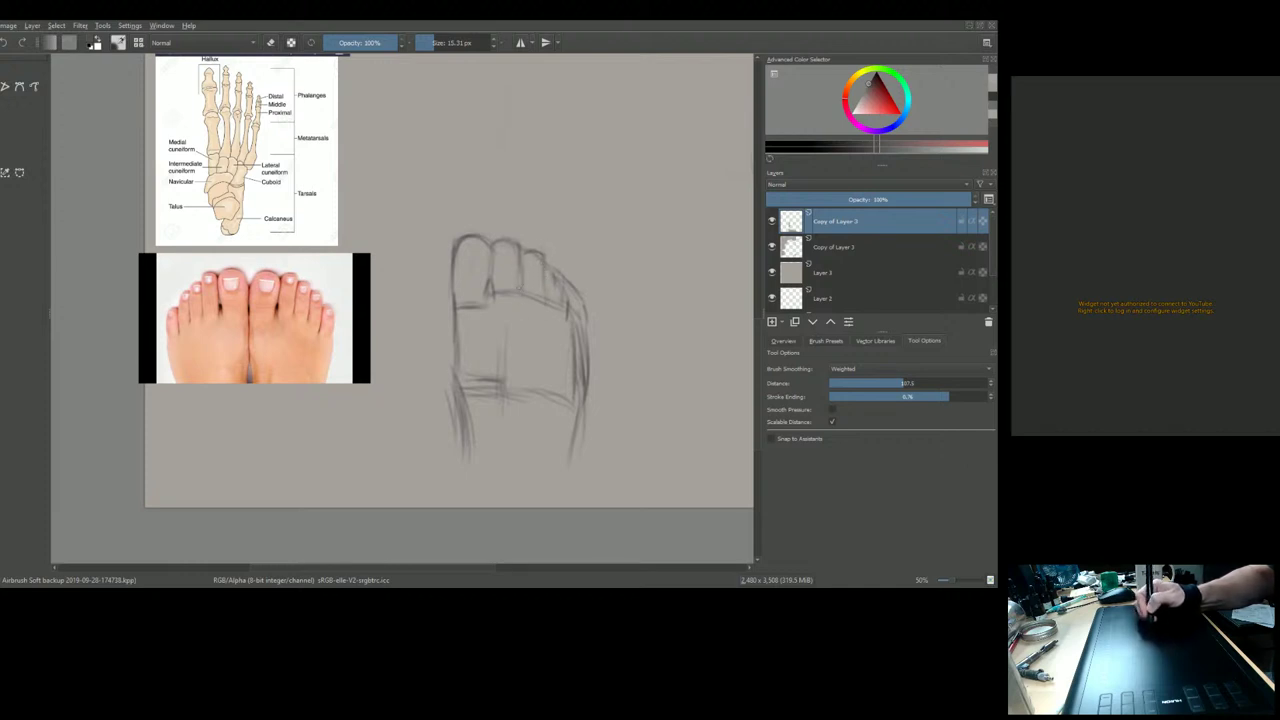
{"action": "left_click_drag", "start_coordinate": [545, 265], "coordinate": [561, 273]}
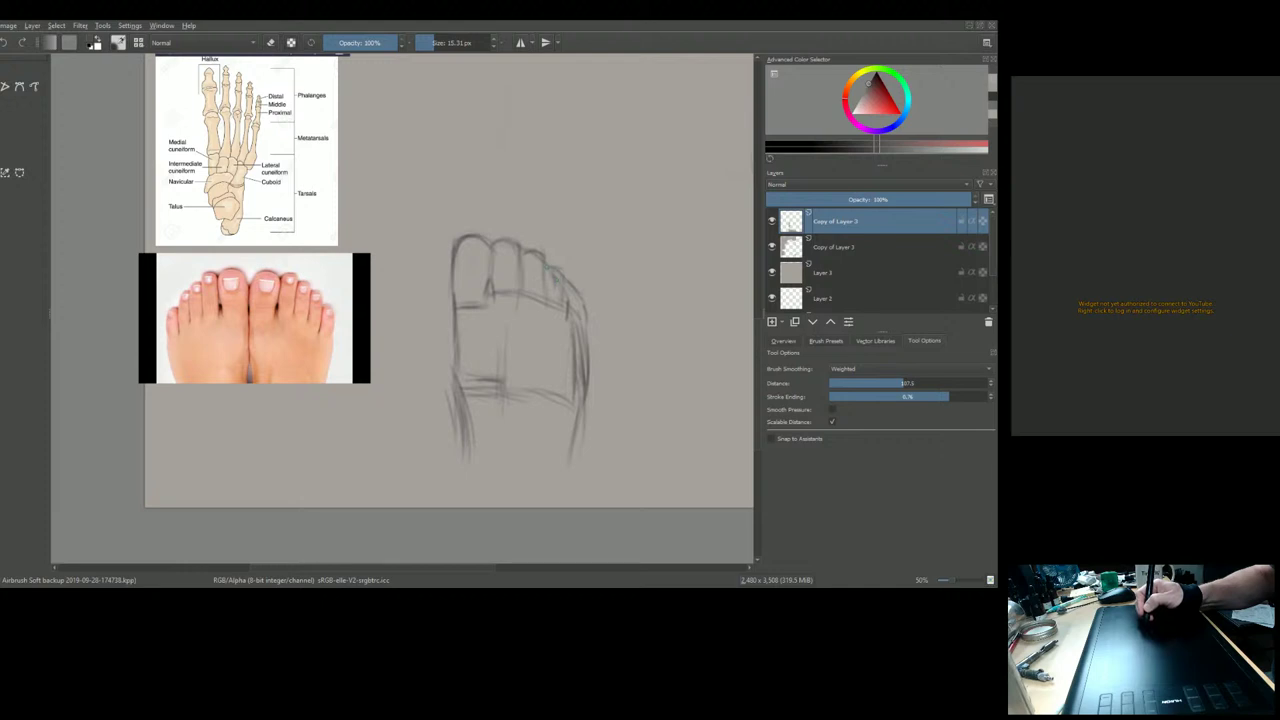
Define the little toe and darken the foot's outer and inner side contours
{"action": "mouse_move", "coordinate": [563, 281]}
{"action": "left_mouse_down"}
{"action": "mouse_move", "coordinate": [567, 305]}
{"action": "mouse_move", "coordinate": [588, 311]}
{"action": "mouse_move", "coordinate": [584, 408]}
{"action": "left_mouse_up"}
{"action": "left_click_drag", "start_coordinate": [594, 348], "coordinate": [576, 444]}
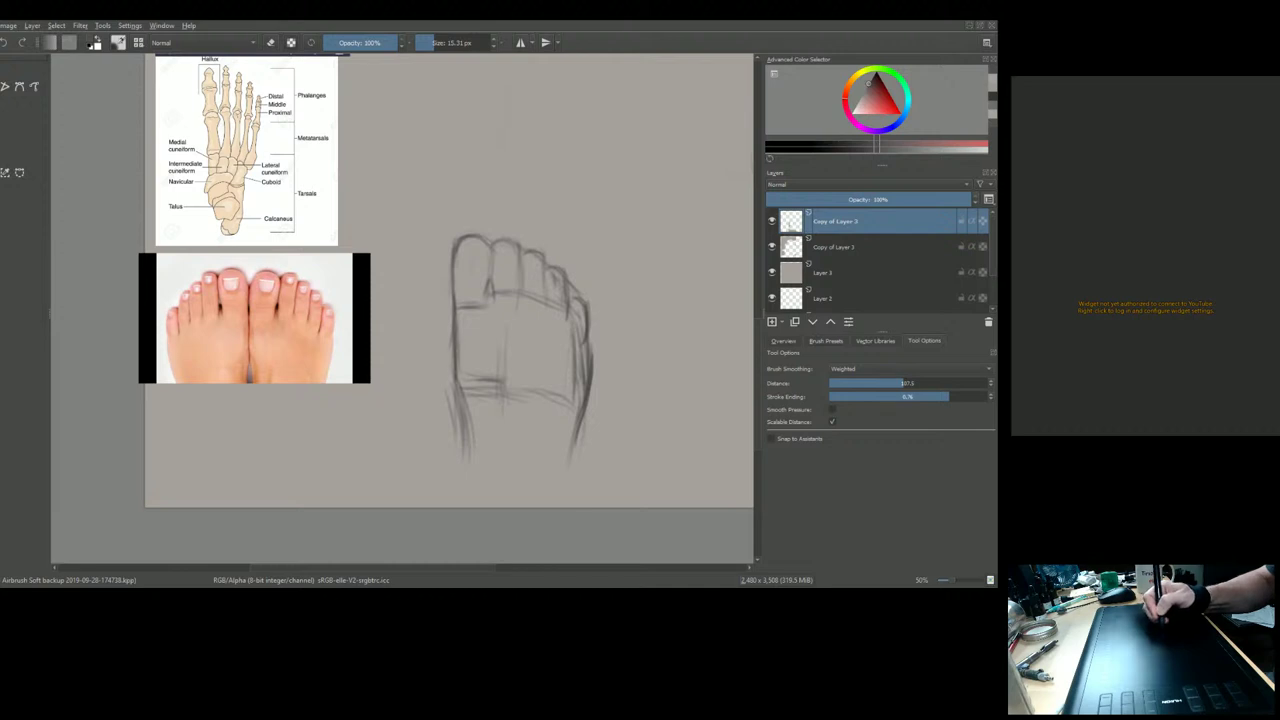
{"action": "left_click_drag", "start_coordinate": [458, 380], "coordinate": [462, 422]}
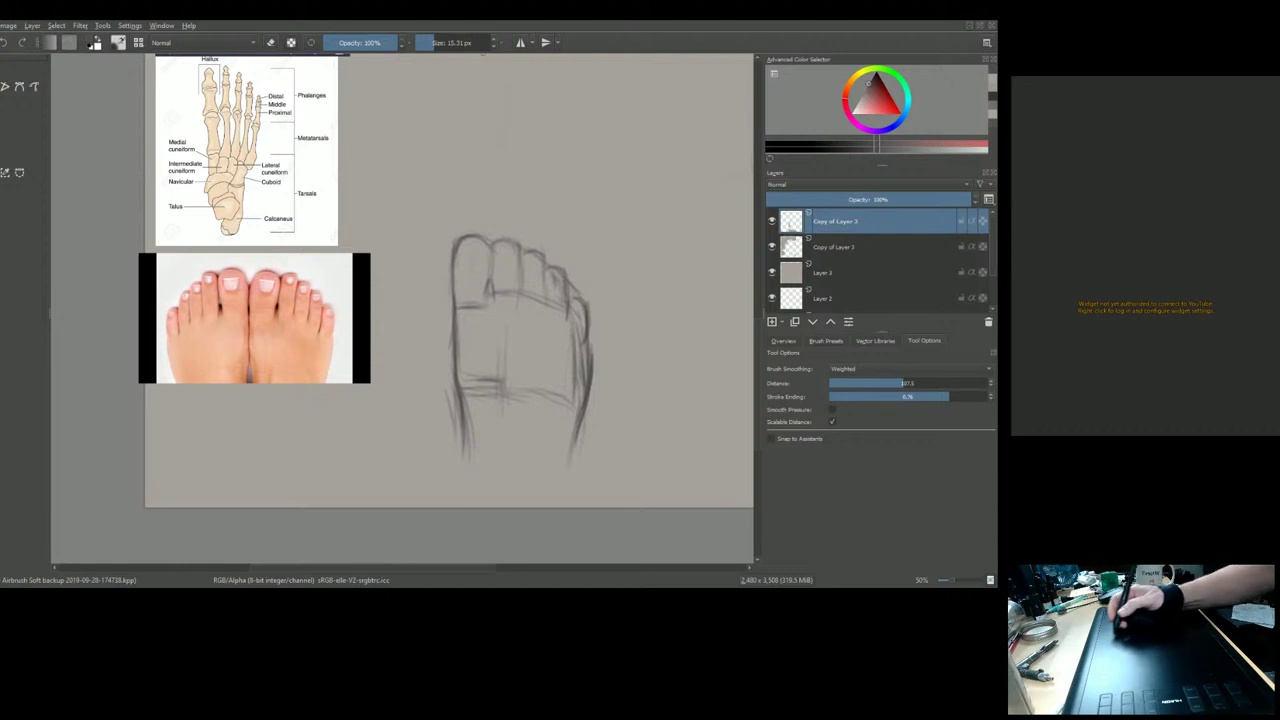
Erase the block construction lines inside the foot and thin the heavy outer contours down to a light outline
{"action": "left_click", "coordinate": [270, 42]}
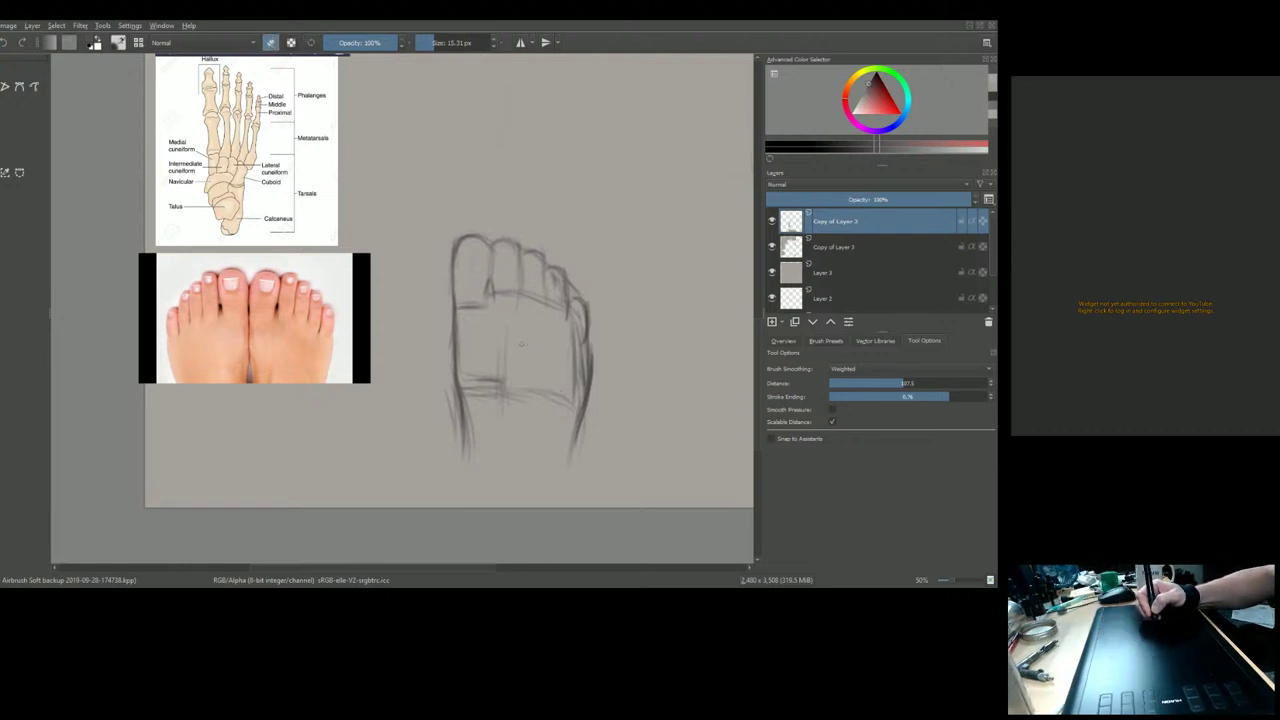
{"action": "key", "text": "bracketright"}
{"action": "key", "text": "bracketright"}
{"action": "key", "text": "bracketright"}
{"action": "key", "text": "bracketright"}
{"action": "key", "text": "bracketright"}
{"action": "key", "text": "bracketright"}
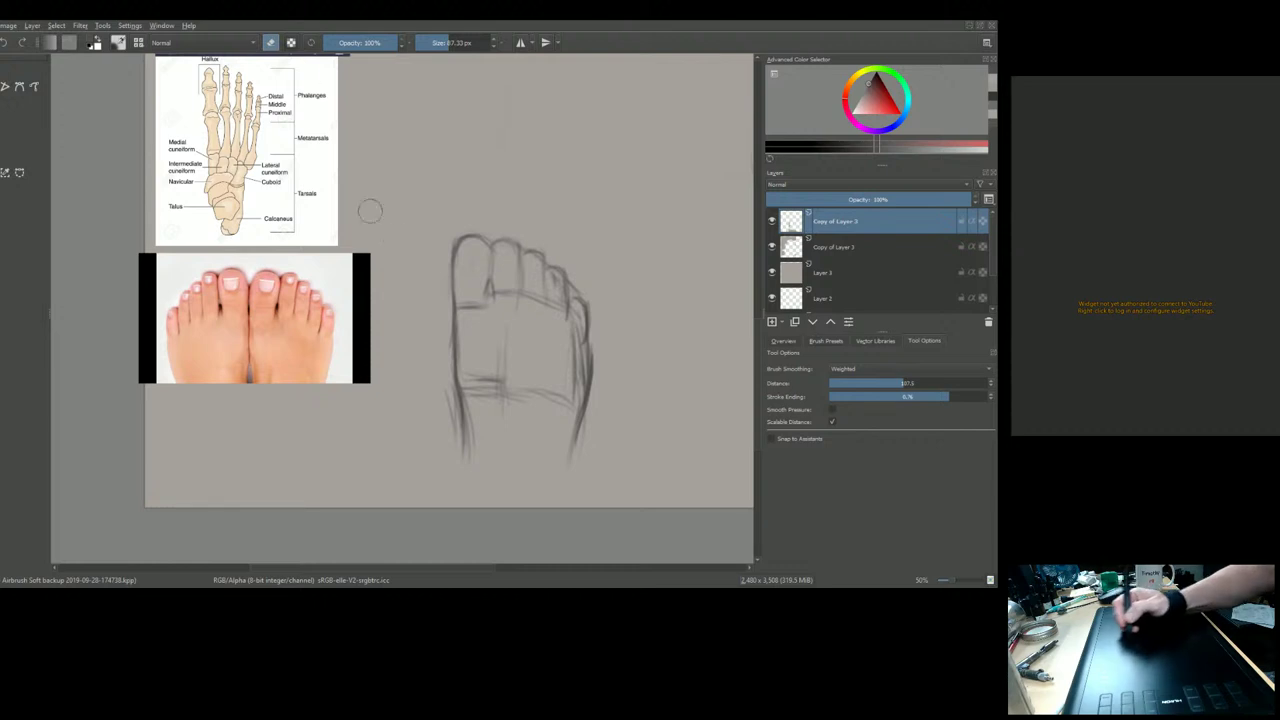
{"action": "mouse_move", "coordinate": [507, 355]}
{"action": "left_mouse_down"}
{"action": "mouse_move", "coordinate": [505, 388]}
{"action": "mouse_move", "coordinate": [481, 344]}
{"action": "mouse_move", "coordinate": [476, 392]}
{"action": "mouse_move", "coordinate": [488, 403]}
{"action": "mouse_move", "coordinate": [523, 371]}
{"action": "mouse_move", "coordinate": [542, 376]}
{"action": "mouse_move", "coordinate": [547, 419]}
{"action": "mouse_move", "coordinate": [563, 406]}
{"action": "mouse_move", "coordinate": [576, 313]}
{"action": "mouse_move", "coordinate": [571, 333]}
{"action": "mouse_move", "coordinate": [554, 282]}
{"action": "mouse_move", "coordinate": [550, 336]}
{"action": "mouse_move", "coordinate": [552, 280]}
{"action": "mouse_move", "coordinate": [543, 330]}
{"action": "mouse_move", "coordinate": [534, 267]}
{"action": "mouse_move", "coordinate": [524, 333]}
{"action": "mouse_move", "coordinate": [506, 263]}
{"action": "mouse_move", "coordinate": [502, 301]}
{"action": "mouse_move", "coordinate": [500, 259]}
{"action": "mouse_move", "coordinate": [507, 285]}
{"action": "mouse_move", "coordinate": [473, 331]}
{"action": "left_mouse_up"}
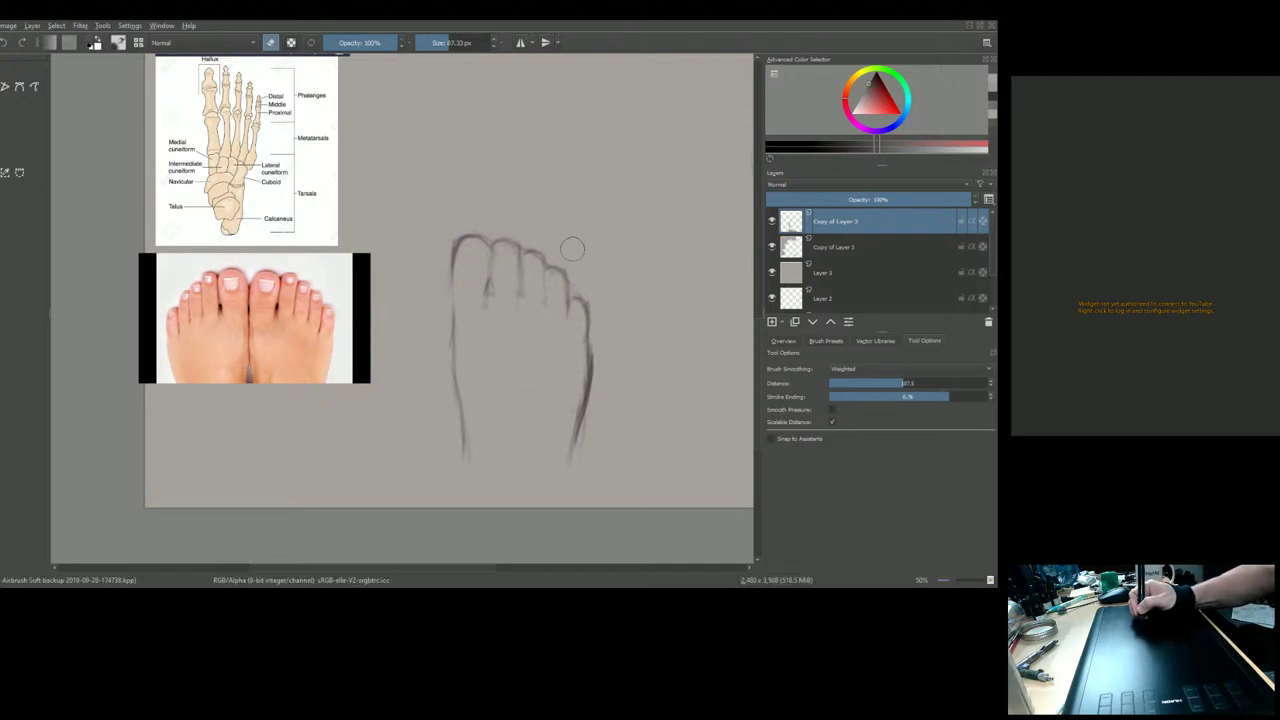
{"action": "key", "text": "bracketleft"}
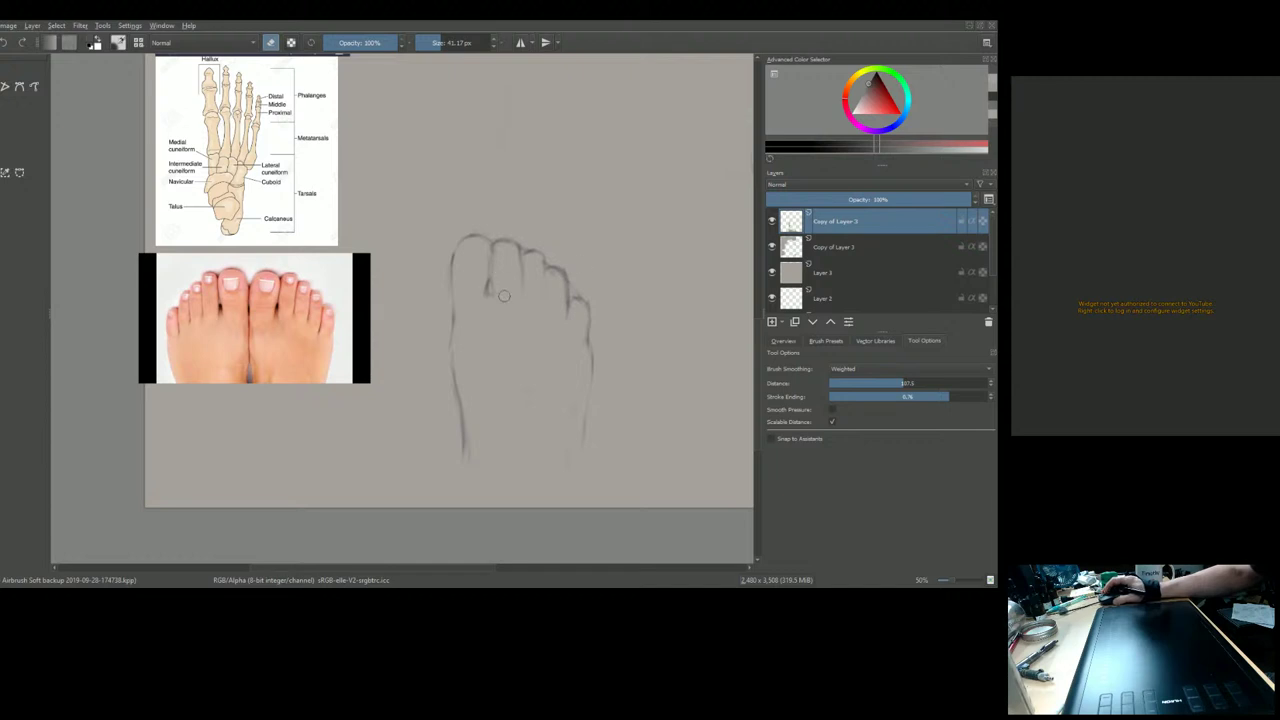
Select the whole front-view foot outline, move it closer to the reference photo and scale it down
{"action": "scroll", "coordinate": [505, 295], "scroll_direction": "up", "scroll_amount": 2}
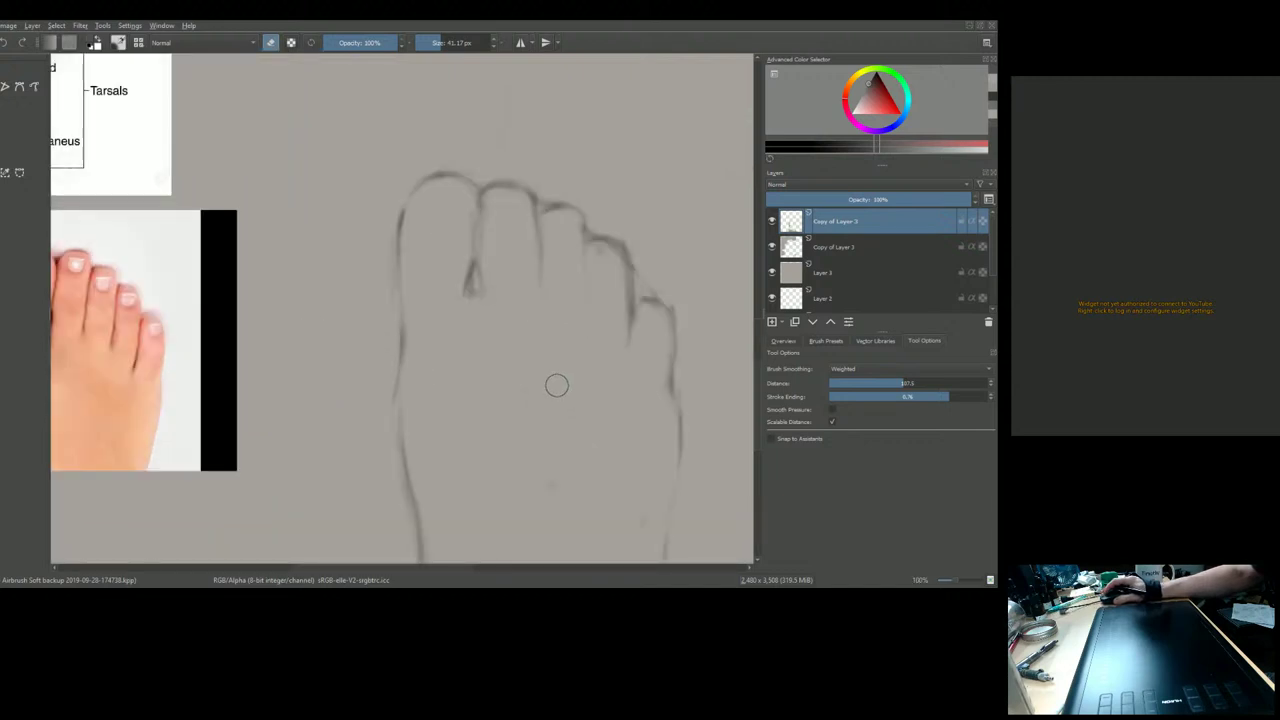
{"action": "scroll", "coordinate": [480, 240], "scroll_direction": "down", "scroll_amount": 1}
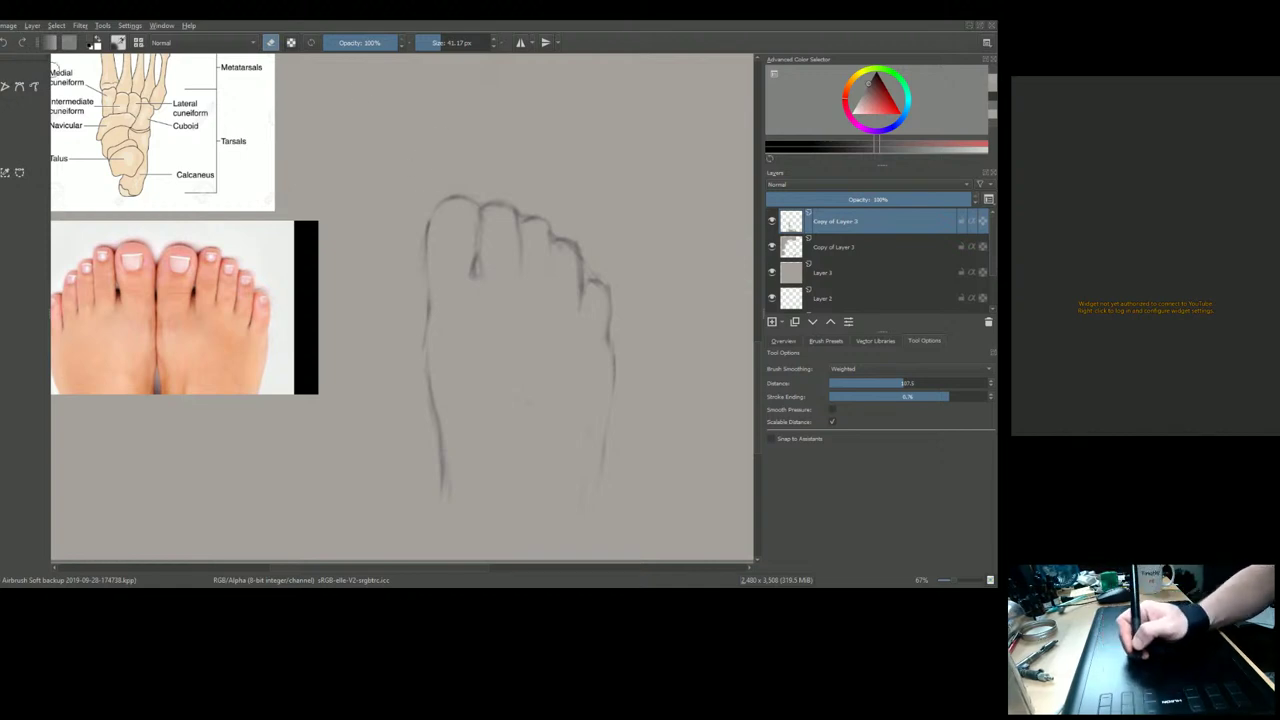
{"action": "left_click", "coordinate": [19, 172]}
{"action": "mouse_move", "coordinate": [480, 160]}
{"action": "left_mouse_down"}
{"action": "mouse_move", "coordinate": [406, 204]}
{"action": "mouse_move", "coordinate": [389, 287]}
{"action": "mouse_move", "coordinate": [375, 395]}
{"action": "mouse_move", "coordinate": [402, 474]}
{"action": "mouse_move", "coordinate": [455, 531]}
{"action": "mouse_move", "coordinate": [595, 524]}
{"action": "mouse_move", "coordinate": [646, 456]}
{"action": "mouse_move", "coordinate": [682, 354]}
{"action": "mouse_move", "coordinate": [644, 262]}
{"action": "mouse_move", "coordinate": [600, 213]}
{"action": "mouse_move", "coordinate": [480, 161]}
{"action": "left_mouse_up"}
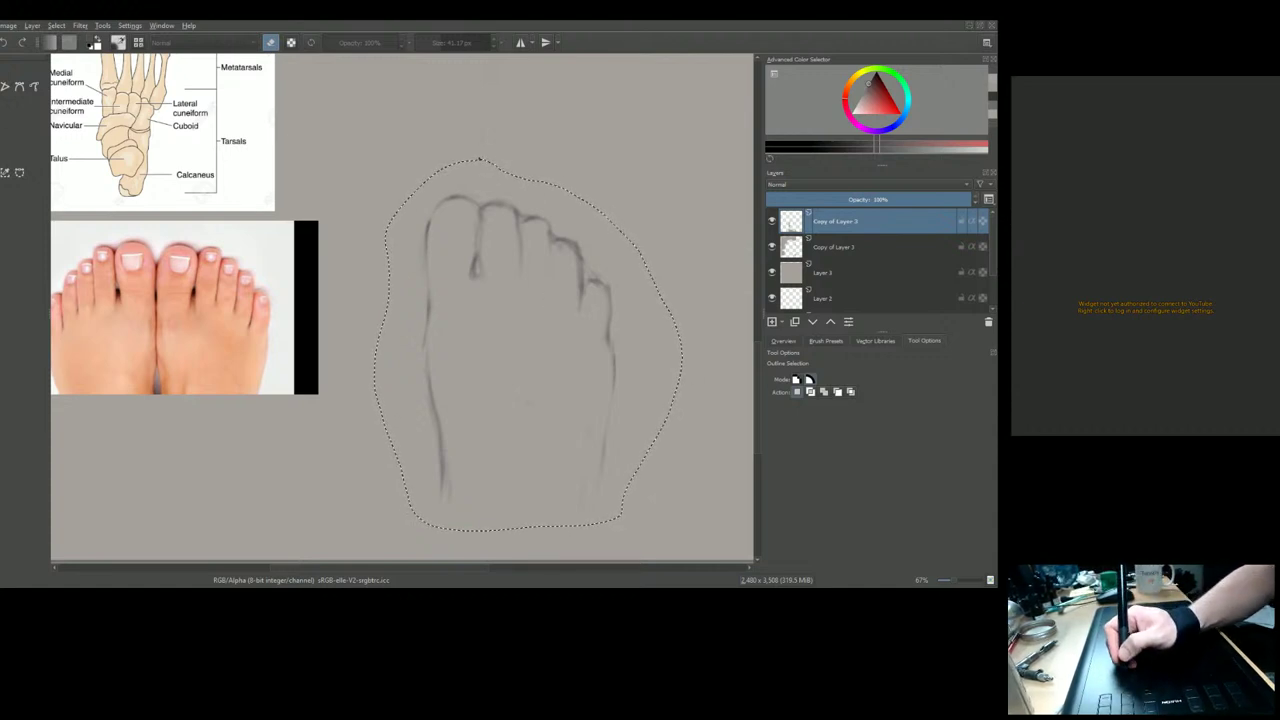
{"action": "key", "text": "t"}
{"action": "mouse_move", "coordinate": [477, 297]}
{"action": "left_mouse_down"}
{"action": "mouse_move", "coordinate": [489, 300]}
{"action": "mouse_move", "coordinate": [450, 291]}
{"action": "left_mouse_up"}
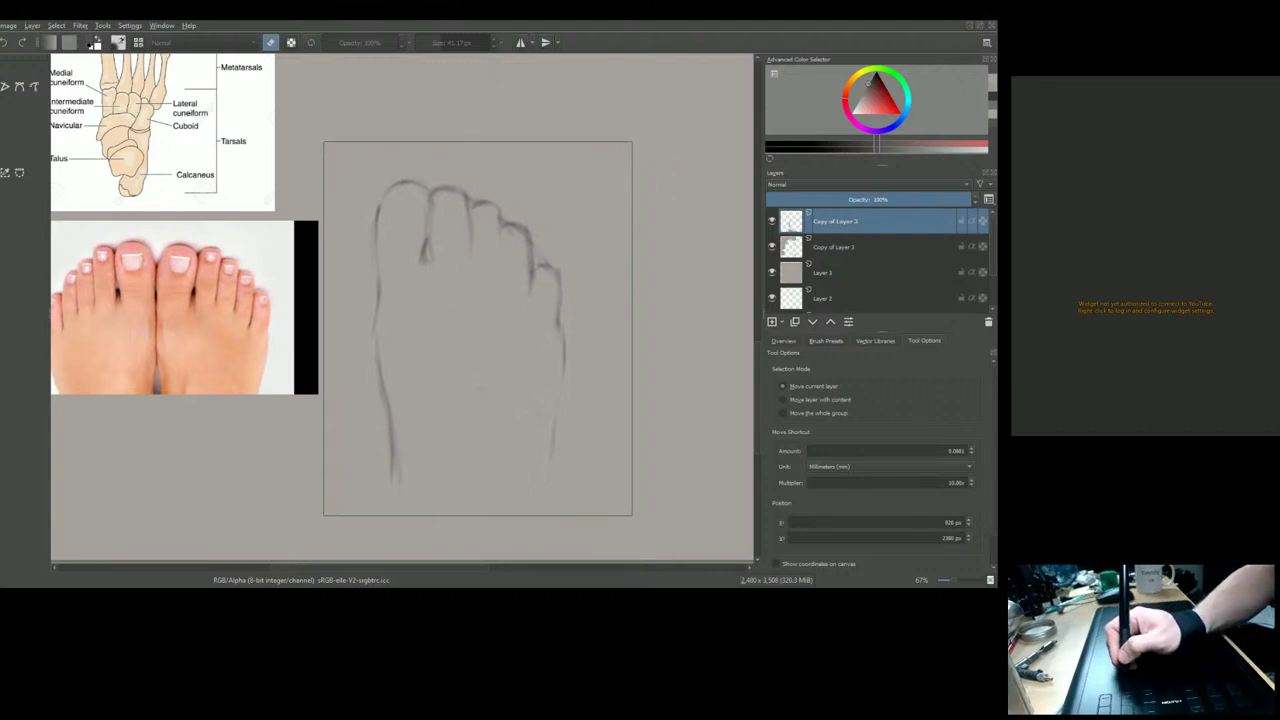
{"action": "key", "text": "ctrl+t"}
{"action": "left_click_drag", "start_coordinate": [632, 140], "coordinate": [557, 234]}
{"action": "left_click_drag", "start_coordinate": [506, 286], "coordinate": [509, 265]}
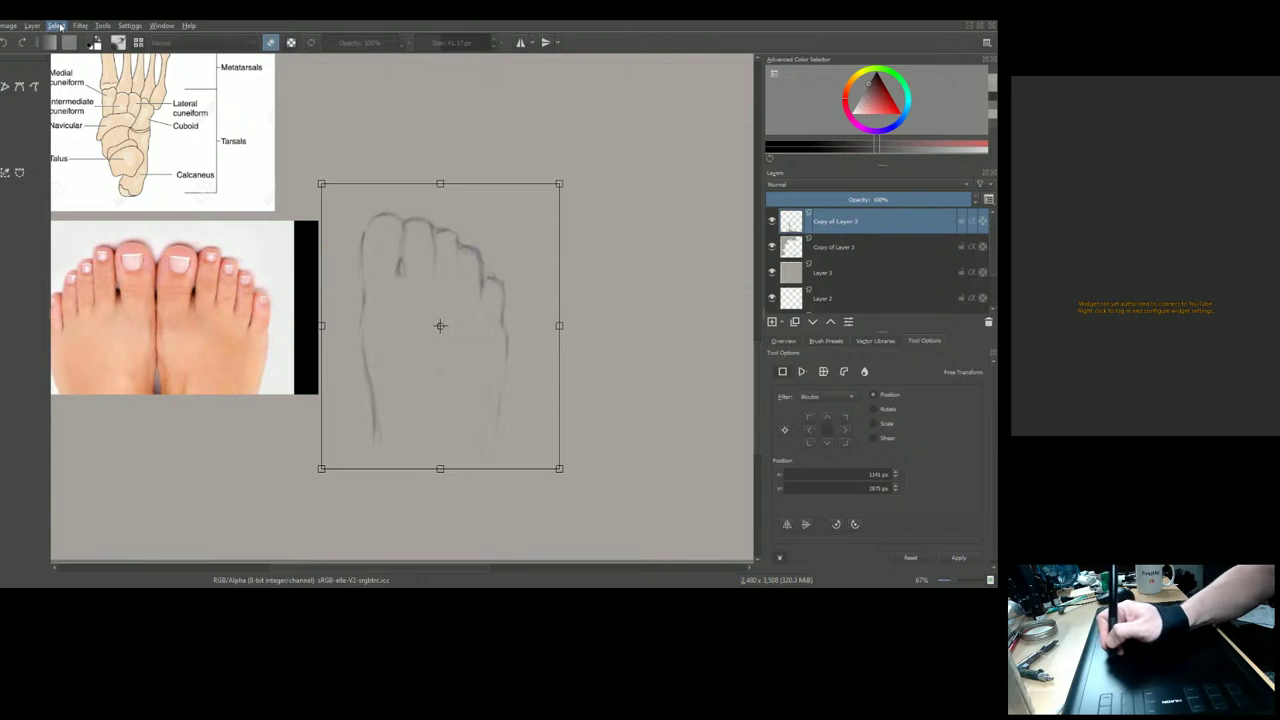
{"action": "key", "text": "Return"}
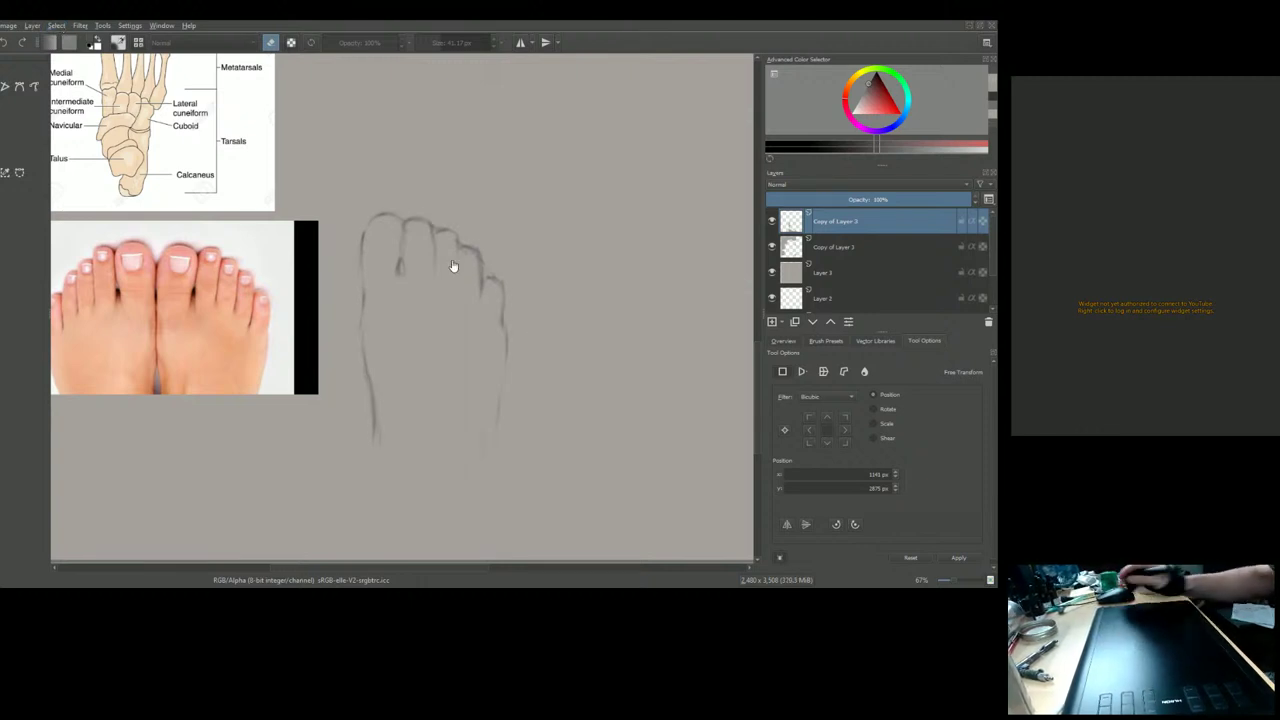
Redraw the line between the big toe and second toe with a fine brush and outline the big toe's nail
{"action": "scroll", "coordinate": [414, 280], "scroll_direction": "up", "scroll_amount": 1}
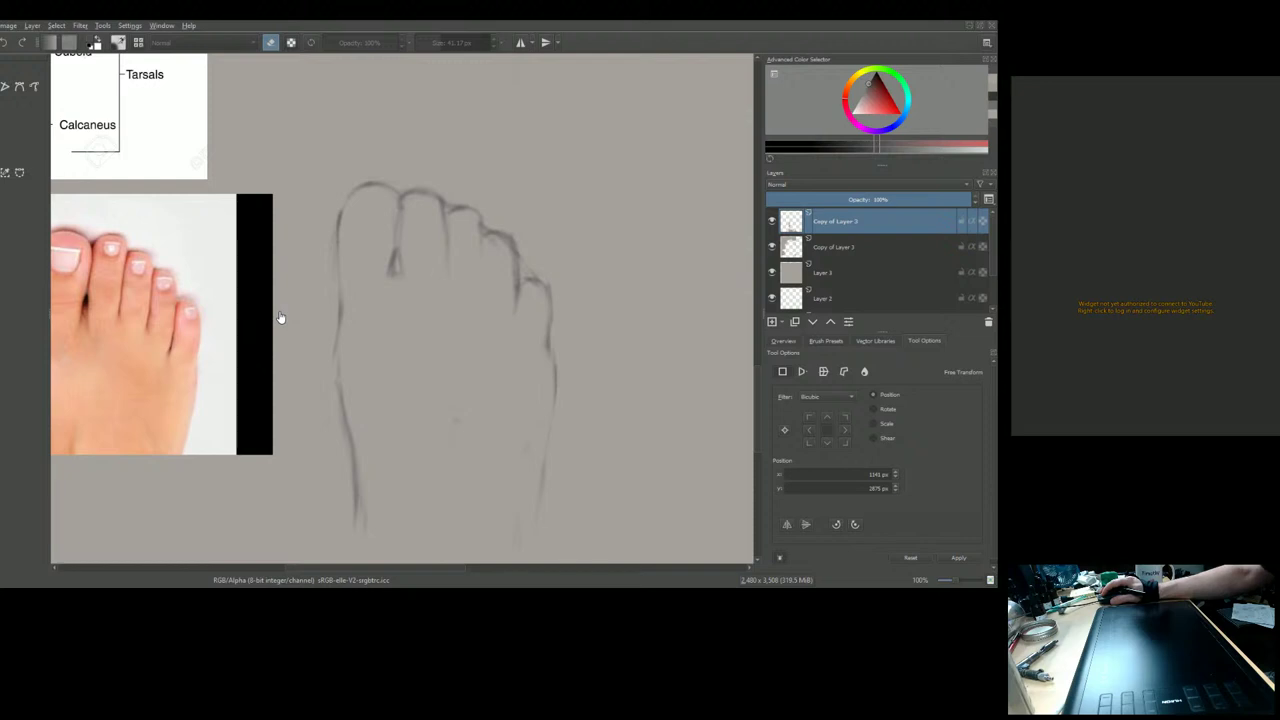
{"action": "left_click_drag", "start_coordinate": [281, 317], "coordinate": [352, 377]}
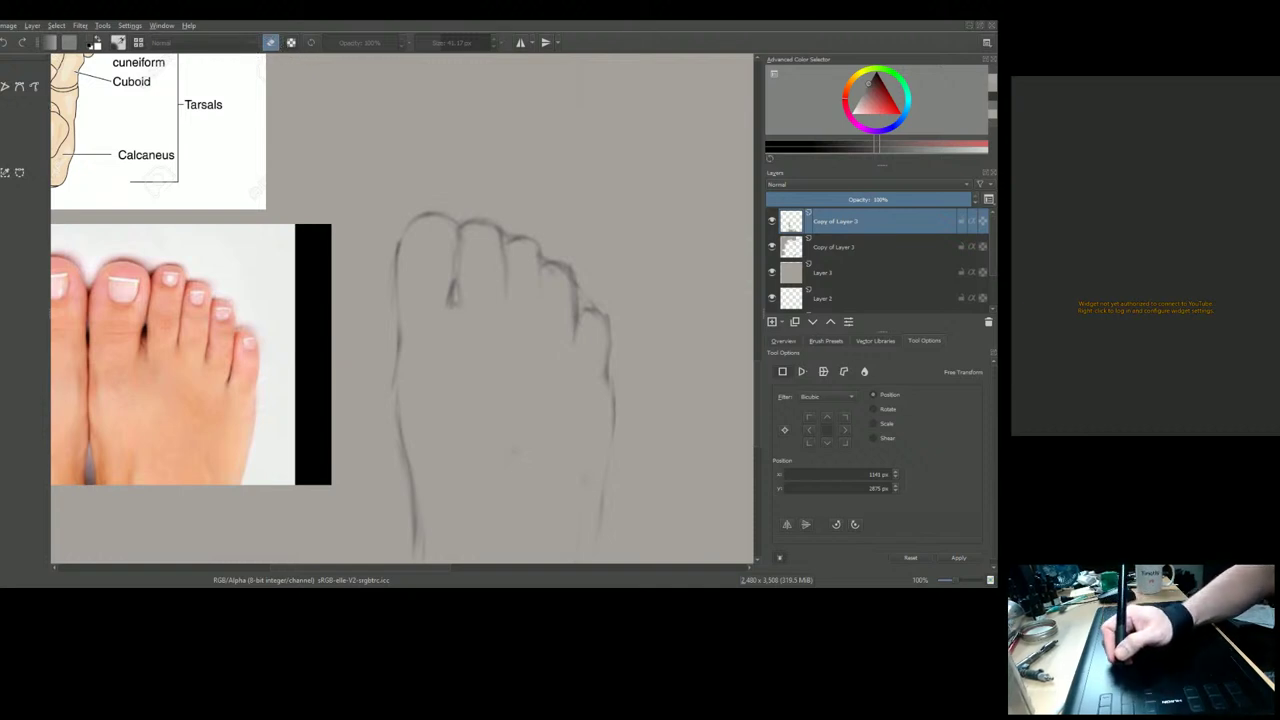
{"action": "key", "text": "b"}
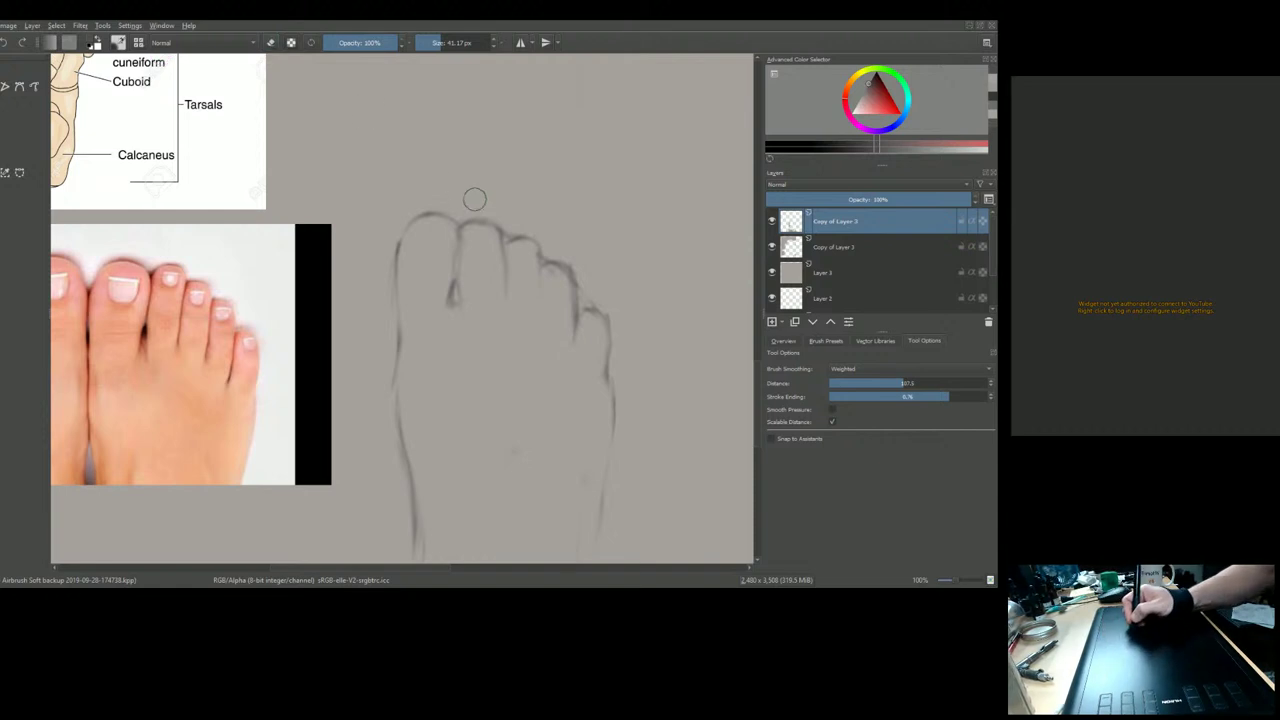
{"action": "left_click", "coordinate": [497, 314], "text": "ctrl"}
{"action": "left_click_drag", "start_coordinate": [490, 311], "coordinate": [470, 311]}
{"action": "left_click", "coordinate": [458, 225], "text": "ctrl"}
{"action": "mouse_move", "coordinate": [445, 224]}
{"action": "left_mouse_down"}
{"action": "mouse_move", "coordinate": [433, 223]}
{"action": "mouse_move", "coordinate": [441, 238]}
{"action": "left_mouse_up"}
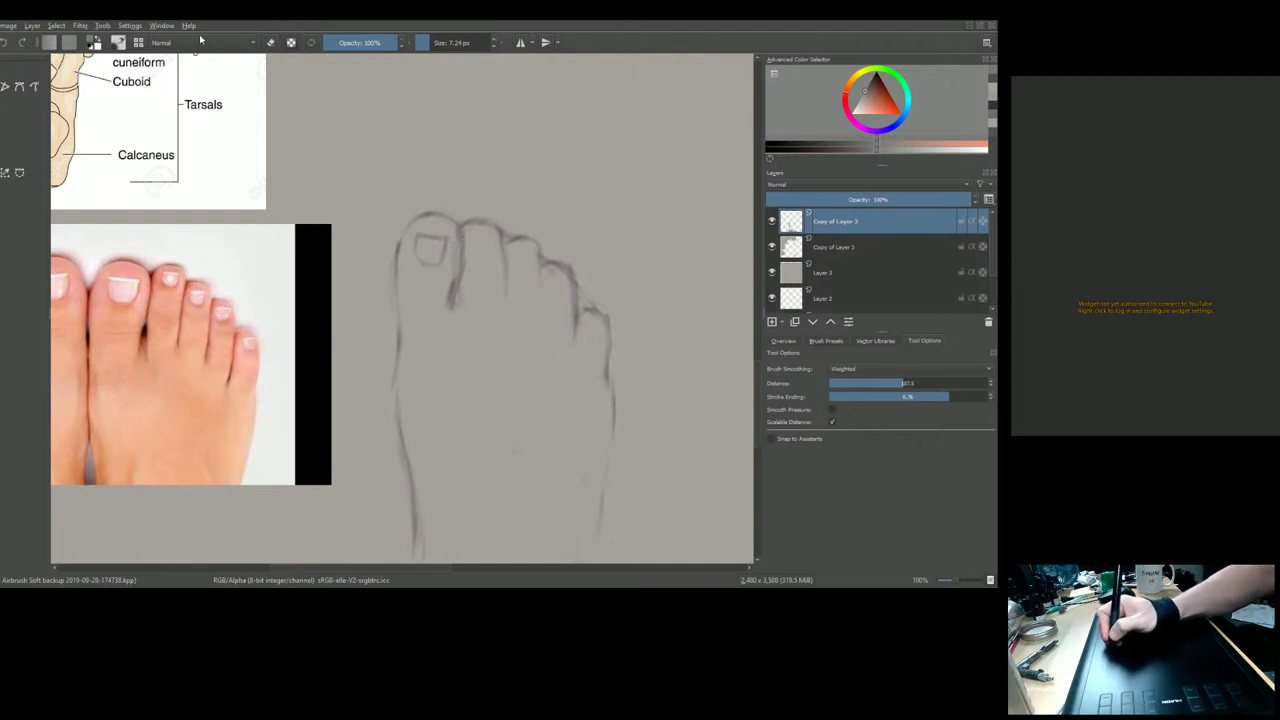
Erase the second toe's old outline and redraw it with a rounded tip, straight outer side and small nail
{"action": "left_click", "coordinate": [270, 42]}
{"action": "key", "text": "bracketright"}
{"action": "key", "text": "bracketright"}
{"action": "key", "text": "bracketright"}
{"action": "key", "text": "bracketright"}
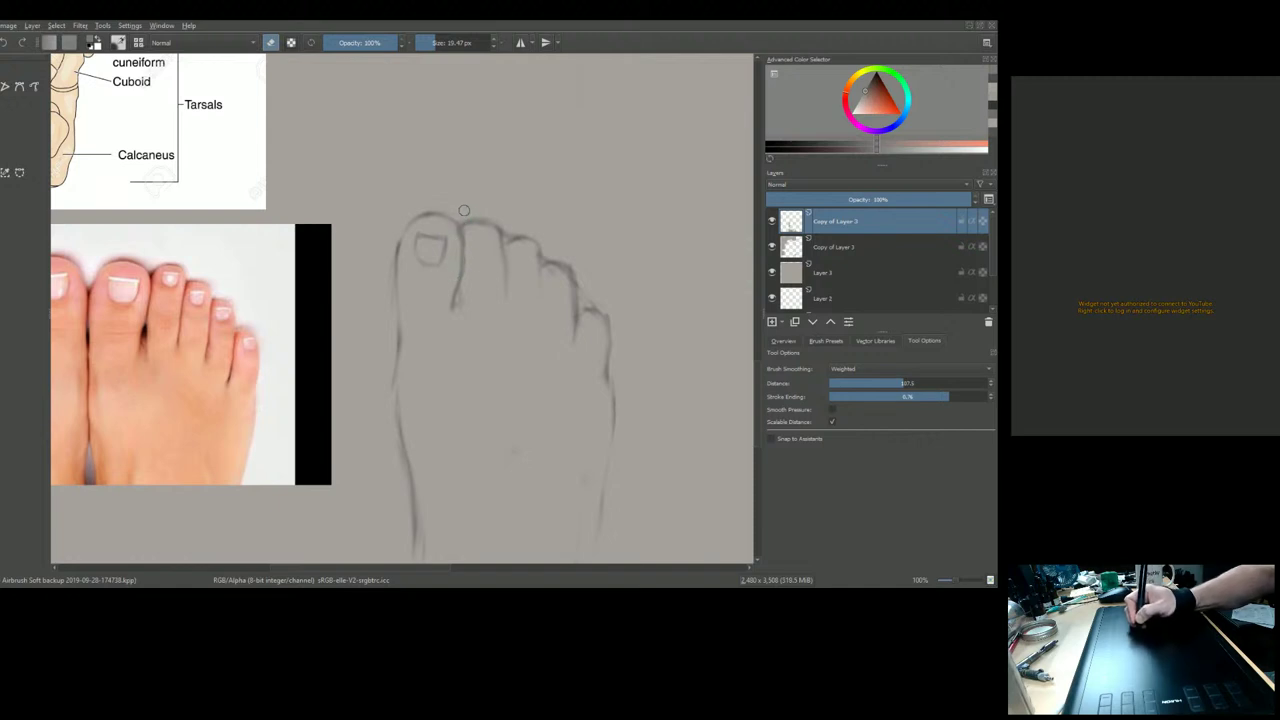
{"action": "mouse_move", "coordinate": [466, 224]}
{"action": "left_mouse_down"}
{"action": "mouse_move", "coordinate": [494, 229]}
{"action": "mouse_move", "coordinate": [489, 250]}
{"action": "left_mouse_up"}
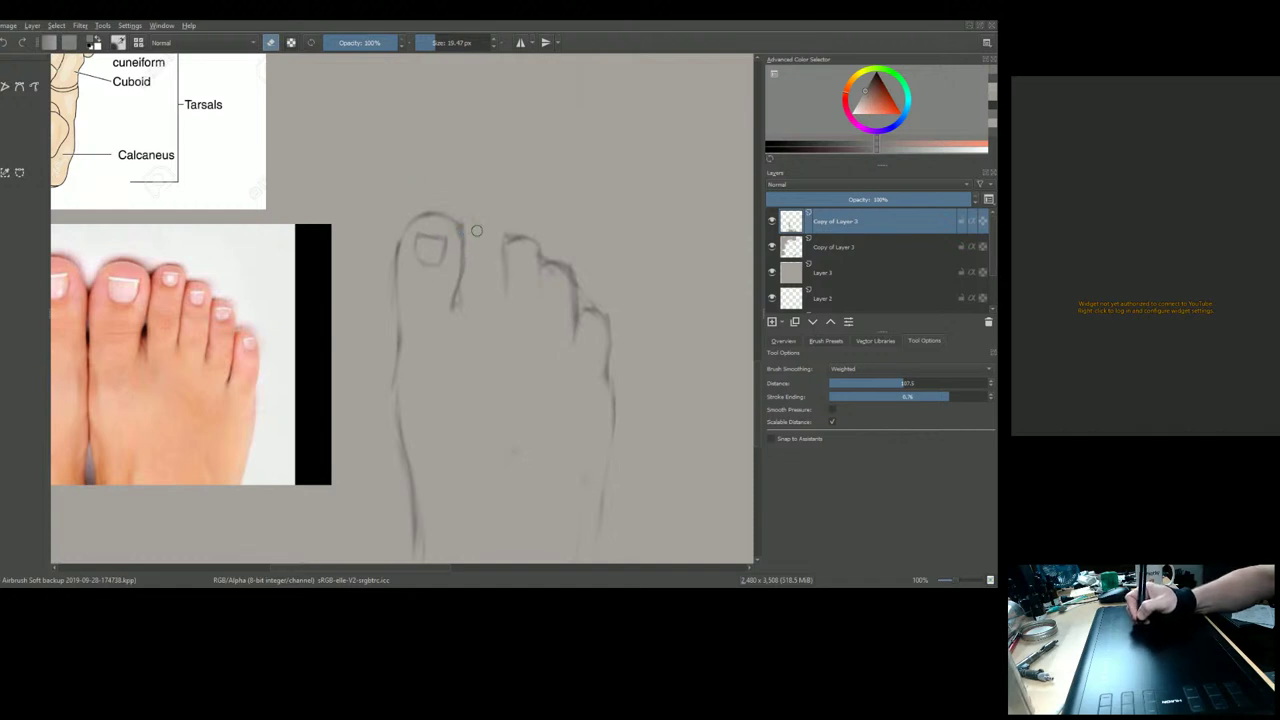
{"action": "key", "text": "bracketleft"}
{"action": "key", "text": "bracketleft"}
{"action": "key", "text": "bracketleft"}
{"action": "key", "text": "e"}
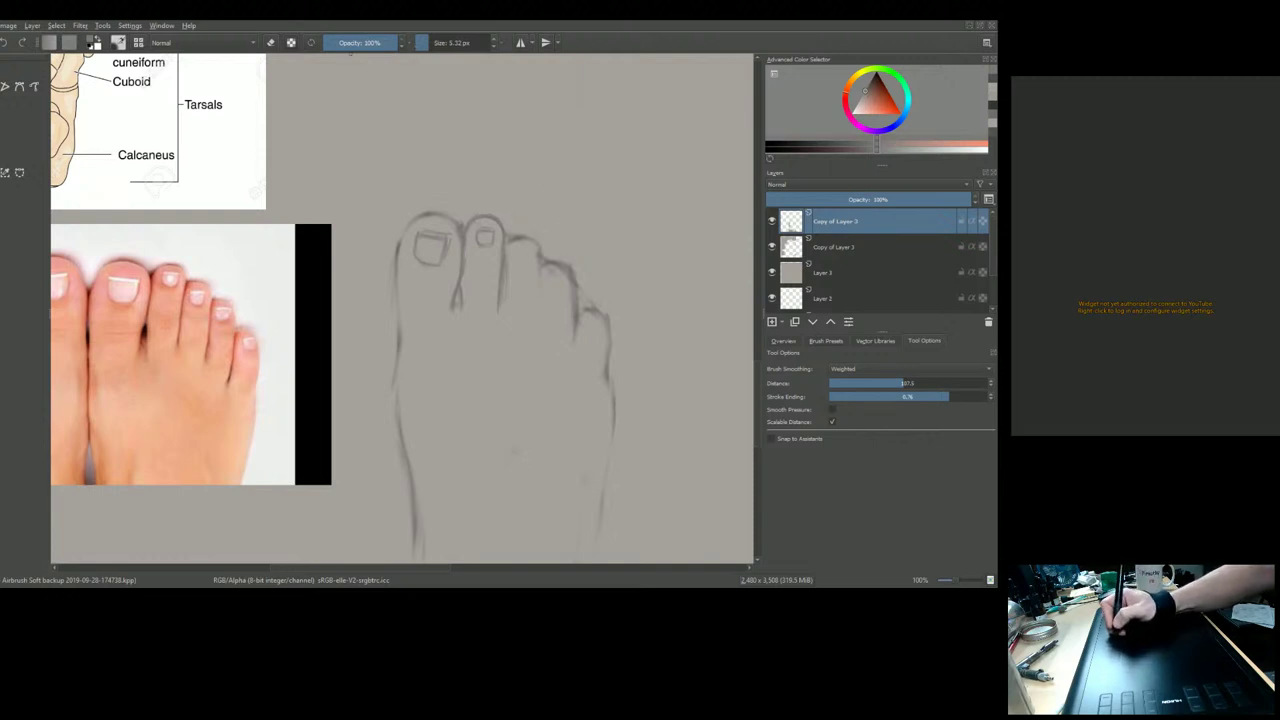
Erase the third toe's outline and redraw it with a rounded tip and an outer side extending toward the forefoot
{"action": "key", "text": "e"}
{"action": "key", "text": "bracketright"}
{"action": "key", "text": "bracketright"}
{"action": "key", "text": "bracketright"}
{"action": "key", "text": "bracketright"}
{"action": "left_click_drag", "start_coordinate": [546, 211], "coordinate": [518, 242]}
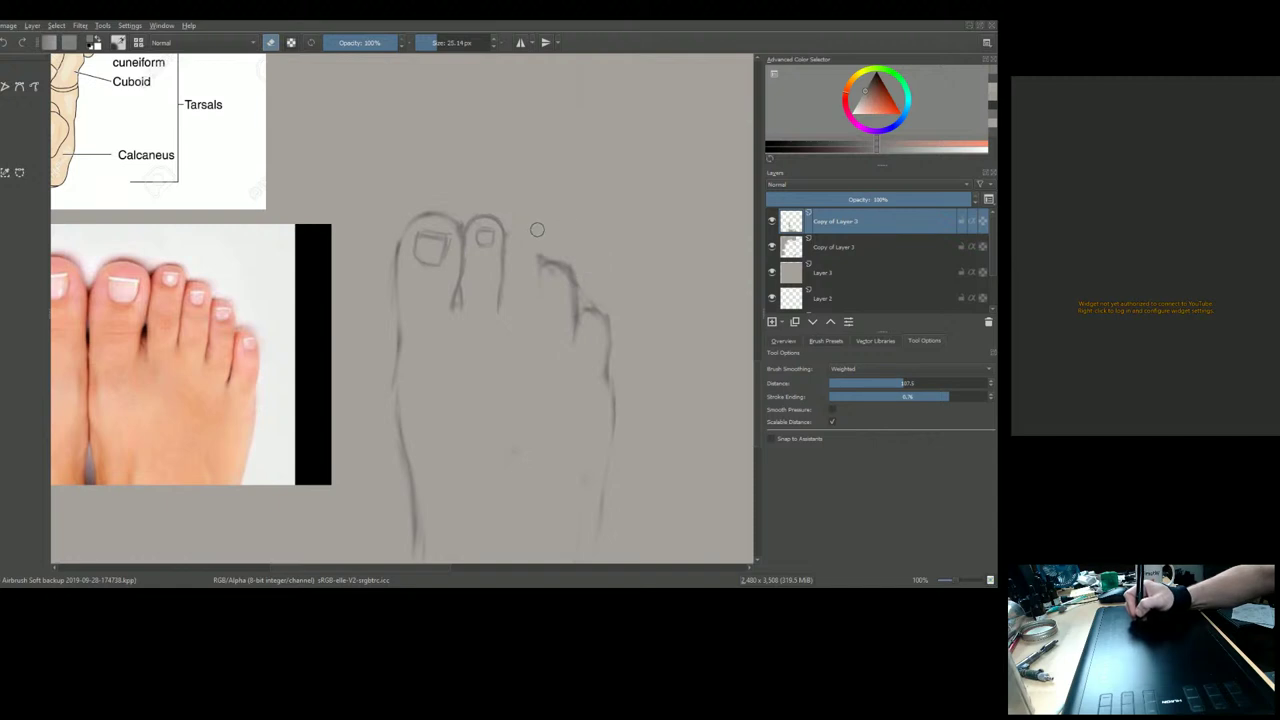
{"action": "key", "text": "bracketleft"}
{"action": "key", "text": "bracketleft"}
{"action": "key", "text": "bracketleft"}
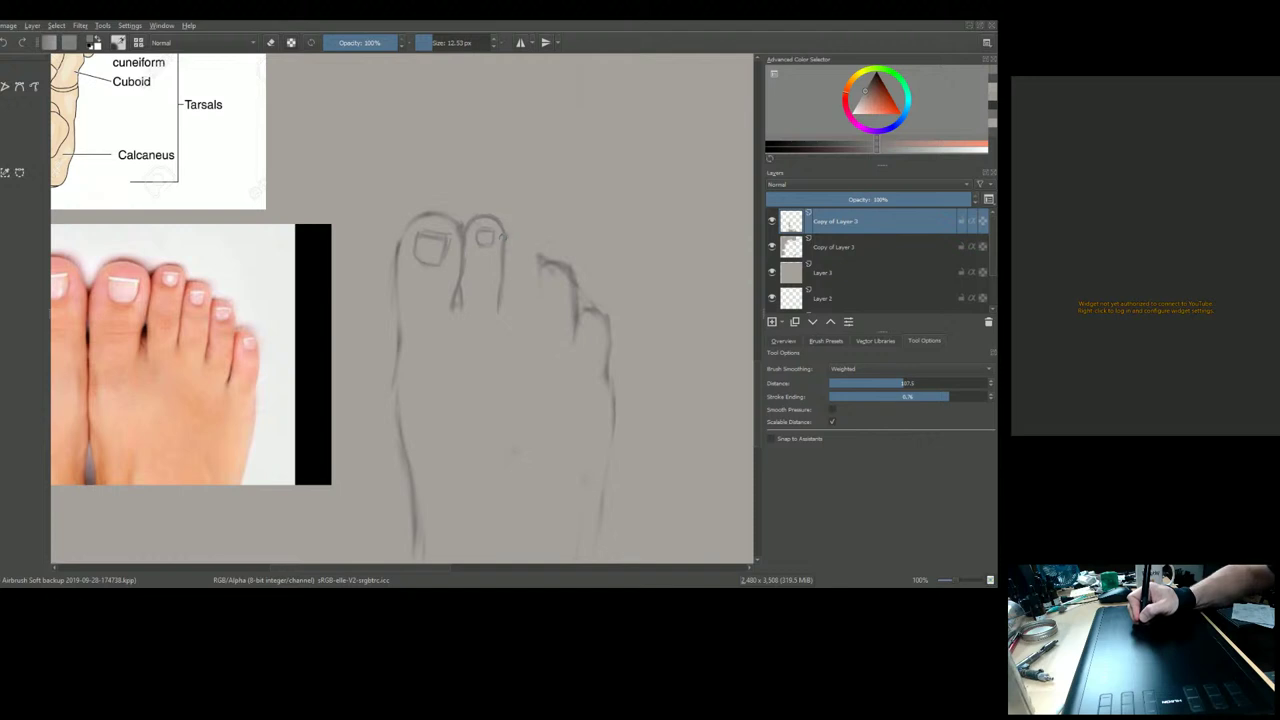
{"action": "key", "text": "bracketleft"}
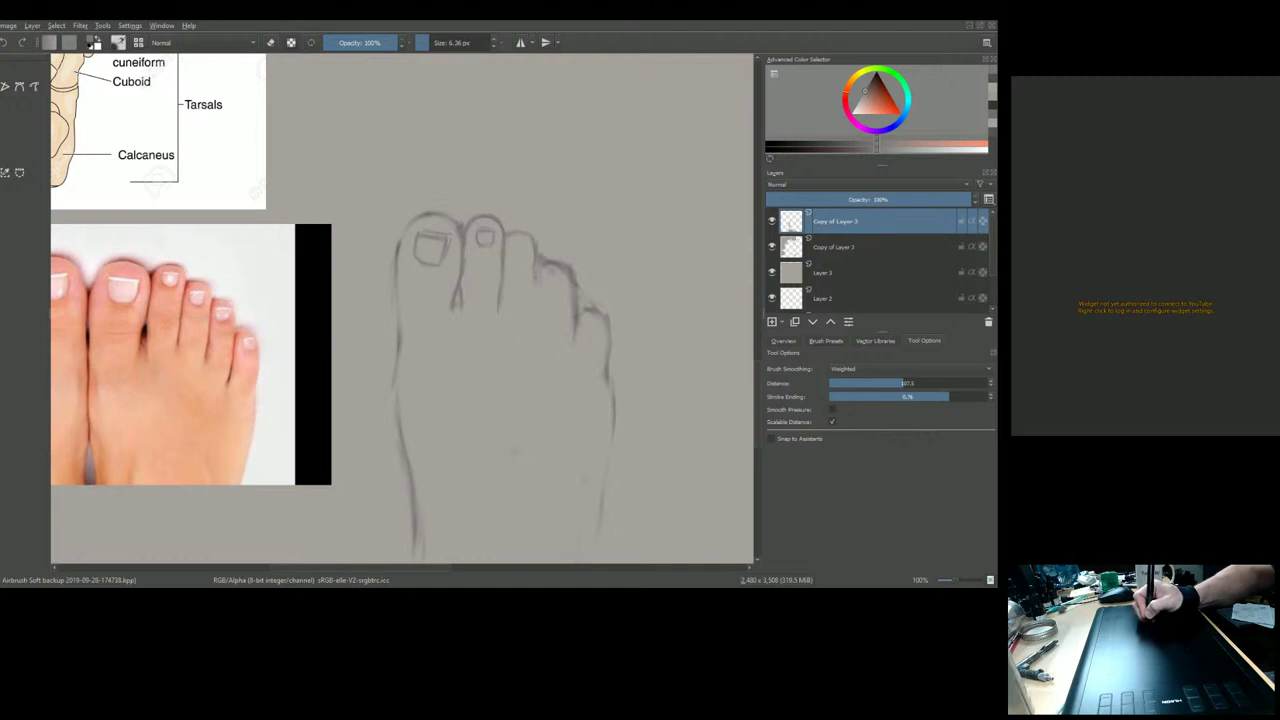
{"action": "left_click_drag", "start_coordinate": [537, 272], "coordinate": [539, 294]}
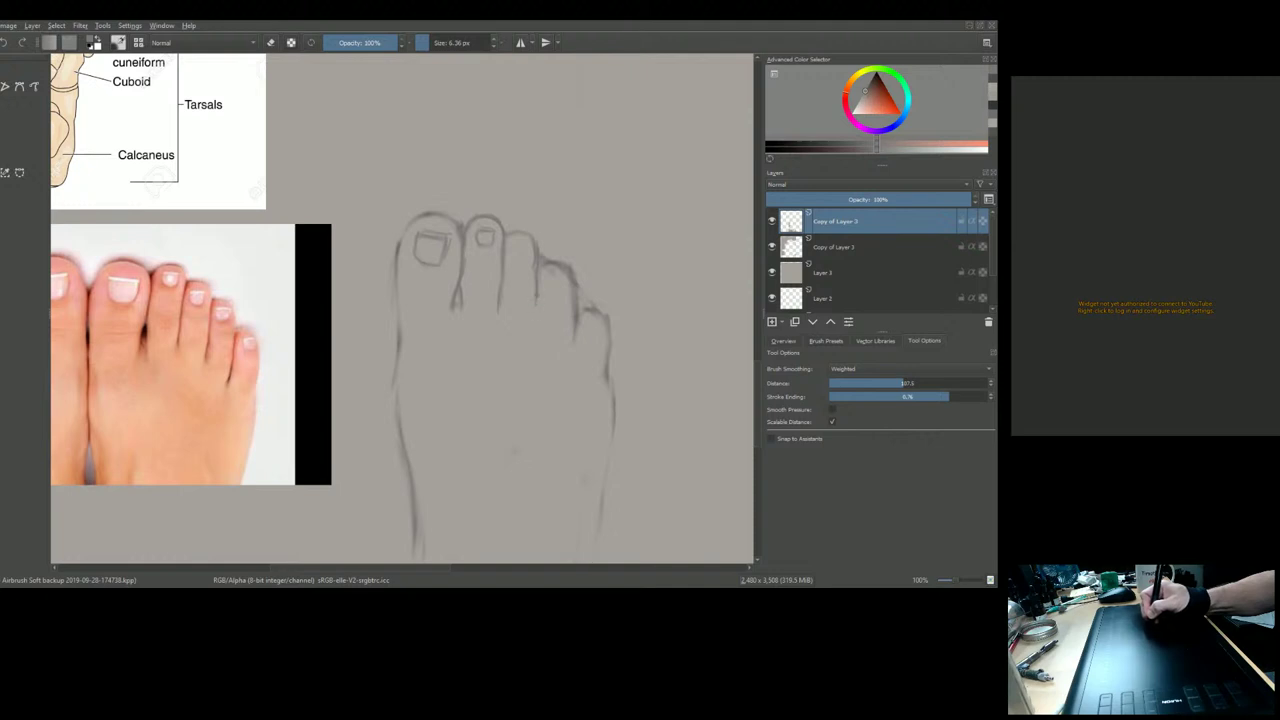
{"action": "left_click_drag", "start_coordinate": [537, 301], "coordinate": [536, 316]}
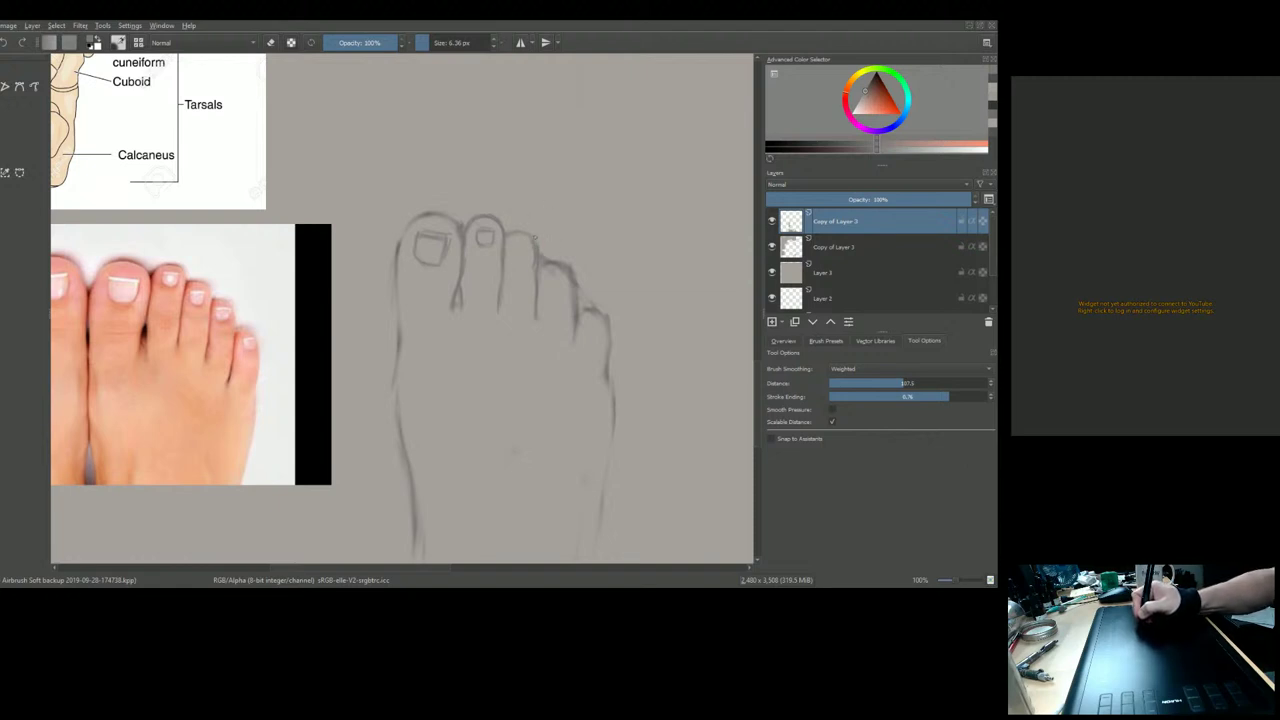
Clean up the overlapping lines where the third and fourth toes meet and sketch a nail on the third toe
{"action": "key", "text": "e"}
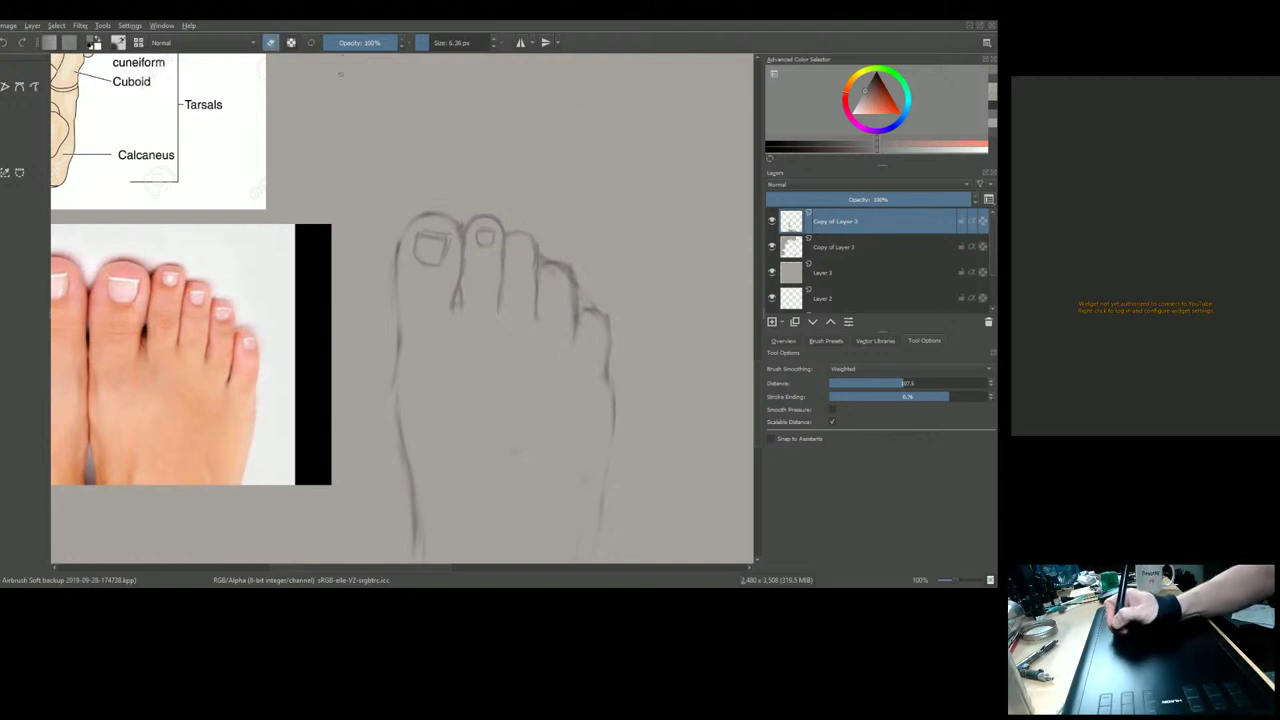
{"action": "left_click_drag", "start_coordinate": [534, 248], "coordinate": [538, 262]}
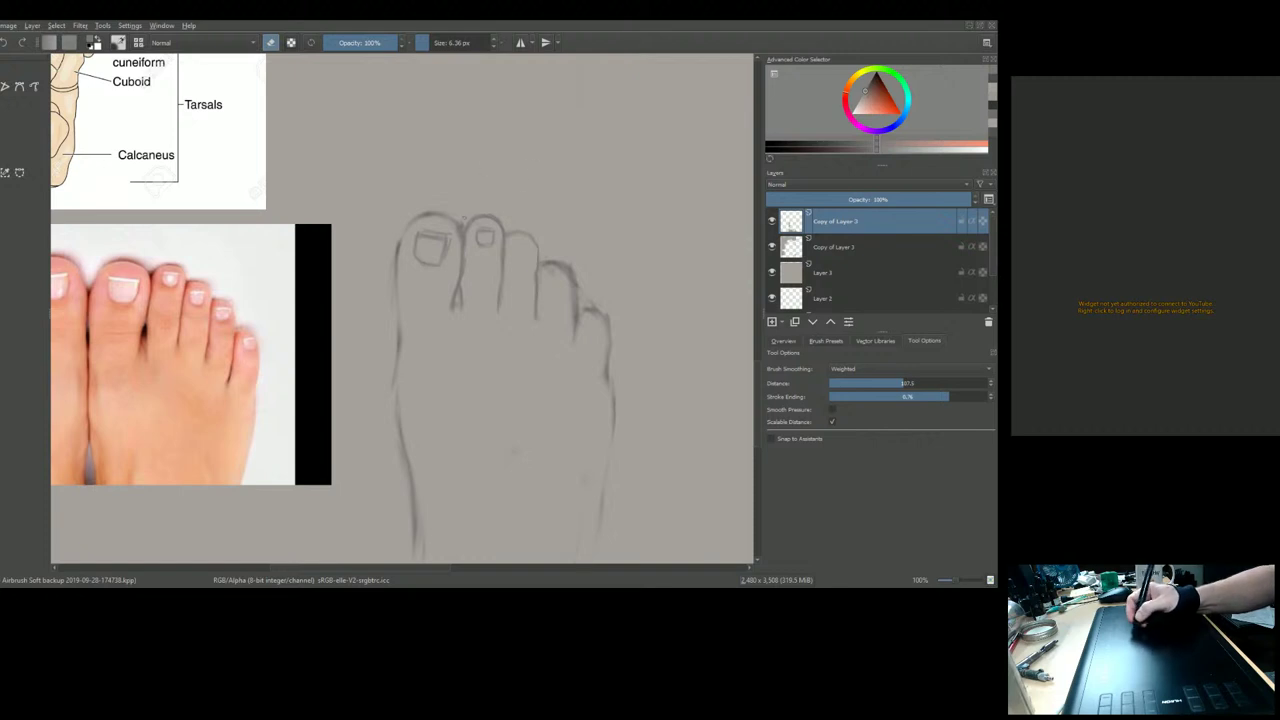
{"action": "key", "text": "e"}
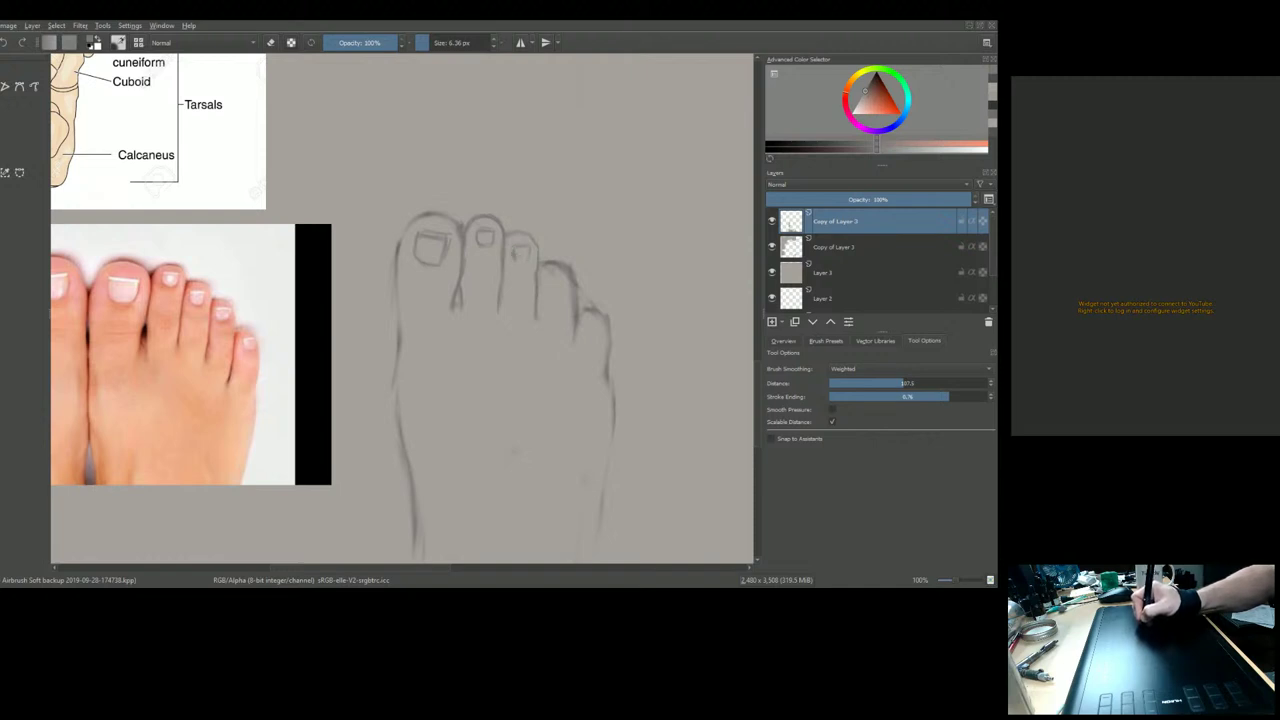
Erase the third toe's nail and redraw it as a small squarish shape slightly lower on the toe
{"action": "left_click", "coordinate": [270, 42]}
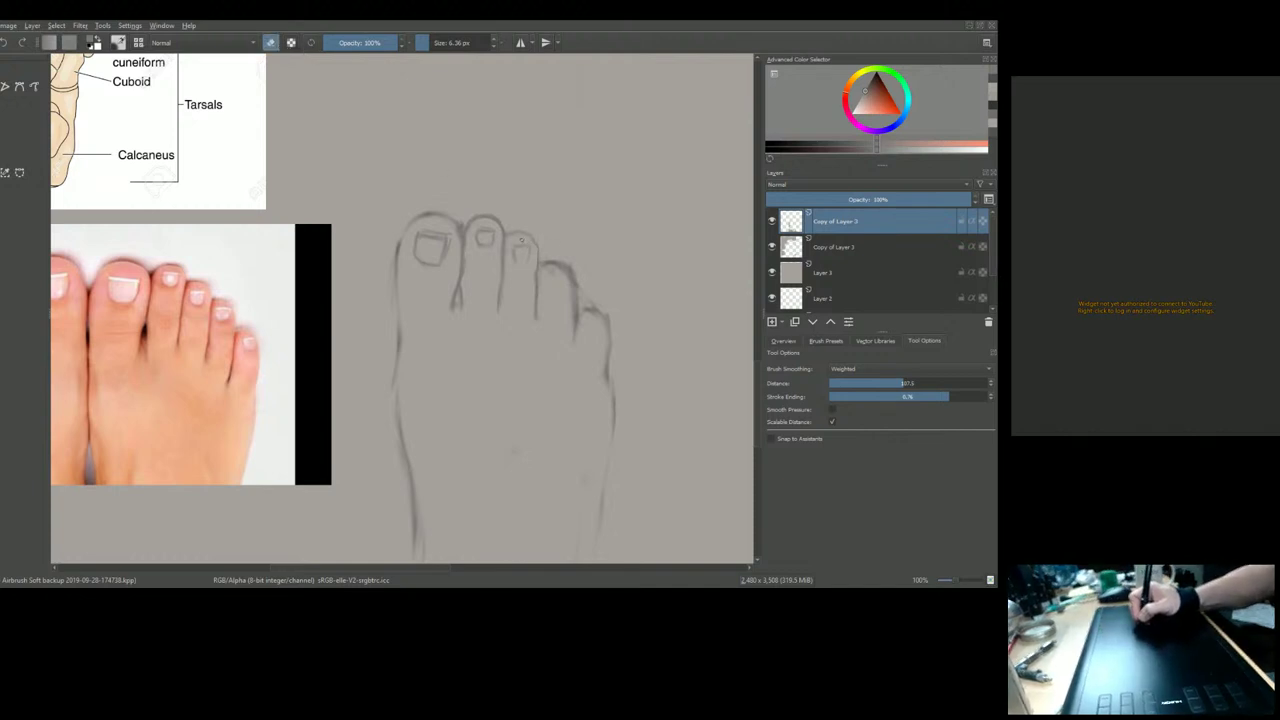
{"action": "key", "text": "bracketright"}
{"action": "key", "text": "bracketright"}
{"action": "key", "text": "bracketright"}
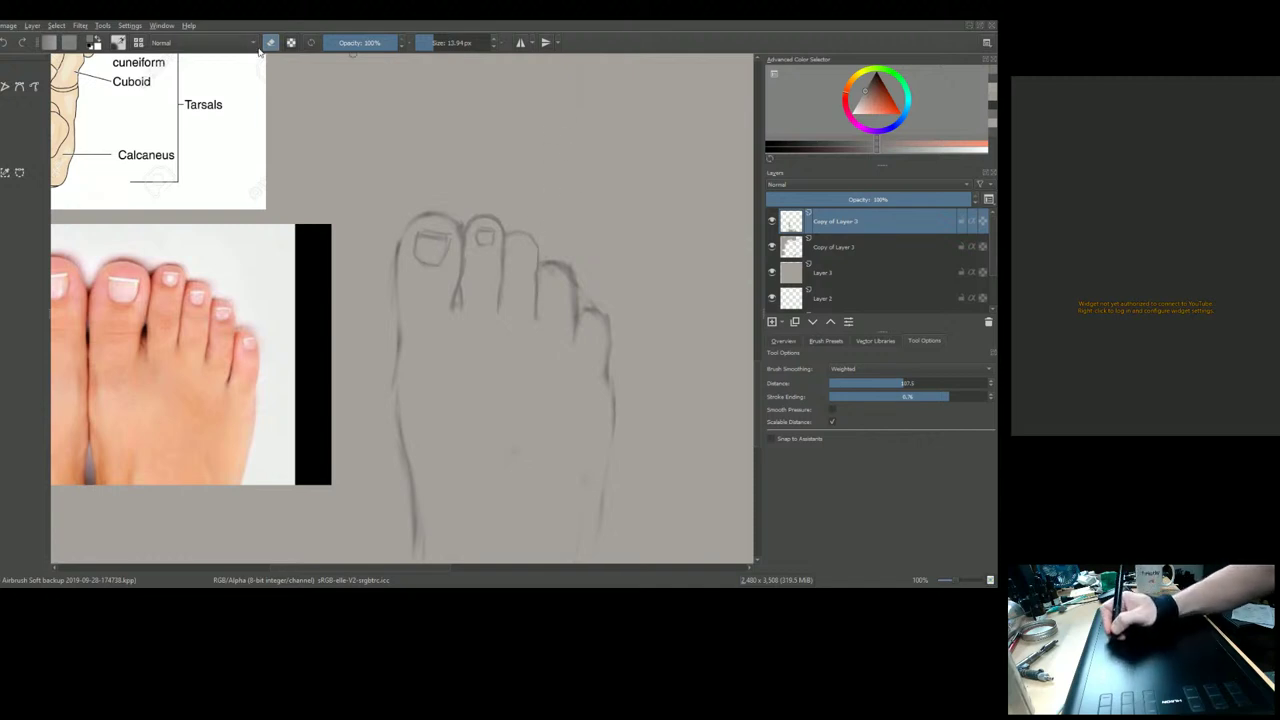
{"action": "key", "text": "bracketleft"}
{"action": "key", "text": "bracketleft"}
{"action": "key", "text": "bracketleft"}
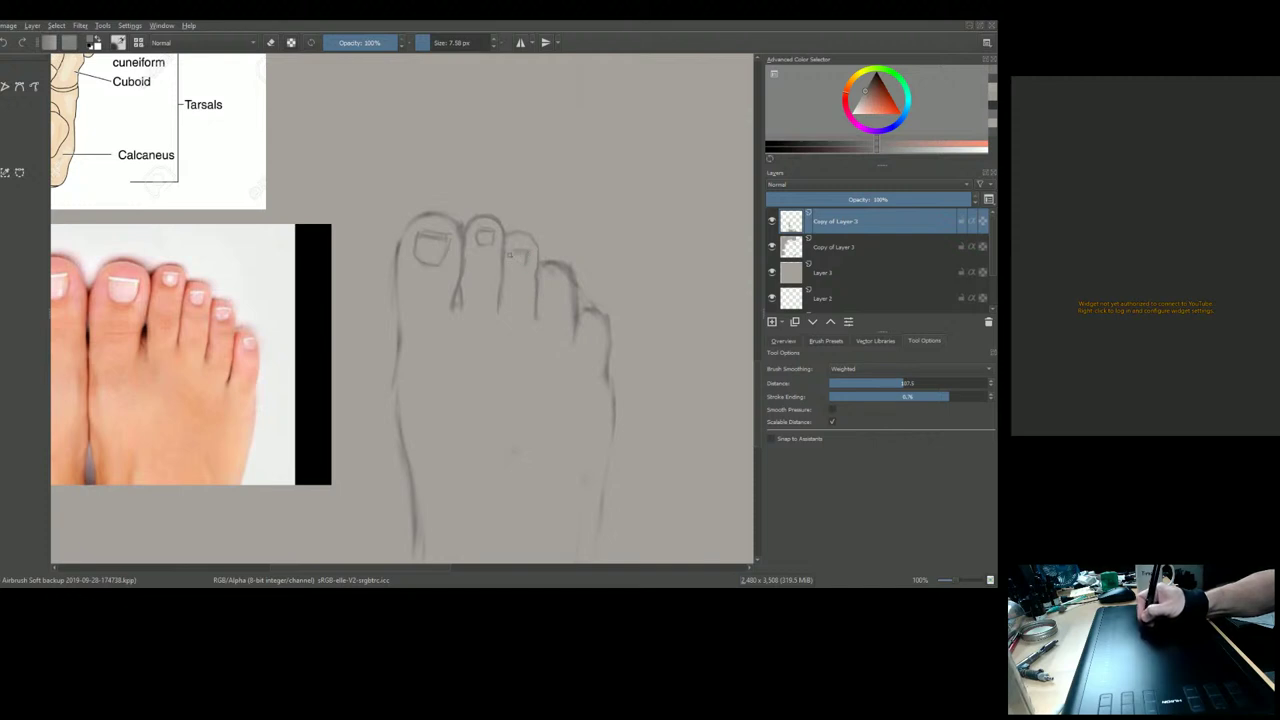
{"action": "left_click_drag", "start_coordinate": [512, 252], "coordinate": [517, 263]}
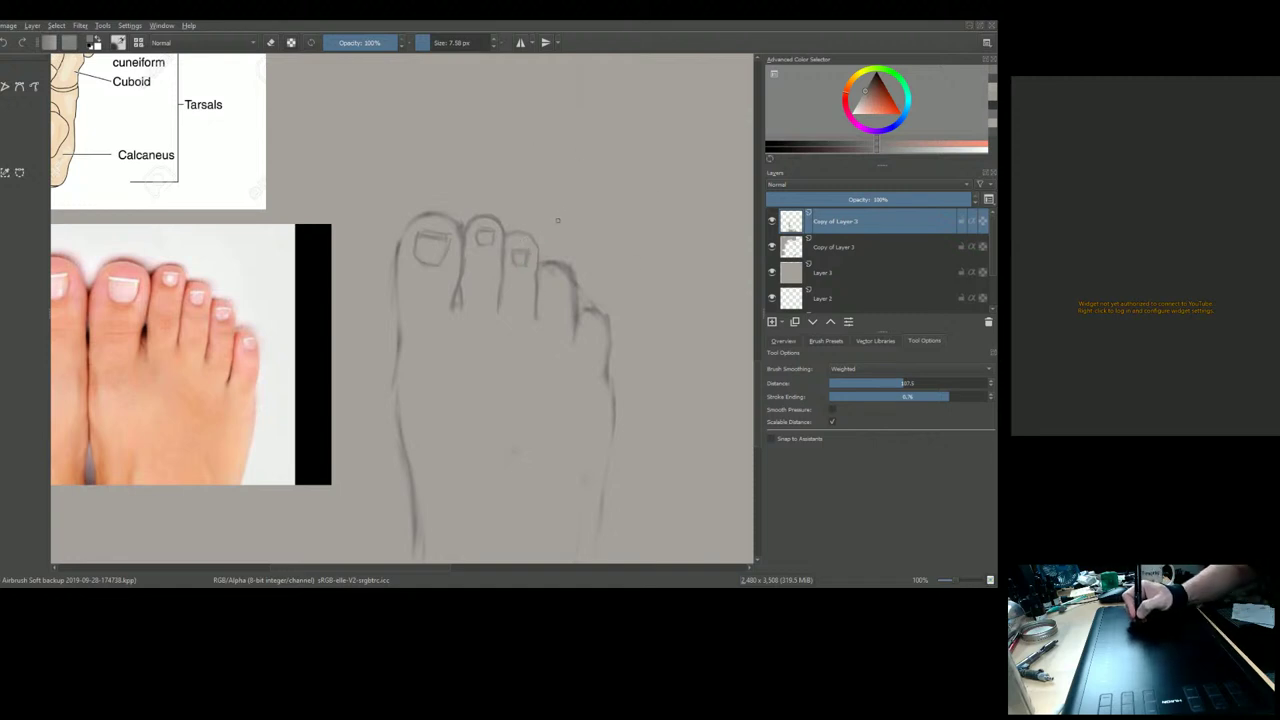
Adjust the brush size and refine the third toe's nail outline with a tone sampled from the canvas
{"action": "key", "text": "bracketleft"}
{"action": "key", "text": "bracketleft"}
{"action": "key", "text": "bracketleft"}
{"action": "key", "text": "bracketright"}
{"action": "key", "text": "bracketright"}
{"action": "key", "text": "bracketright"}
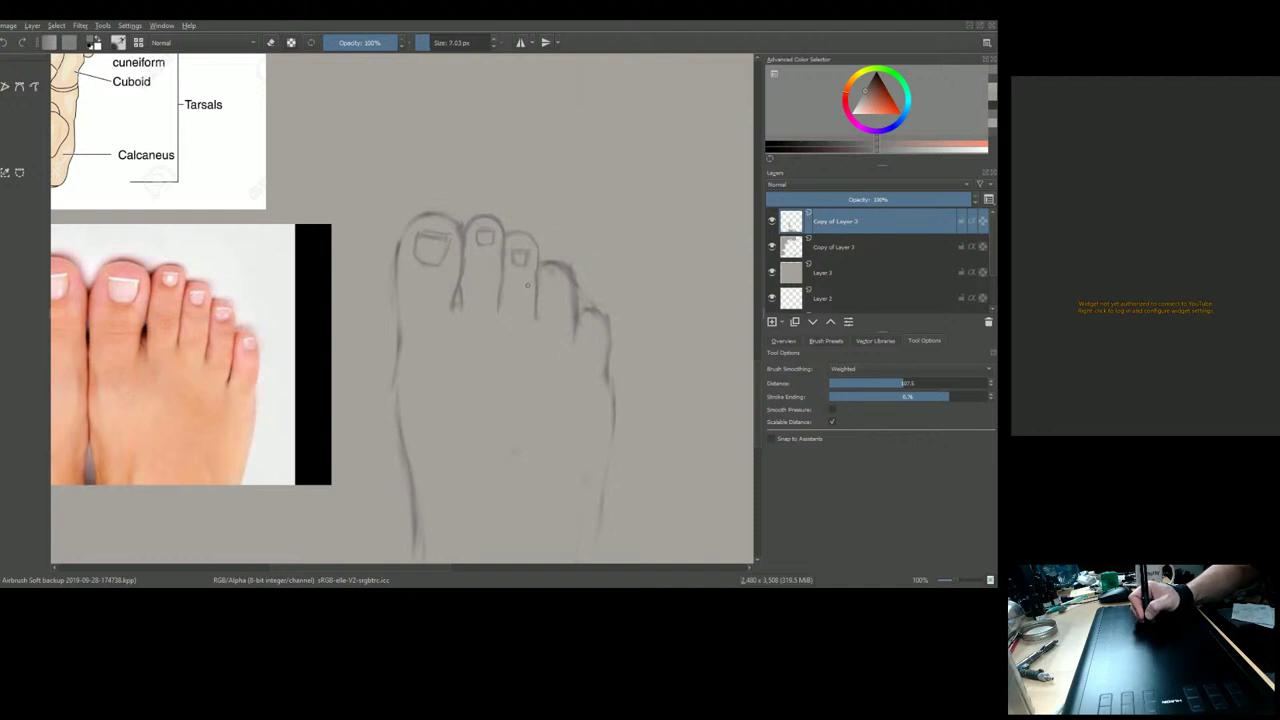
{"action": "left_click", "coordinate": [524, 277], "text": "ctrl"}
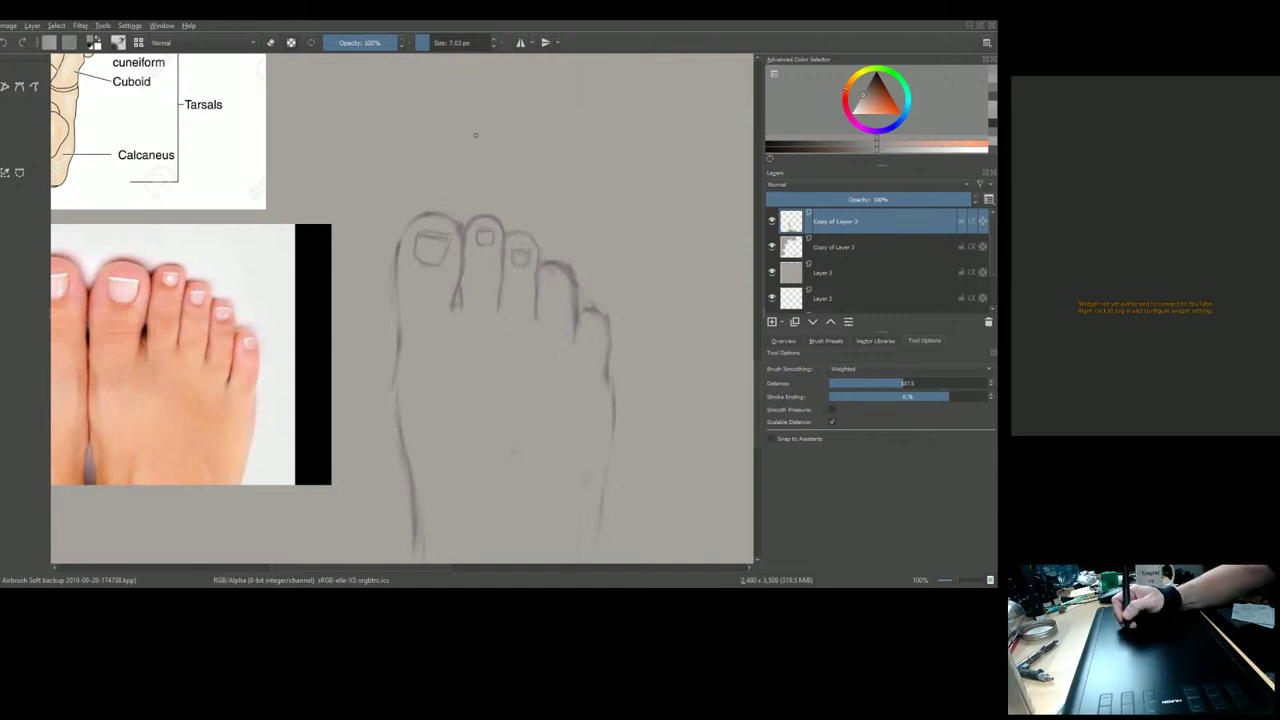
Erase the fourth toe's outline and redraw its rounded tip and upper outer side
{"action": "left_click", "coordinate": [269, 41]}
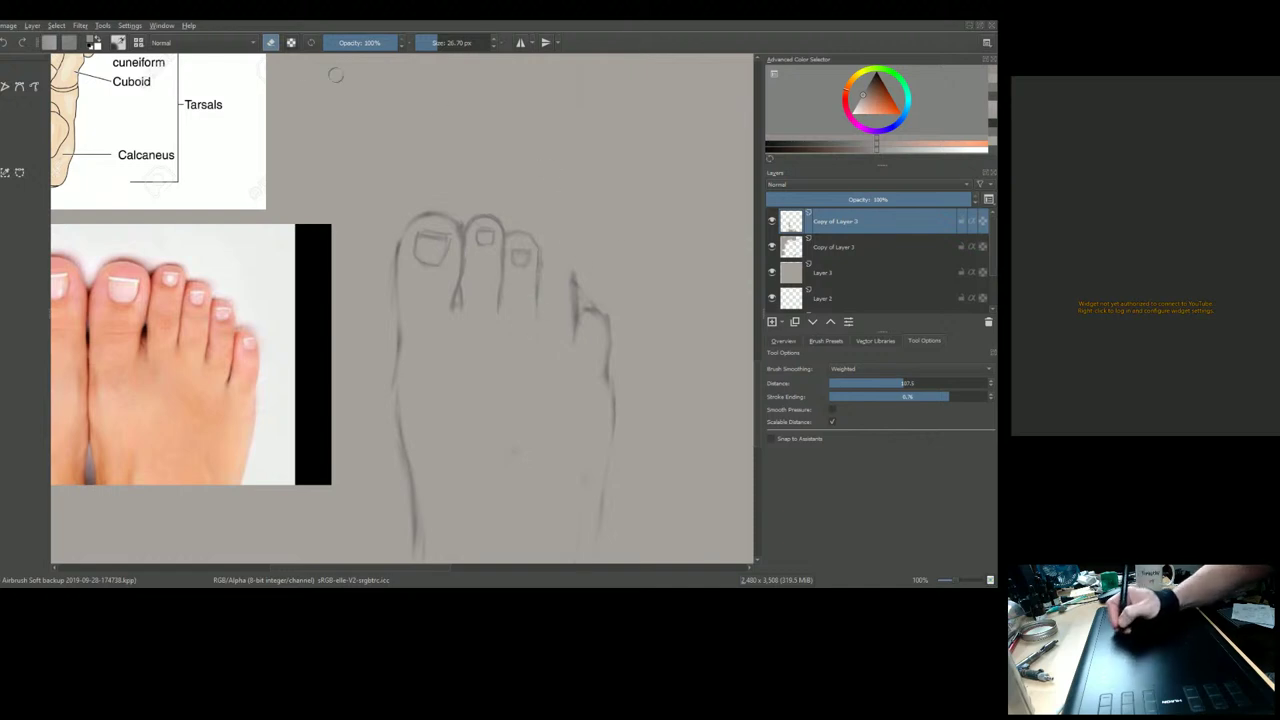
{"action": "key", "text": "e"}
{"action": "left_click_drag", "start_coordinate": [620, 240], "coordinate": [548, 258]}
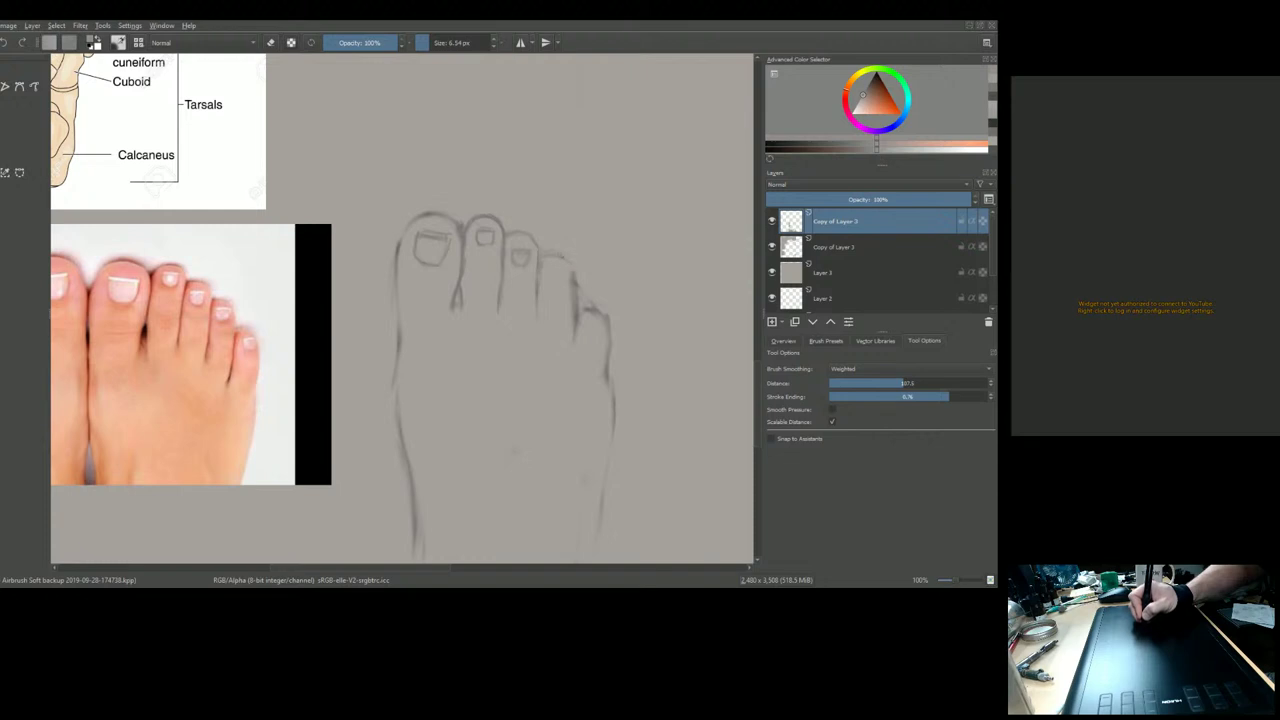
{"action": "left_click_drag", "start_coordinate": [537, 262], "coordinate": [569, 257]}
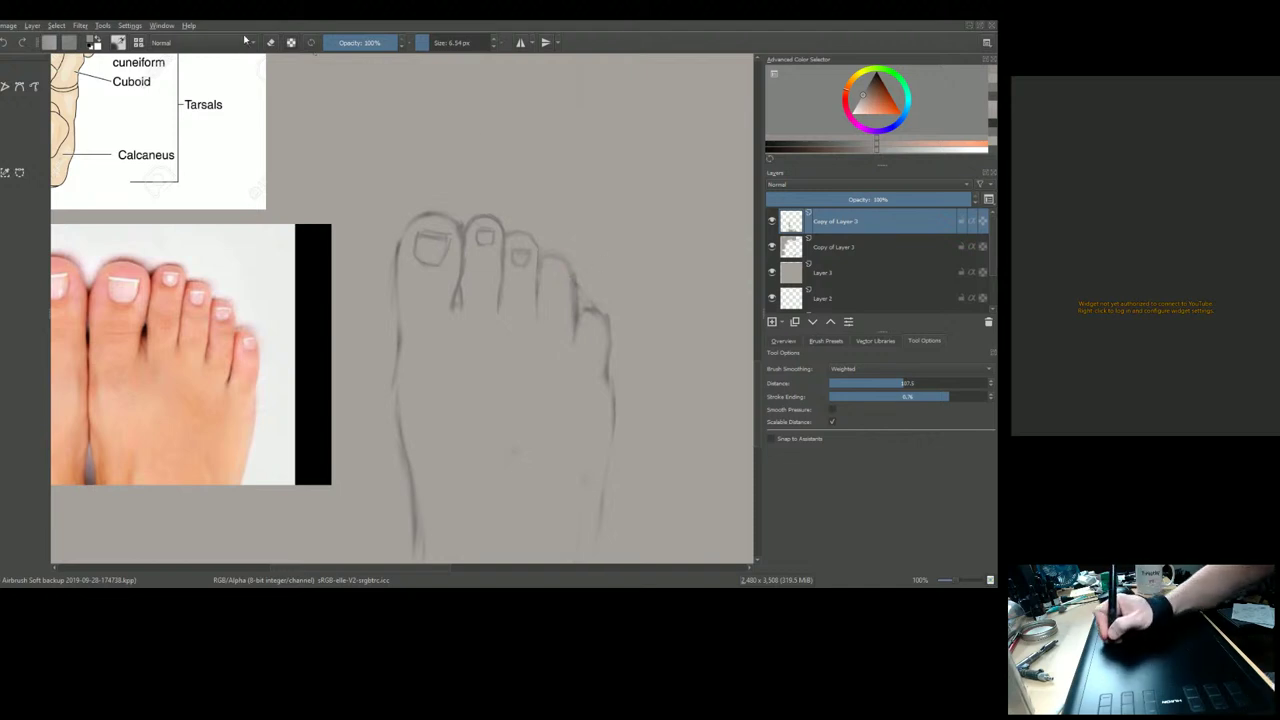
Erase the fourth toe's outer side and redraw it with a thinner brush as one clean line running down beside the little toe
{"action": "left_click_drag", "start_coordinate": [614, 240], "coordinate": [640, 241]}
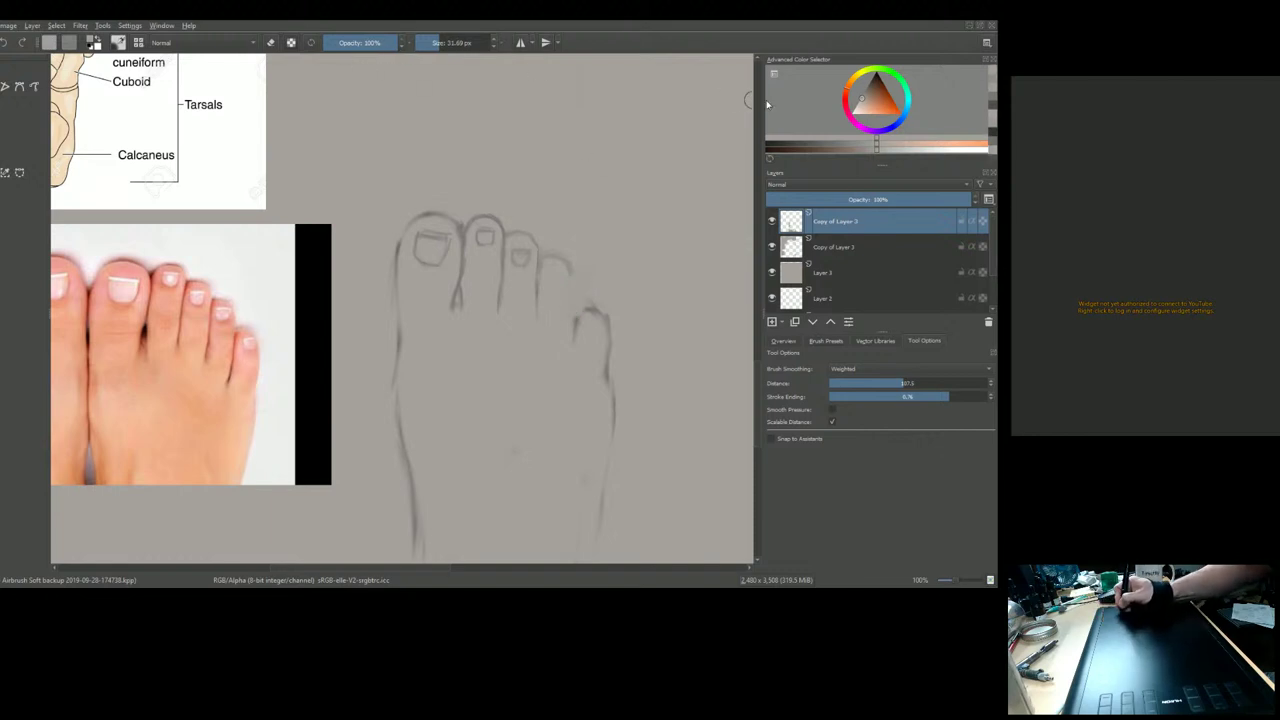
{"action": "key", "text": "bracketleft"}
{"action": "key", "text": "bracketleft"}
{"action": "key", "text": "bracketleft"}
{"action": "key", "text": "bracketleft"}
{"action": "key", "text": "bracketleft"}
{"action": "key", "text": "bracketleft"}
{"action": "key", "text": "bracketleft"}
{"action": "key", "text": "bracketleft"}
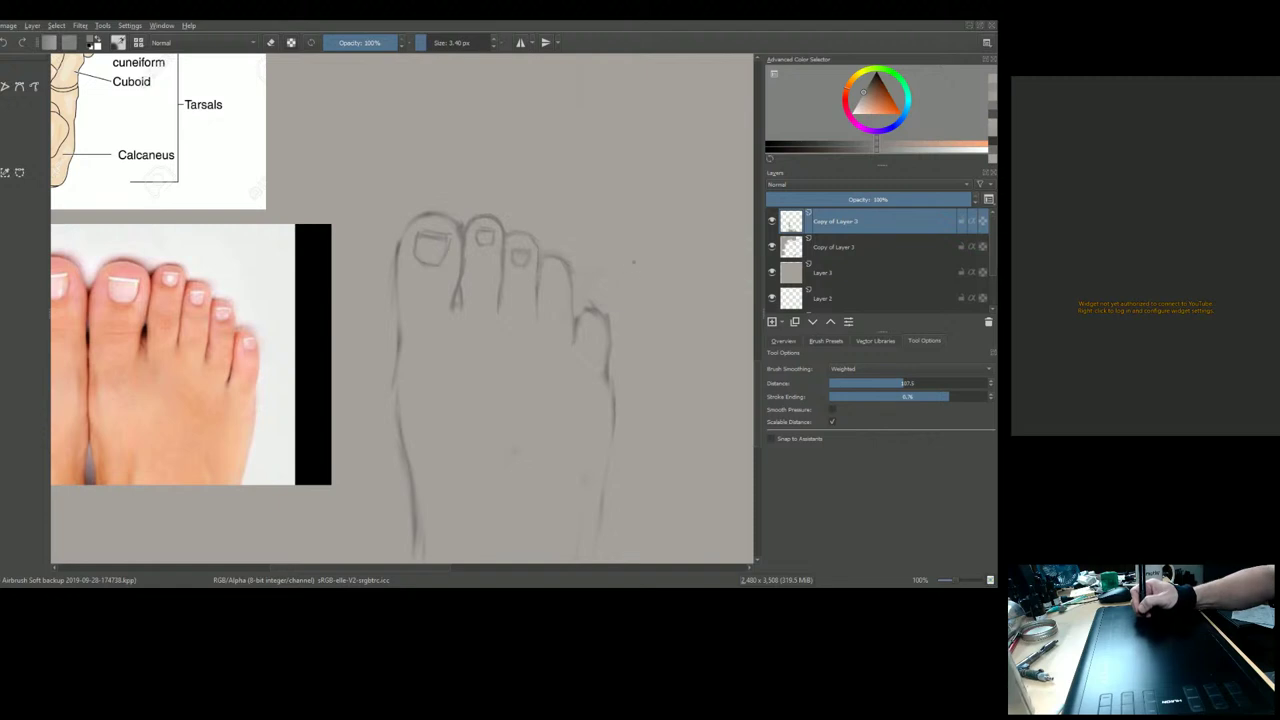
Erase the little toe's outline down to the forefoot's outer edge
{"action": "key", "text": "e"}
{"action": "mouse_move", "coordinate": [600, 285]}
{"action": "left_mouse_down"}
{"action": "mouse_move", "coordinate": [589, 323]}
{"action": "mouse_move", "coordinate": [583, 313]}
{"action": "mouse_move", "coordinate": [606, 328]}
{"action": "mouse_move", "coordinate": [605, 349]}
{"action": "mouse_move", "coordinate": [591, 329]}
{"action": "mouse_move", "coordinate": [587, 349]}
{"action": "left_mouse_up"}
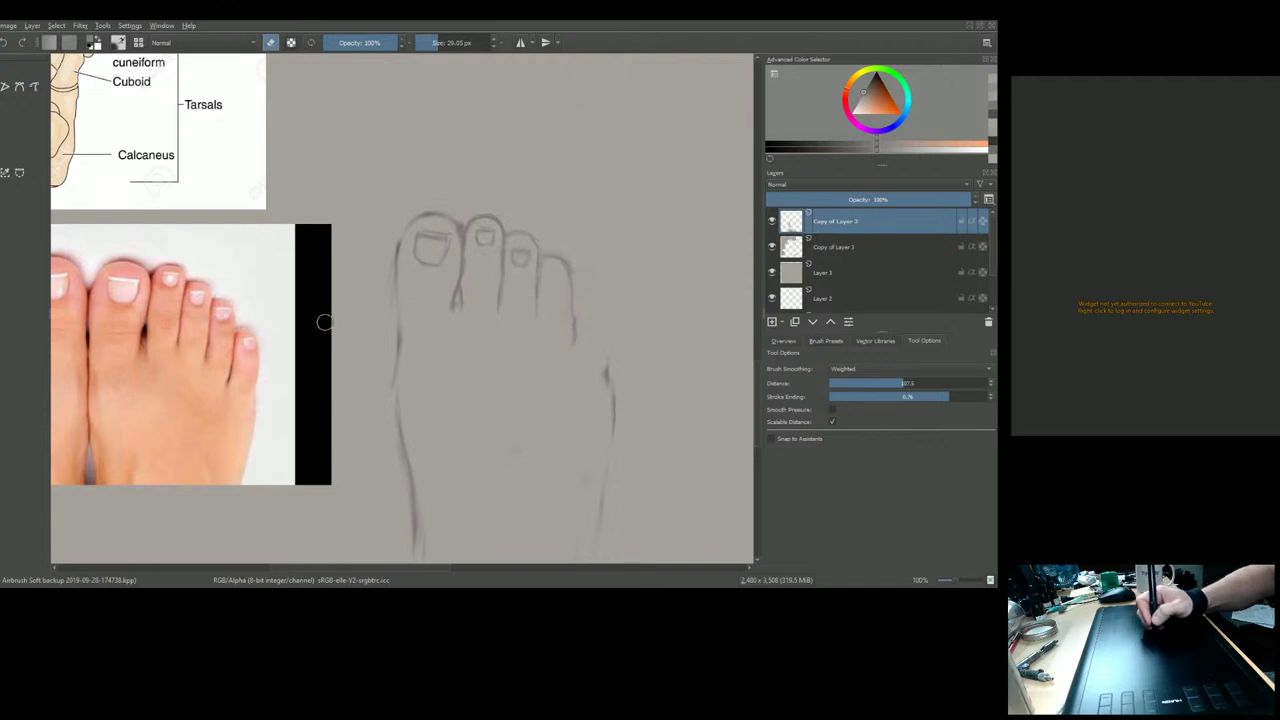
{"action": "left_click", "coordinate": [271, 42]}
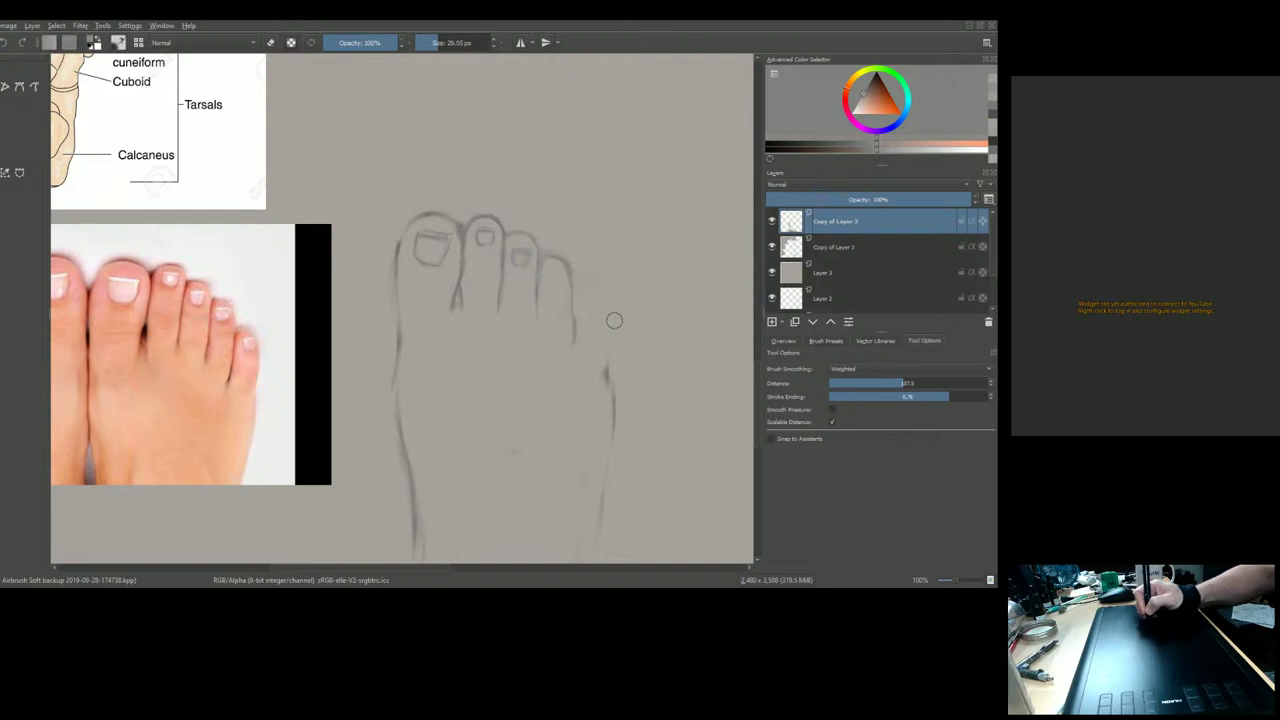
Sketch a nail on the fourth toe with a 5.55 px brush, and redraw the little toe with a rounded tip and small nail
{"action": "key", "text": "bracketleft"}
{"action": "key", "text": "bracketleft"}
{"action": "key", "text": "bracketleft"}
{"action": "key", "text": "bracketleft"}
{"action": "key", "text": "bracketleft"}
{"action": "key", "text": "bracketleft"}
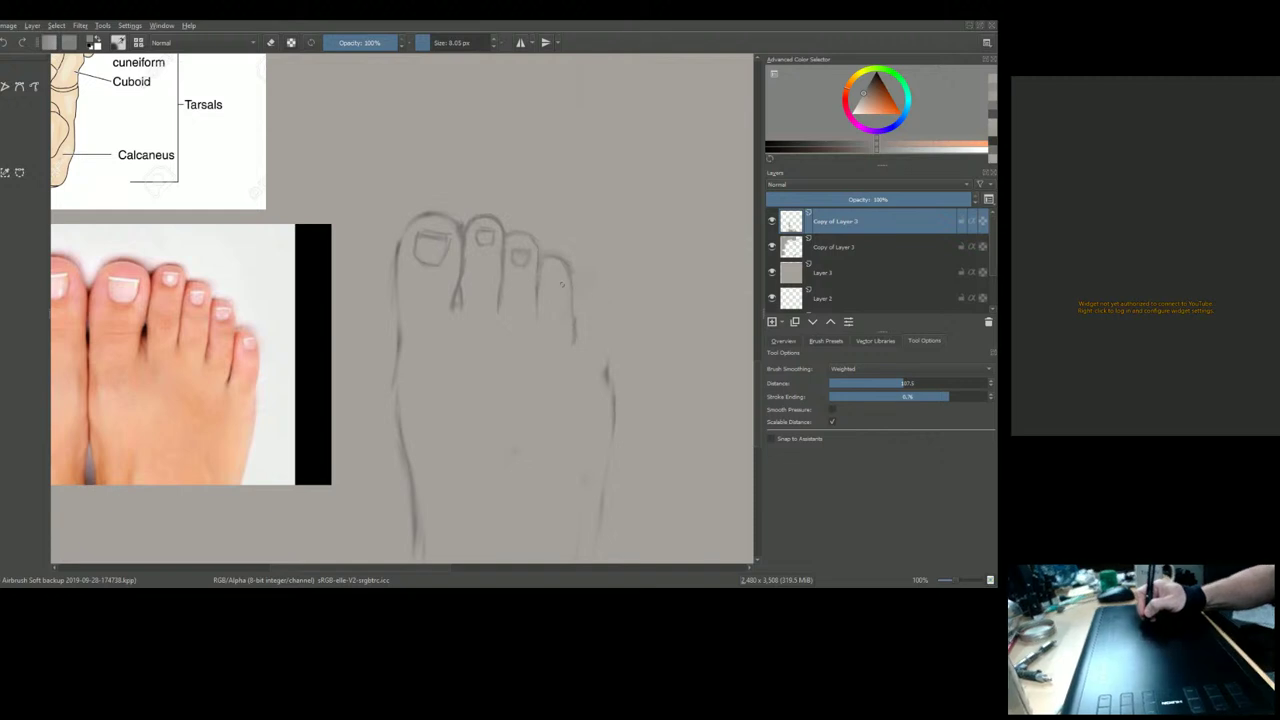
{"action": "key", "text": "bracketleft"}
{"action": "key", "text": "bracketleft"}
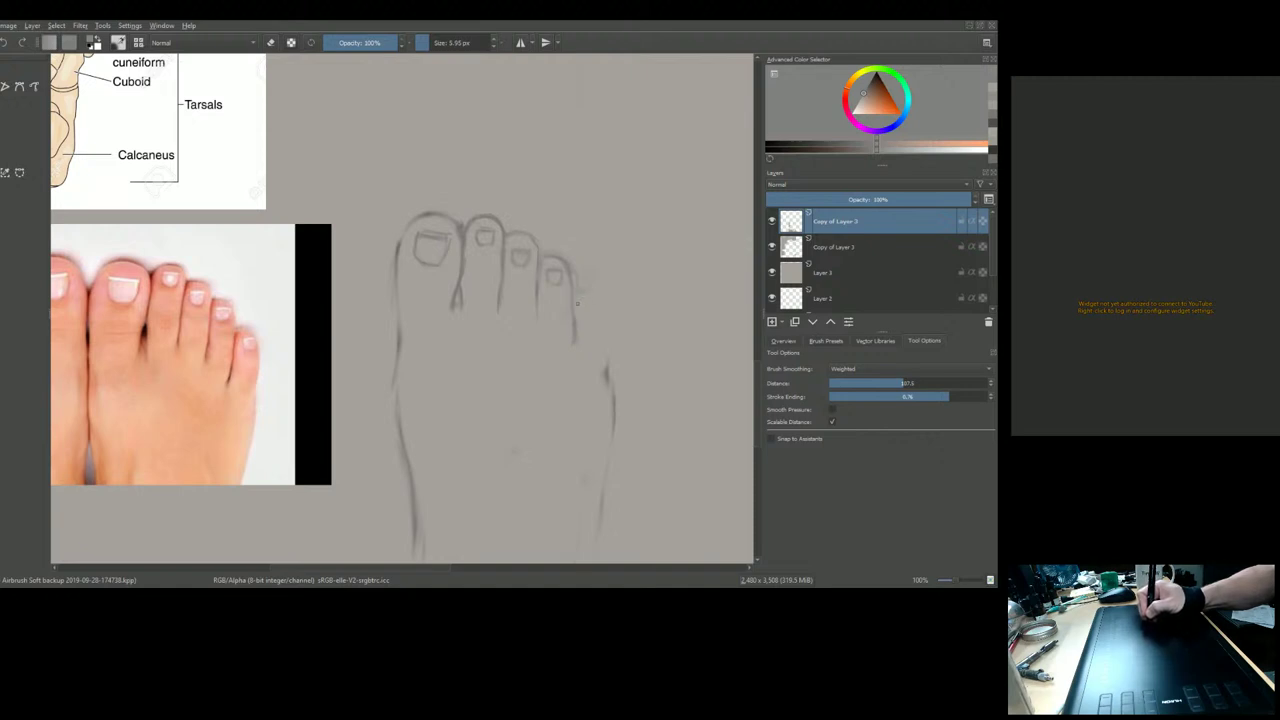
{"action": "left_click_drag", "start_coordinate": [580, 297], "coordinate": [593, 295]}
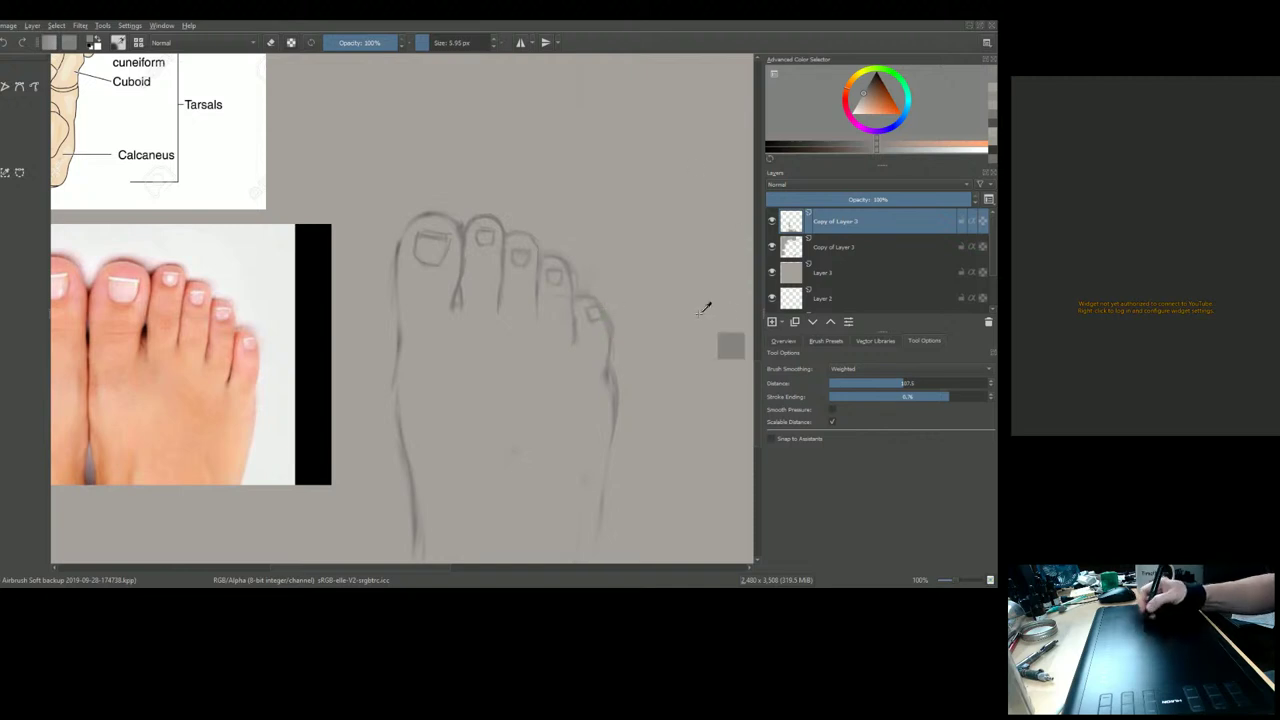
Enlarge the eraser to 22.41 px and lighten the heavy lines between the outer toes and at the little toe's base
{"action": "left_click", "coordinate": [270, 42]}
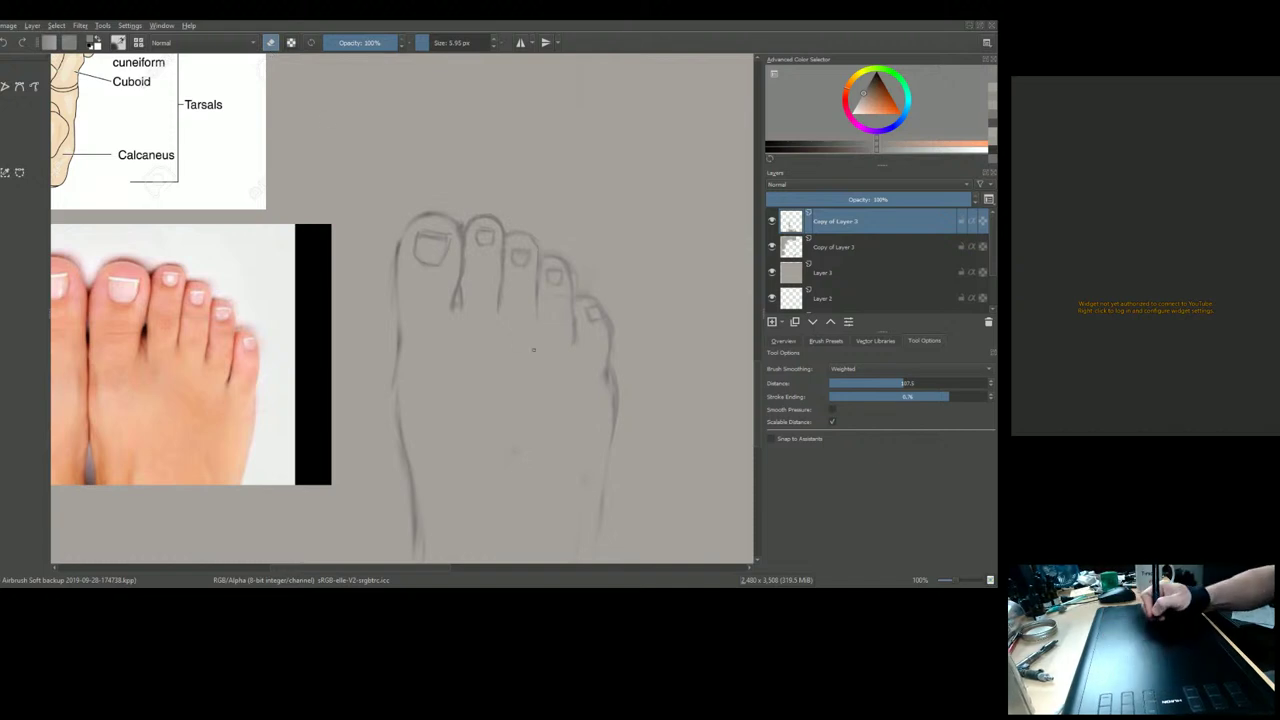
{"action": "key", "text": "bracketright"}
{"action": "key", "text": "bracketright"}
{"action": "key", "text": "bracketright"}
{"action": "key", "text": "bracketright"}
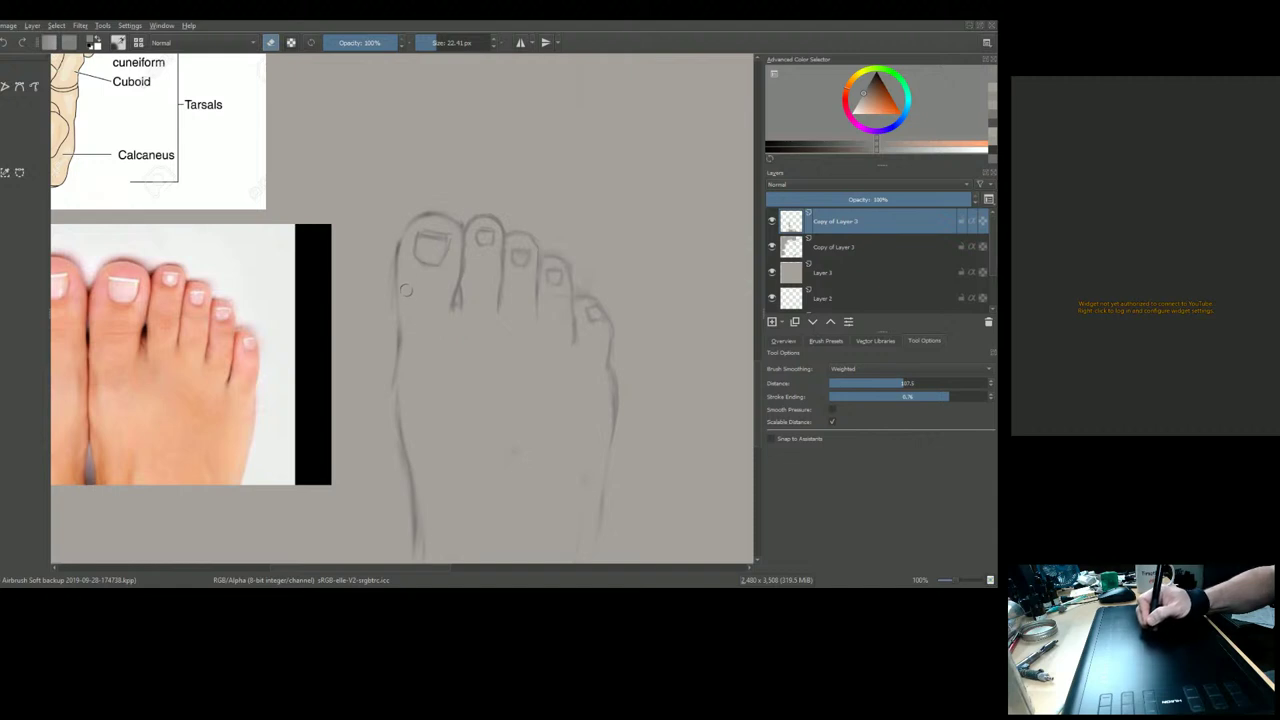
Compare the front-view toe sketch with the foot photo and the labelled foot bone diagram
{"action": "left_click_drag", "start_coordinate": [646, 360], "coordinate": [654, 246]}
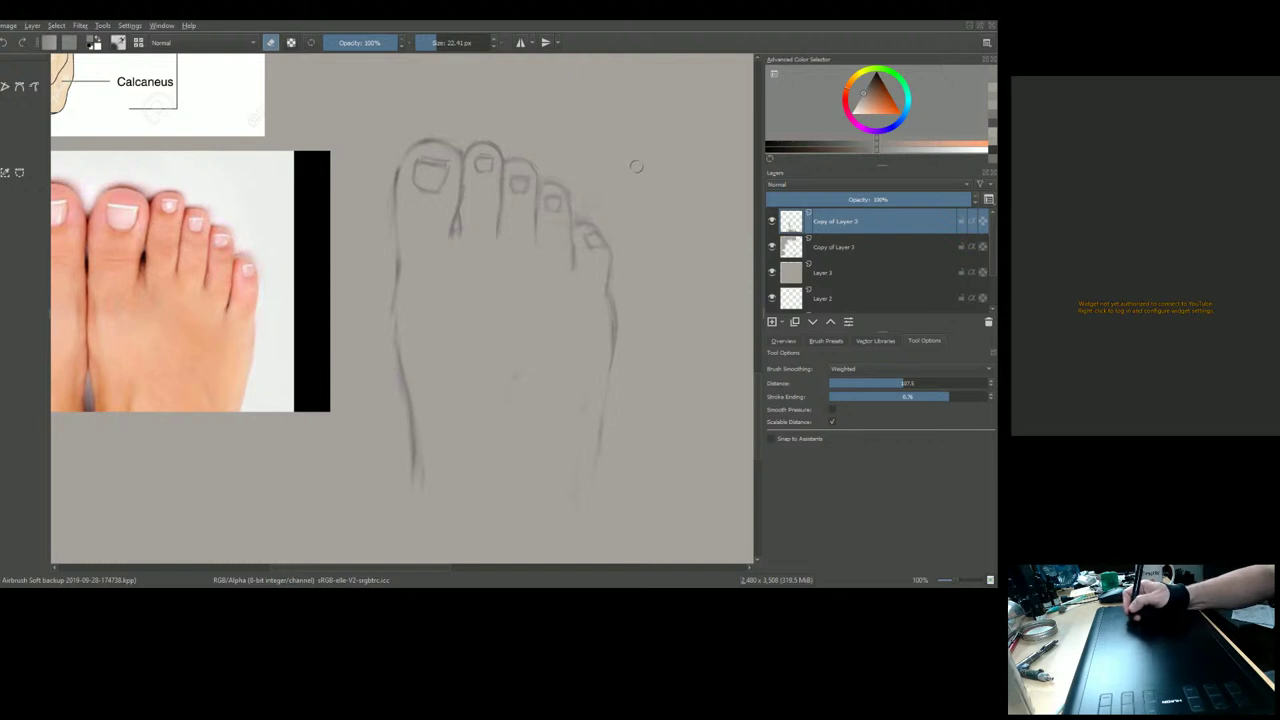
{"action": "left_click_drag", "start_coordinate": [629, 143], "coordinate": [623, 560]}
{"action": "mouse_move", "coordinate": [574, 283]}
{"action": "left_mouse_down"}
{"action": "mouse_move", "coordinate": [577, 537]}
{"action": "mouse_move", "coordinate": [697, 511]}
{"action": "mouse_move", "coordinate": [583, 440]}
{"action": "mouse_move", "coordinate": [536, 93]}
{"action": "left_mouse_up"}
{"action": "left_click_drag", "start_coordinate": [522, 294], "coordinate": [529, 94]}
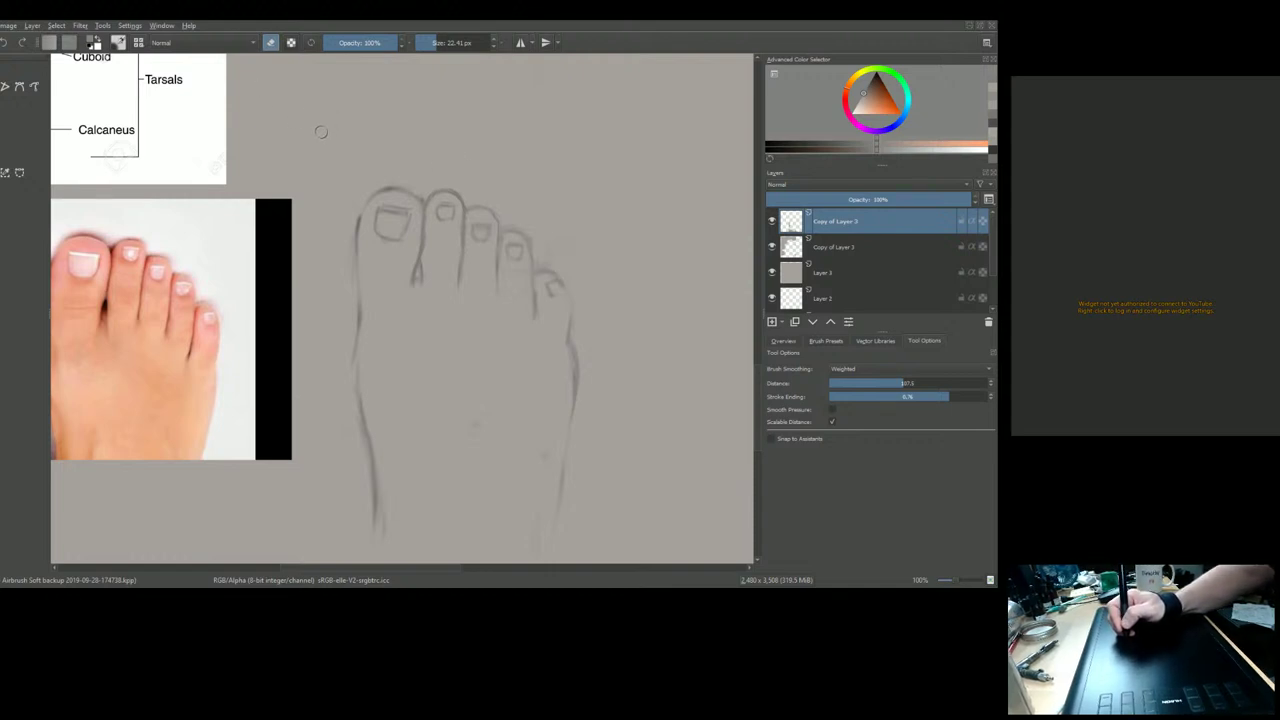
{"action": "left_click_drag", "start_coordinate": [337, 129], "coordinate": [587, 364]}
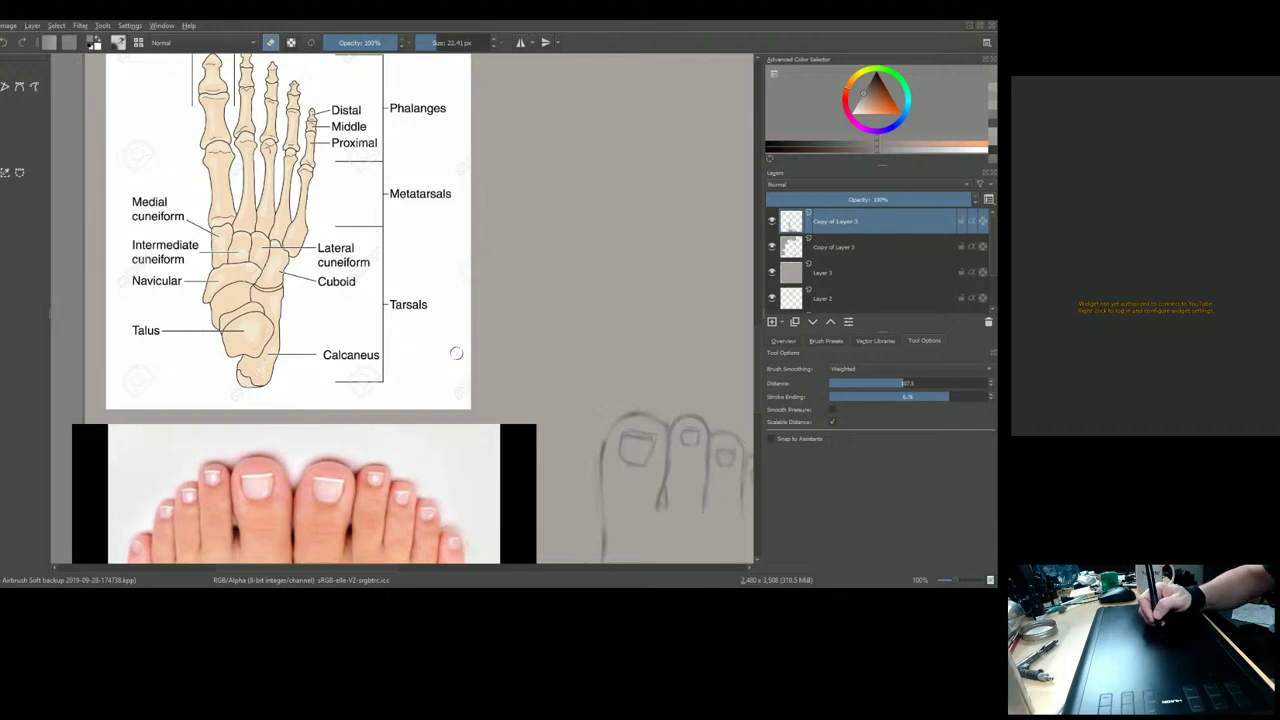
{"action": "left_click_drag", "start_coordinate": [503, 351], "coordinate": [481, 91]}
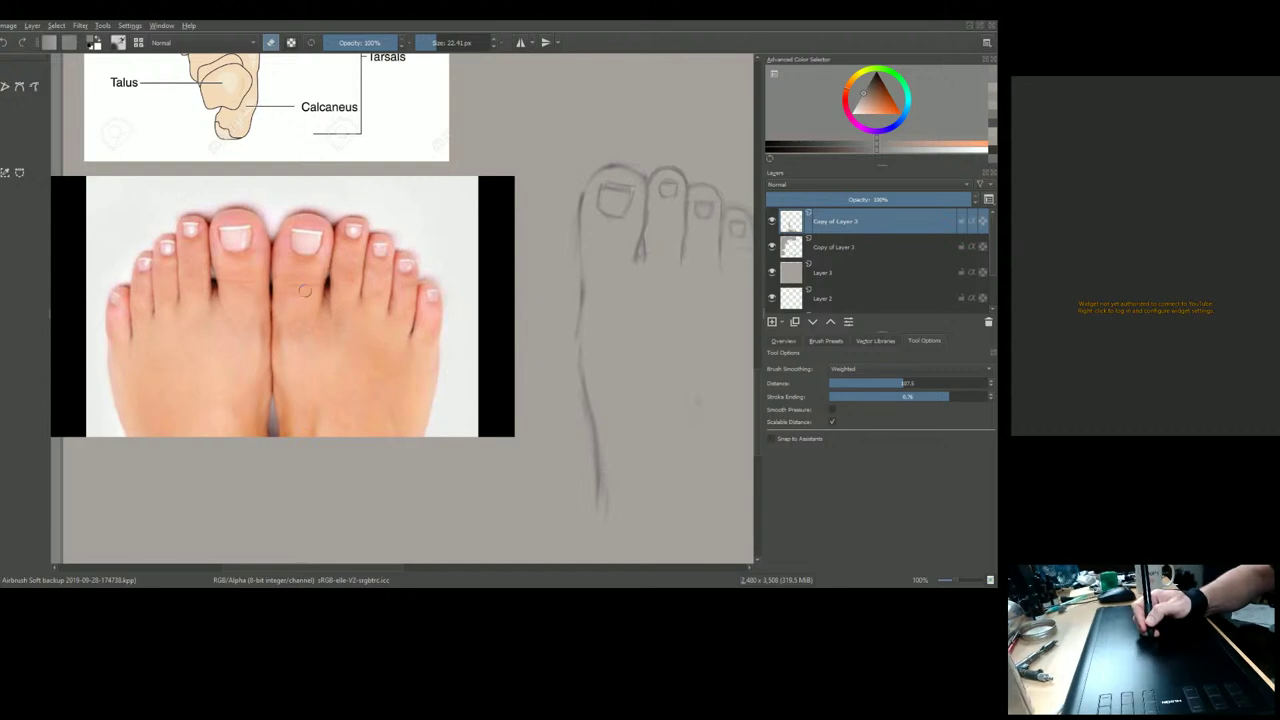
{"action": "left_click_drag", "start_coordinate": [463, 107], "coordinate": [479, 430]}
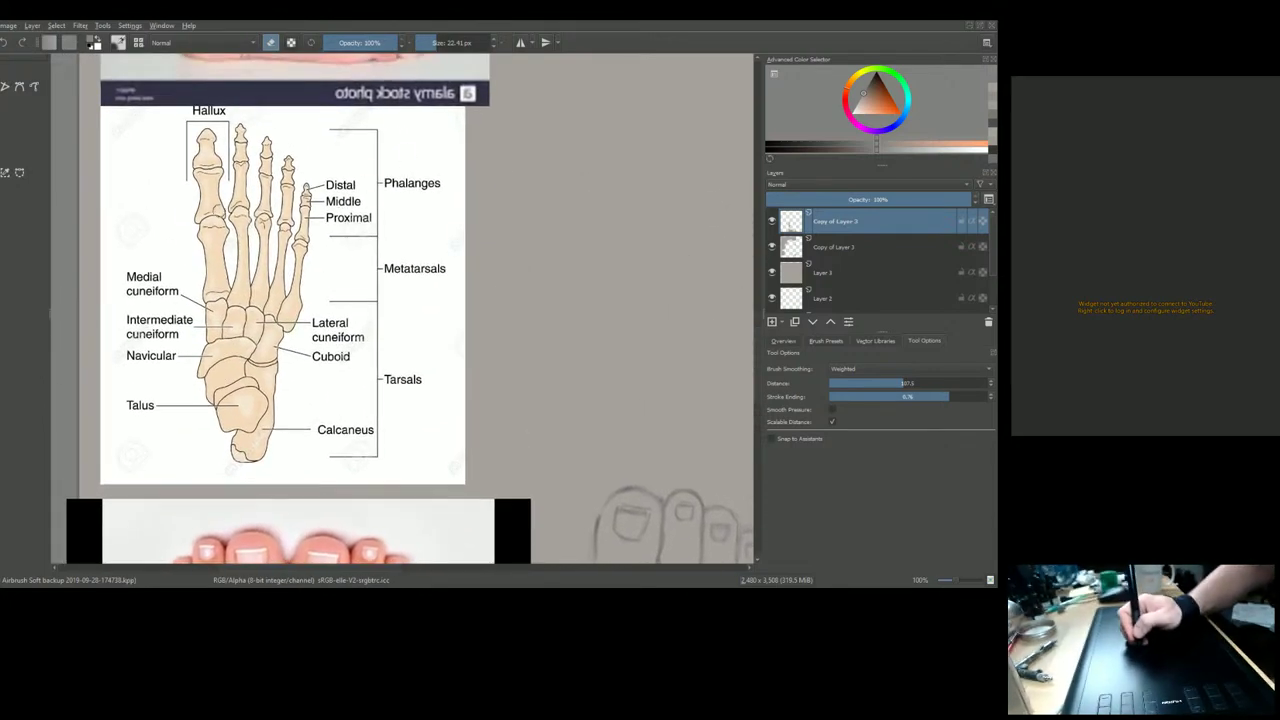
{"action": "left_click_drag", "start_coordinate": [540, 314], "coordinate": [549, 95]}
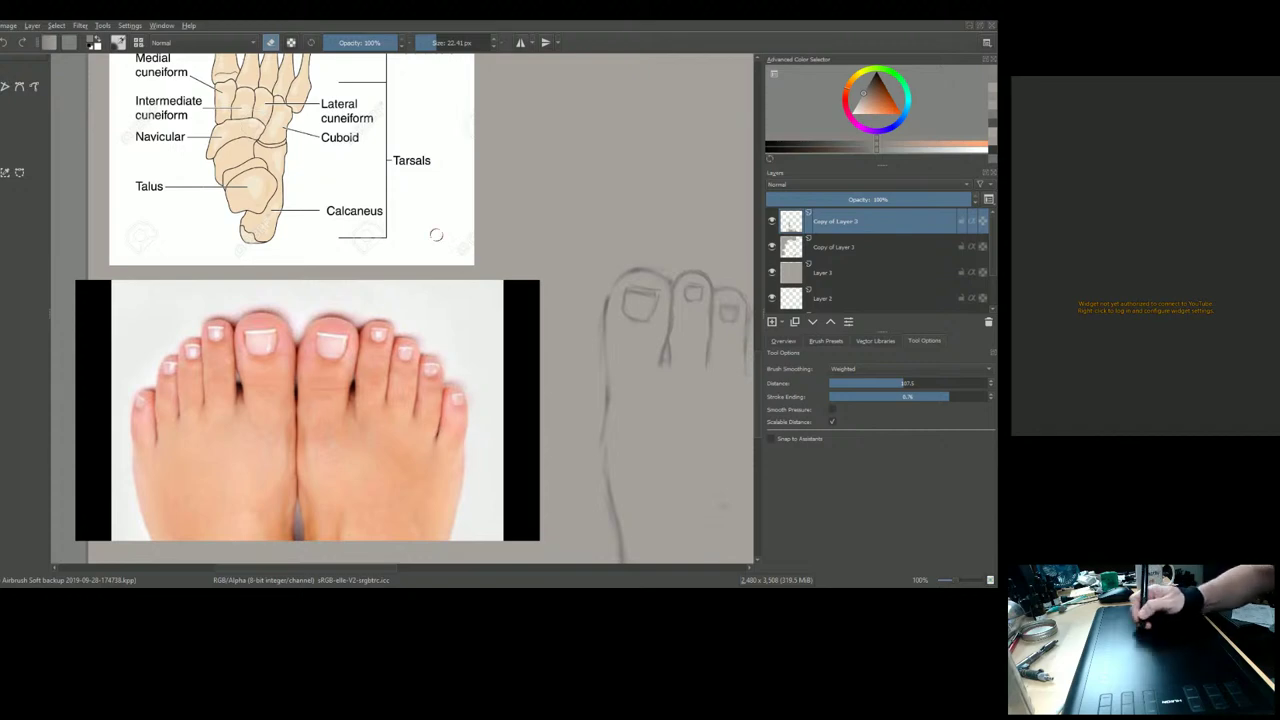
Sketch the two near-vertical sides of a lower leg beside the side-view references, using a 16.19 px brush
{"action": "mouse_move", "coordinate": [419, 190]}
{"action": "left_mouse_down"}
{"action": "mouse_move", "coordinate": [453, 203]}
{"action": "mouse_move", "coordinate": [426, 414]}
{"action": "left_mouse_up"}
{"action": "mouse_move", "coordinate": [444, 155]}
{"action": "left_mouse_down"}
{"action": "mouse_move", "coordinate": [446, 289]}
{"action": "mouse_move", "coordinate": [340, 400]}
{"action": "mouse_move", "coordinate": [420, 534]}
{"action": "left_mouse_up"}
{"action": "left_click_drag", "start_coordinate": [437, 320], "coordinate": [437, 420]}
{"action": "left_click_drag", "start_coordinate": [449, 175], "coordinate": [449, 303]}
{"action": "left_click_drag", "start_coordinate": [495, 105], "coordinate": [500, 315]}
{"action": "mouse_move", "coordinate": [538, 176]}
{"action": "left_mouse_down"}
{"action": "mouse_move", "coordinate": [534, 343]}
{"action": "mouse_move", "coordinate": [520, 366]}
{"action": "mouse_move", "coordinate": [543, 323]}
{"action": "mouse_move", "coordinate": [479, 284]}
{"action": "left_mouse_up"}
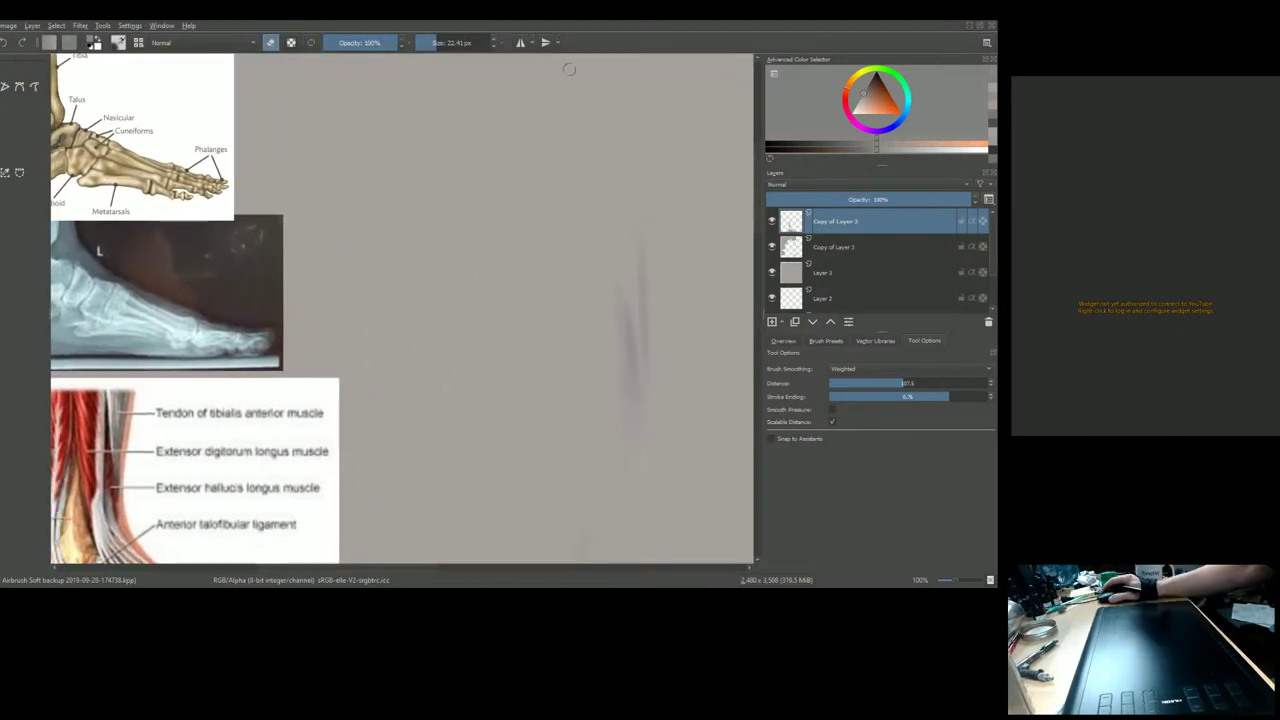
{"action": "scroll", "coordinate": [443, 207], "scroll_direction": "down", "scroll_amount": 1}
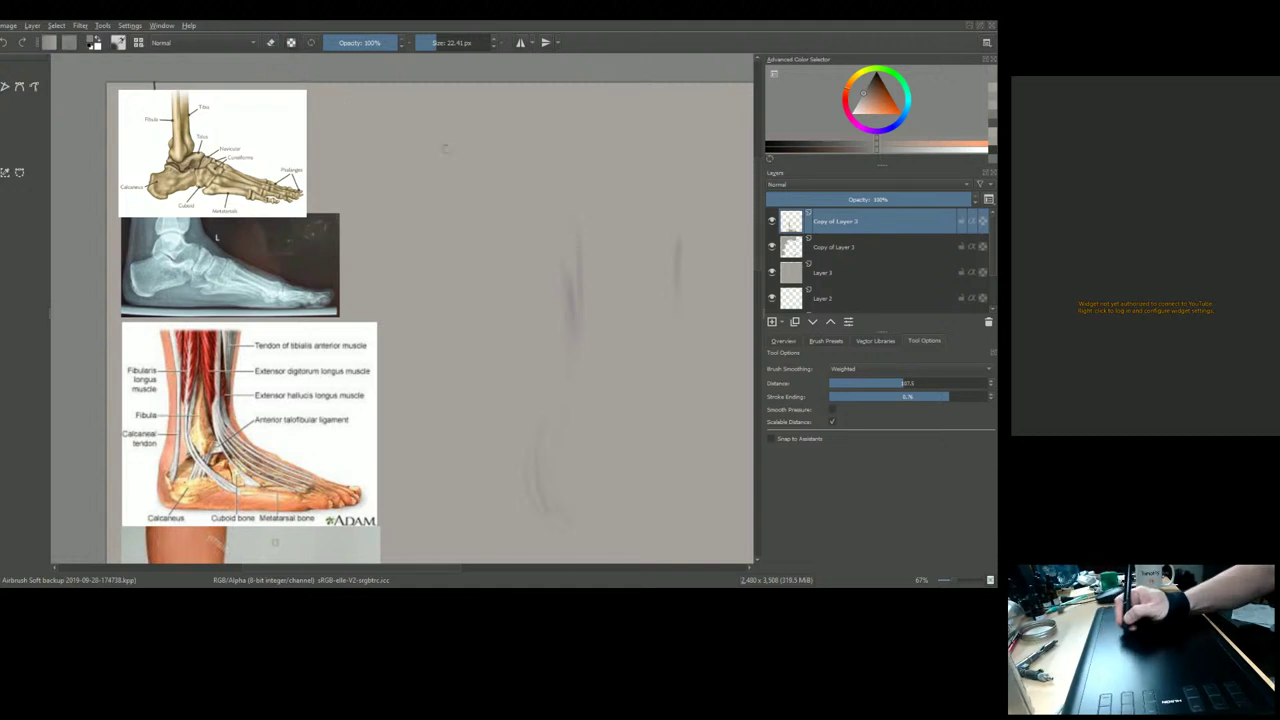
{"action": "key", "text": "bracketleft"}
{"action": "key", "text": "bracketleft"}
{"action": "key", "text": "bracketleft"}
{"action": "left_click_drag", "start_coordinate": [495, 102], "coordinate": [490, 195]}
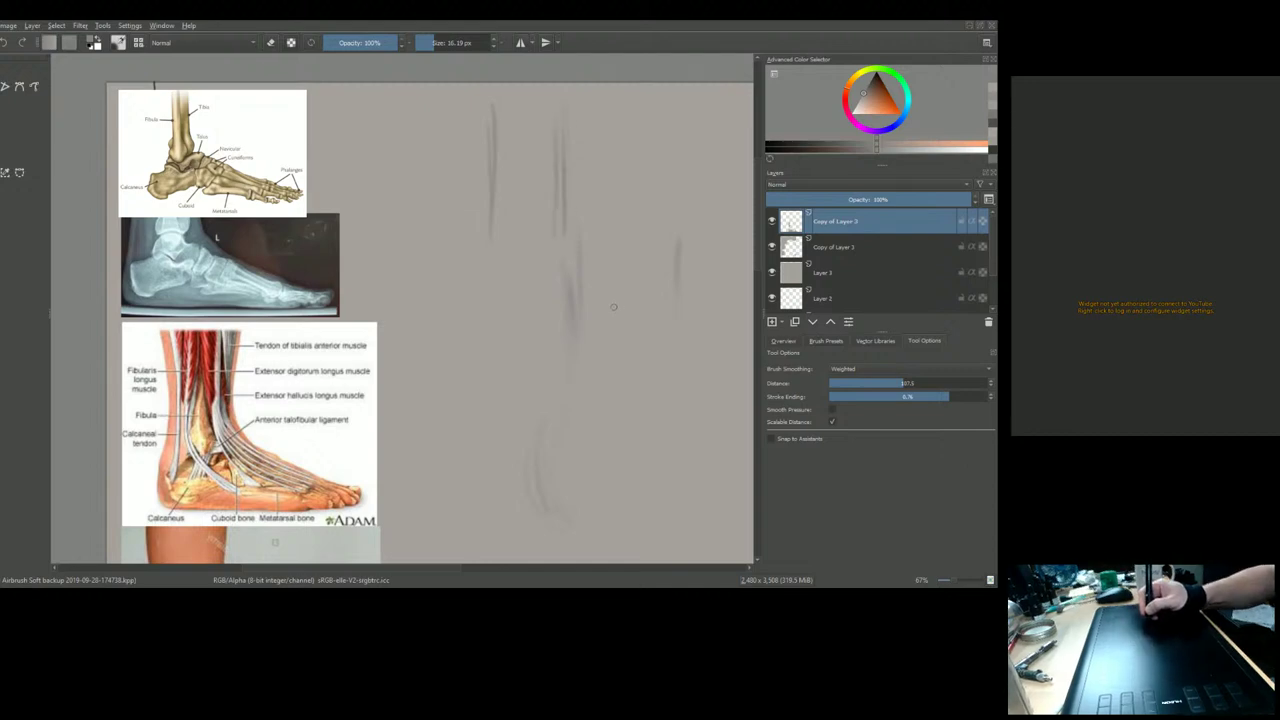
Sketch the side view's angular heel outline below the leg and add short strokes marking the front of the ankle
{"action": "left_click_drag", "start_coordinate": [606, 306], "coordinate": [556, 310]}
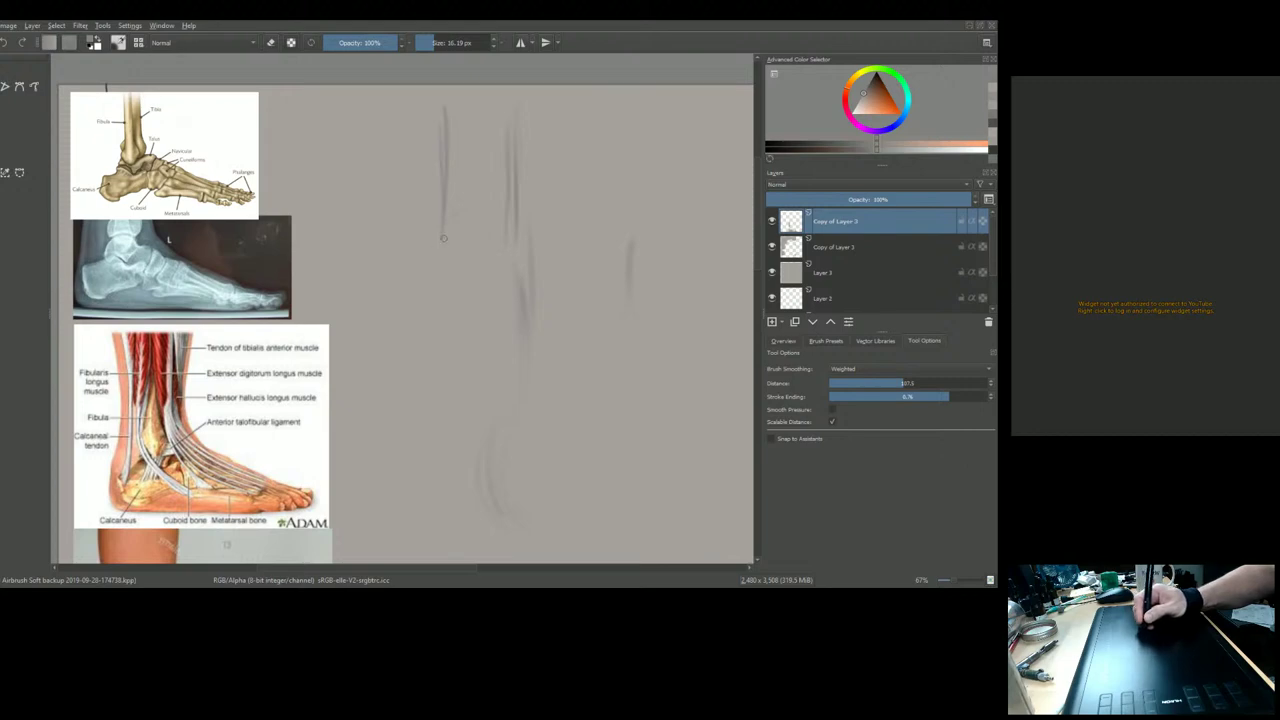
{"action": "mouse_move", "coordinate": [414, 276]}
{"action": "left_mouse_down"}
{"action": "mouse_move", "coordinate": [447, 222]}
{"action": "mouse_move", "coordinate": [436, 240]}
{"action": "left_mouse_up"}
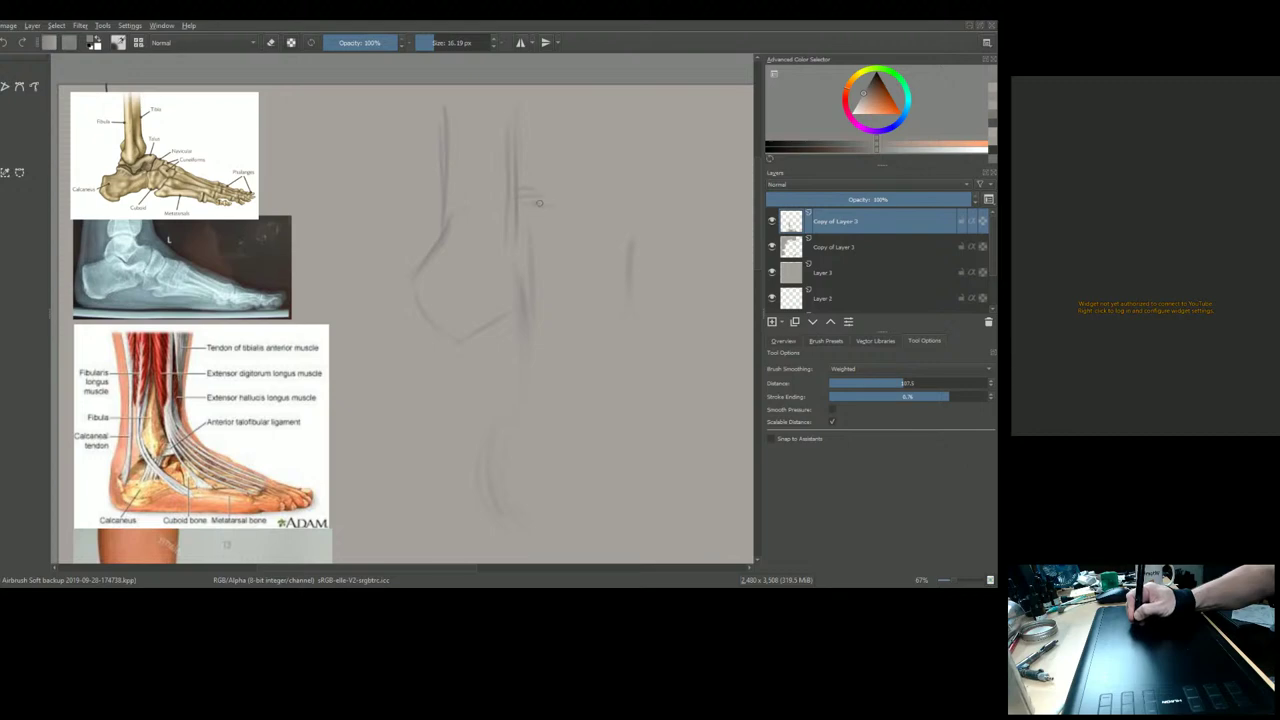
{"action": "left_click_drag", "start_coordinate": [527, 213], "coordinate": [556, 205]}
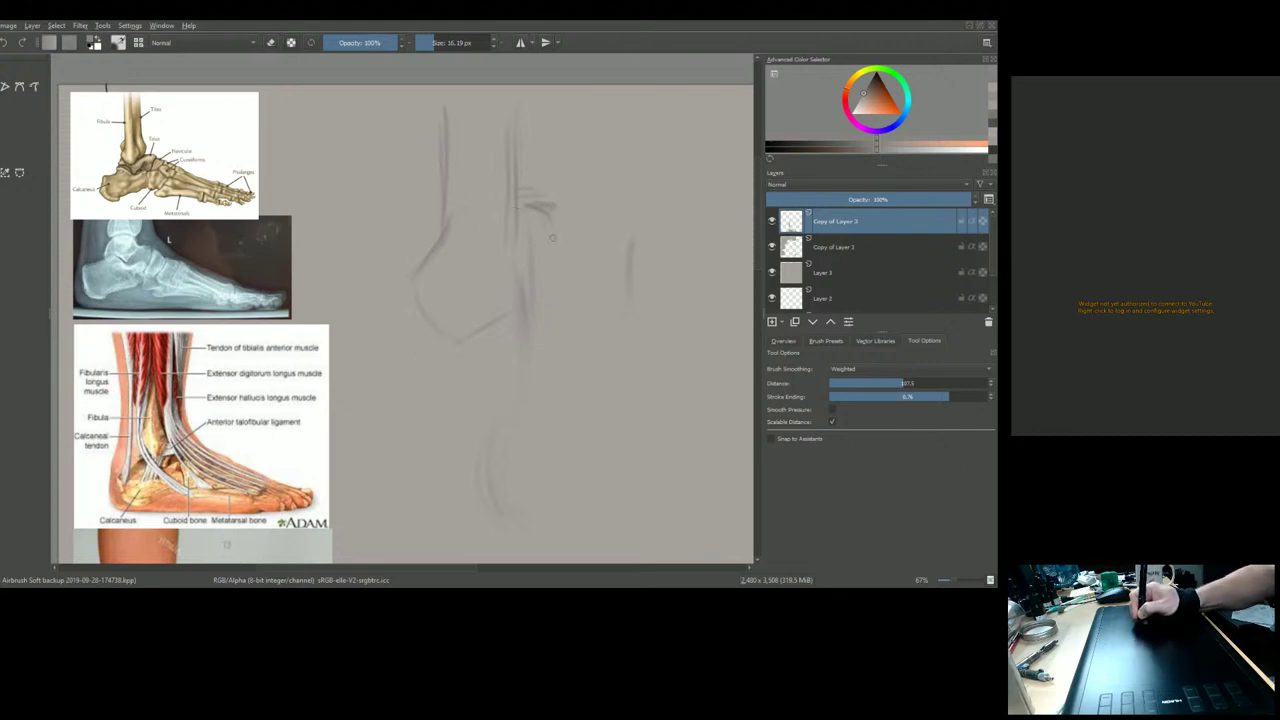
{"action": "left_click_drag", "start_coordinate": [540, 205], "coordinate": [556, 218]}
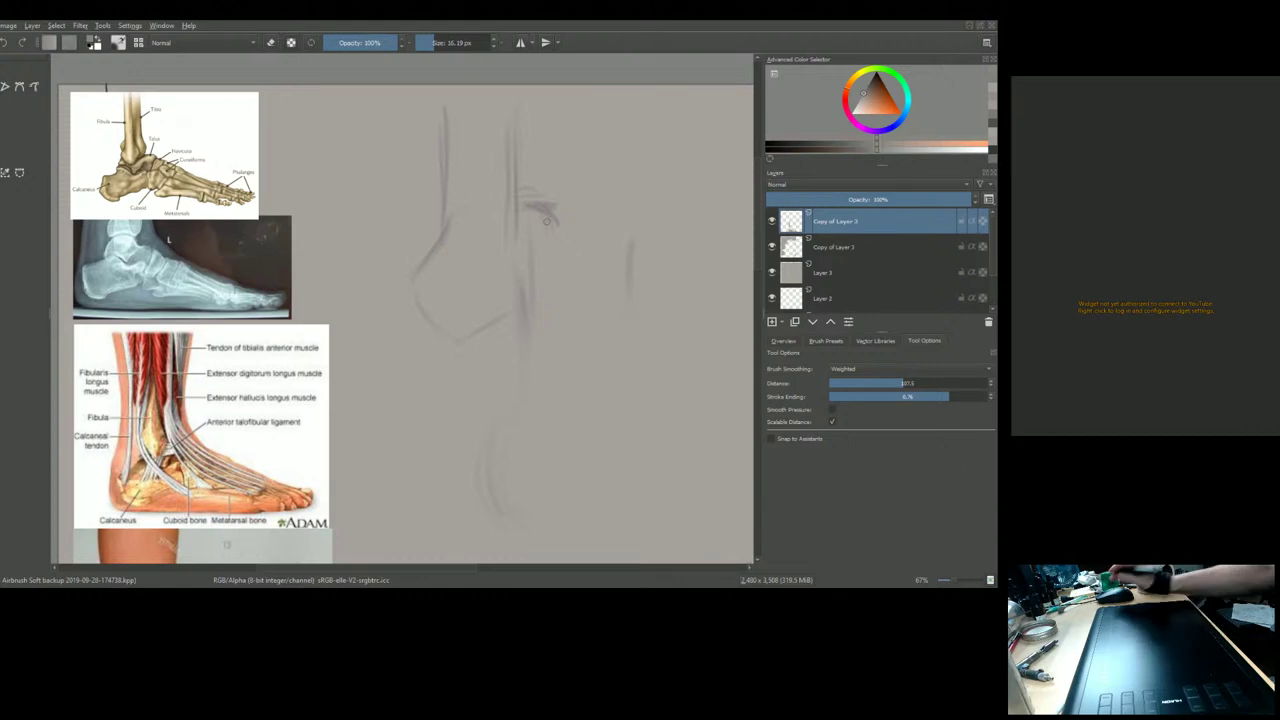
Block in the midfoot with a sloping instep, underside and angled front edge, and add a straight line rising from the ankle front
{"action": "key", "text": "minus"}
{"action": "left_click_drag", "start_coordinate": [651, 240], "coordinate": [561, 209]}
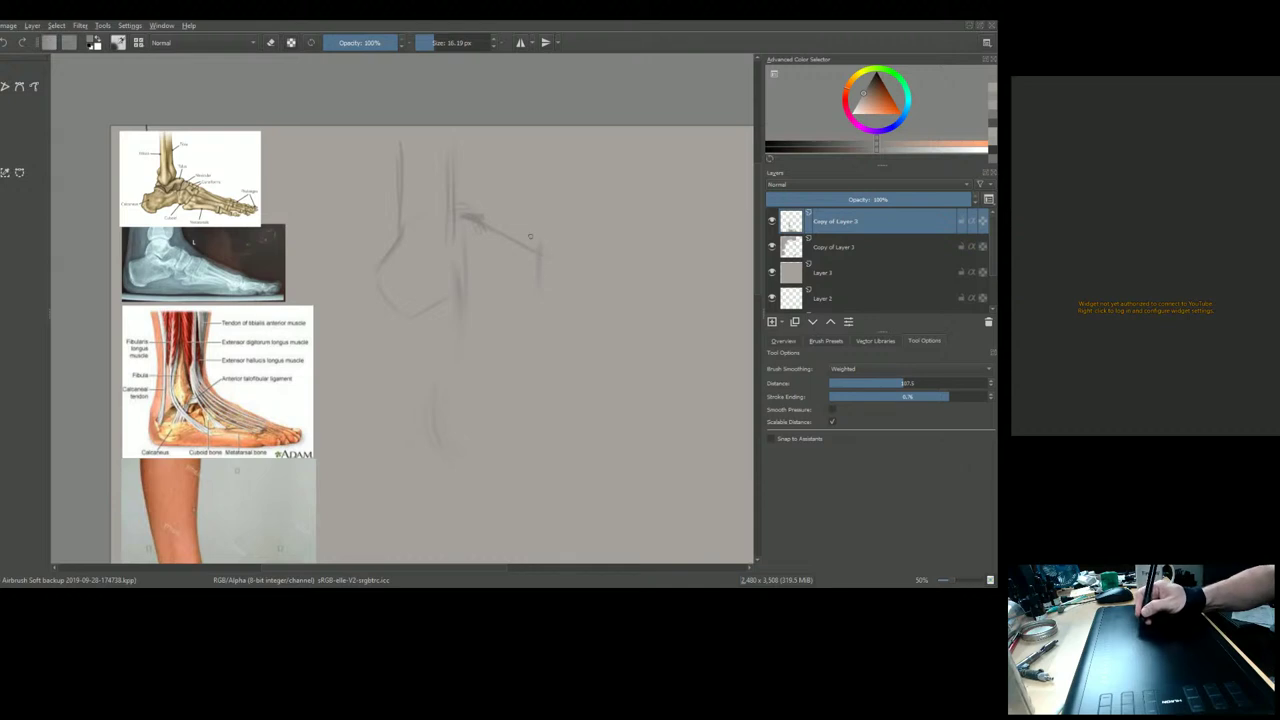
{"action": "left_click_drag", "start_coordinate": [520, 256], "coordinate": [502, 300]}
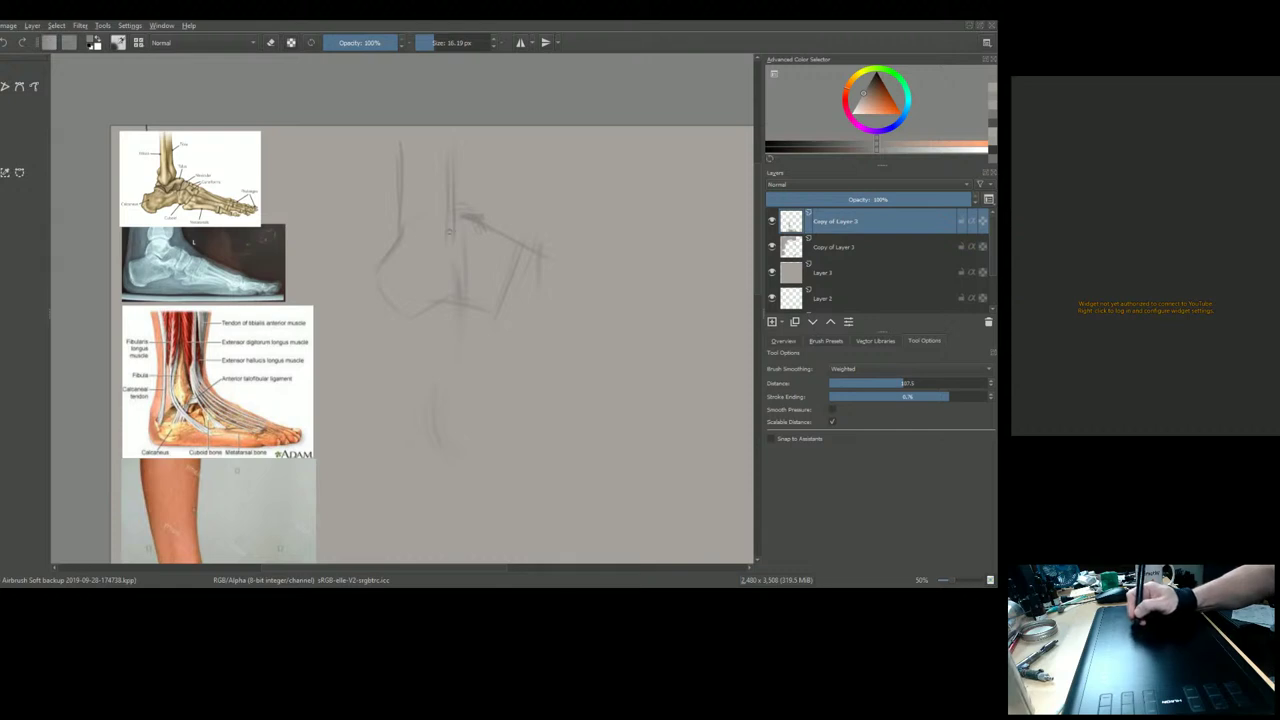
{"action": "key", "text": "v"}
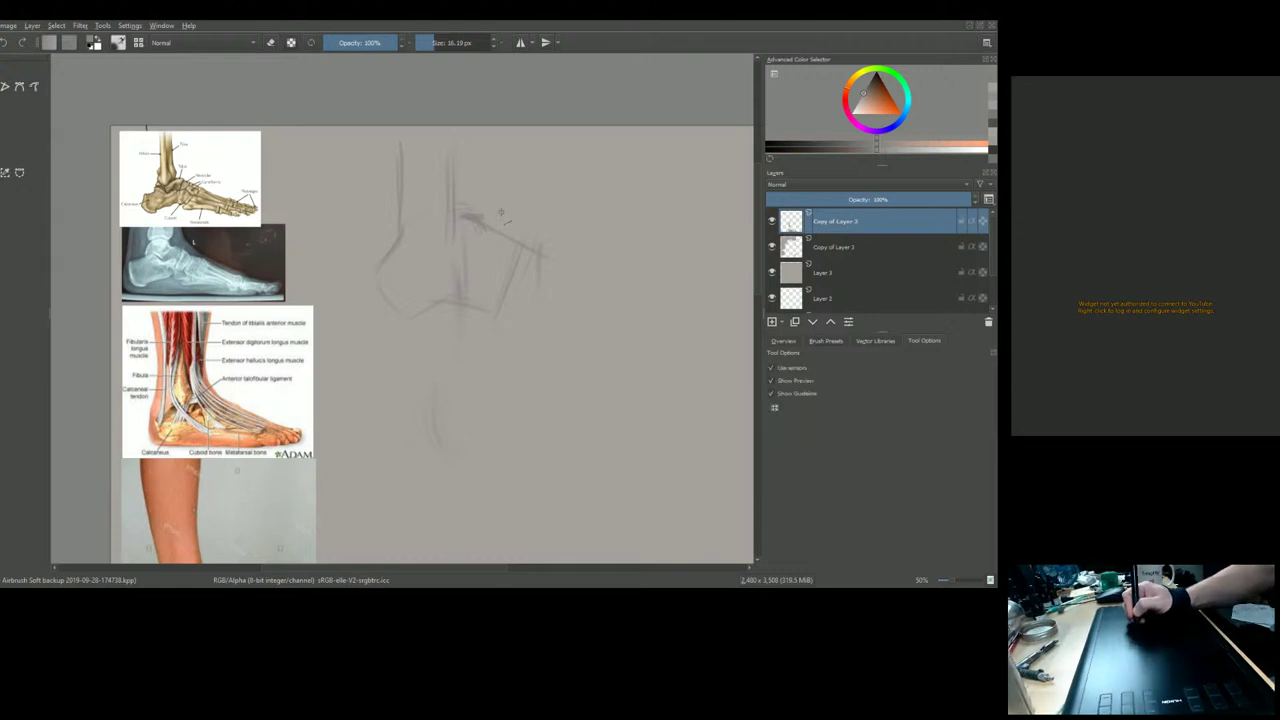
{"action": "left_click_drag", "start_coordinate": [480, 220], "coordinate": [545, 158]}
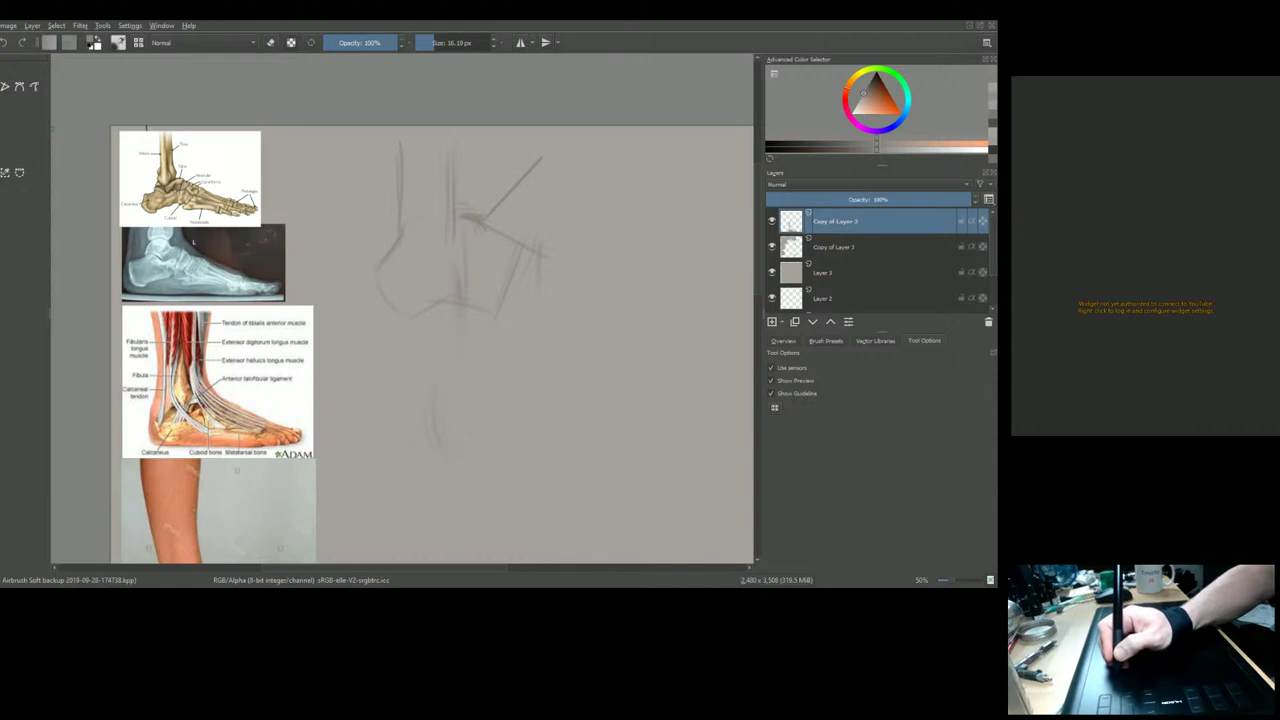
Extend the instep and sole lines forward with the brush and close them into a tapering forefoot block
{"action": "key", "text": "b"}
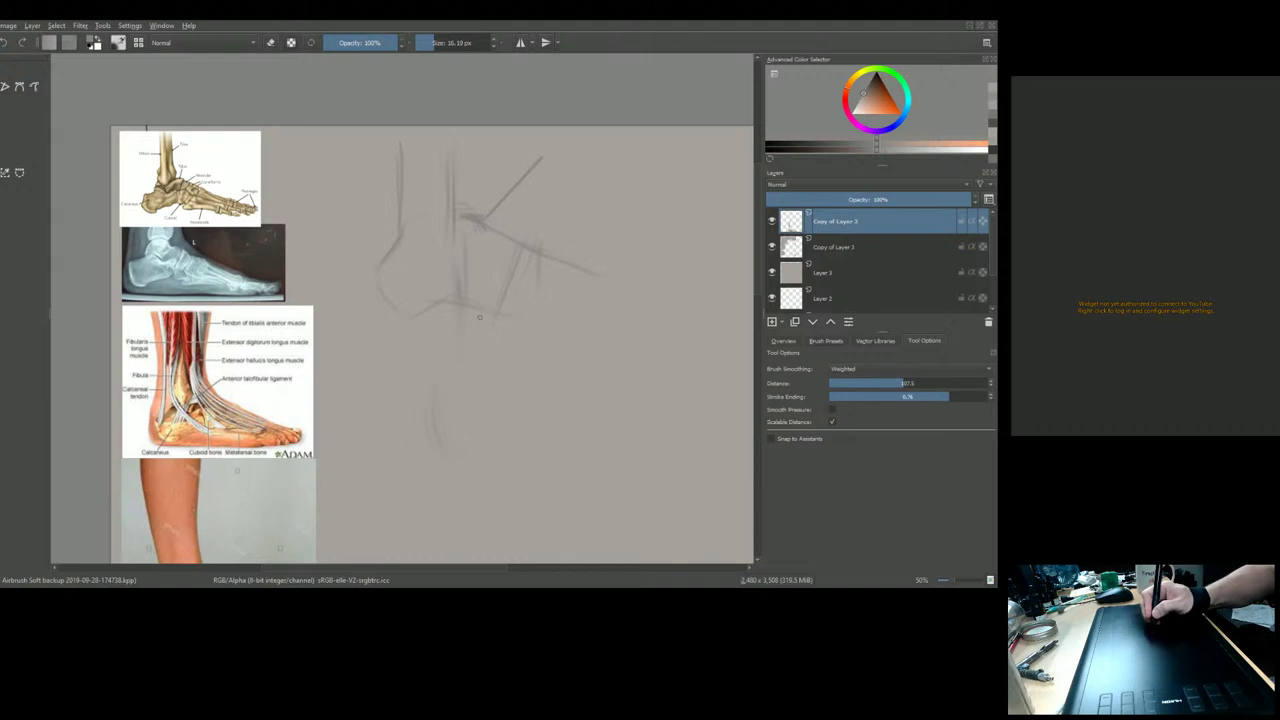
{"action": "left_click_drag", "start_coordinate": [500, 321], "coordinate": [582, 325]}
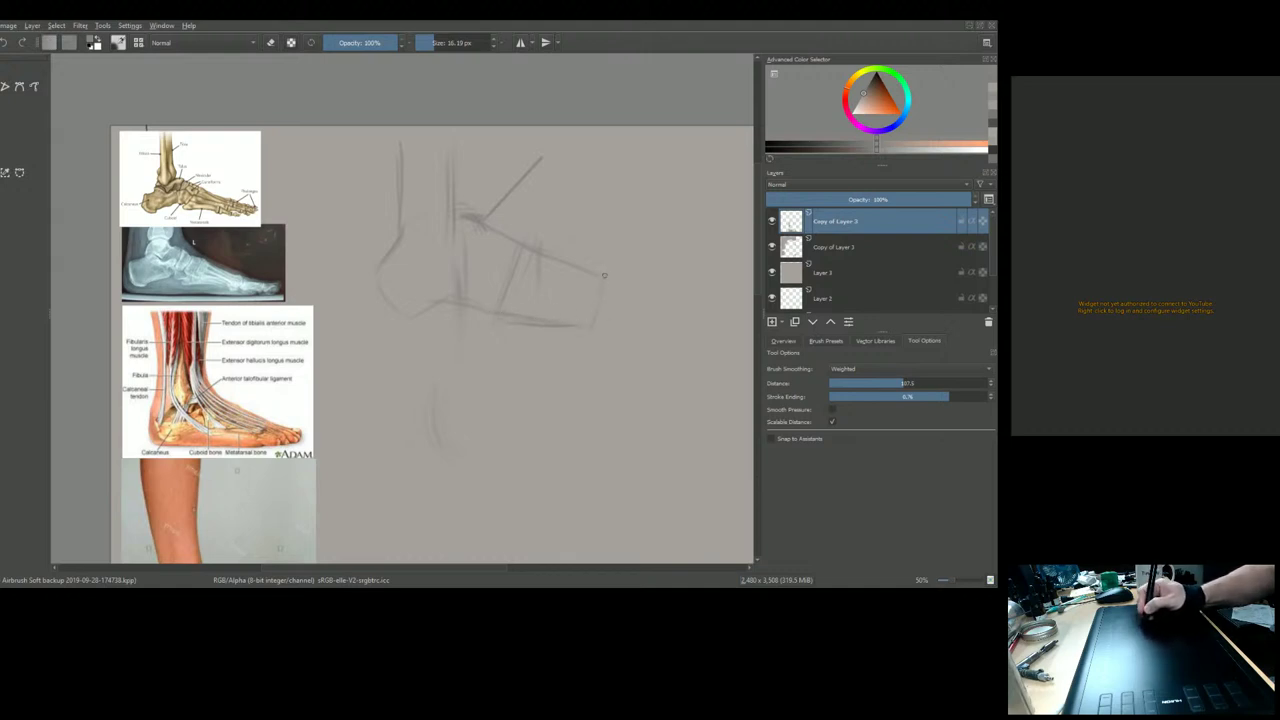
{"action": "left_click_drag", "start_coordinate": [510, 286], "coordinate": [497, 308]}
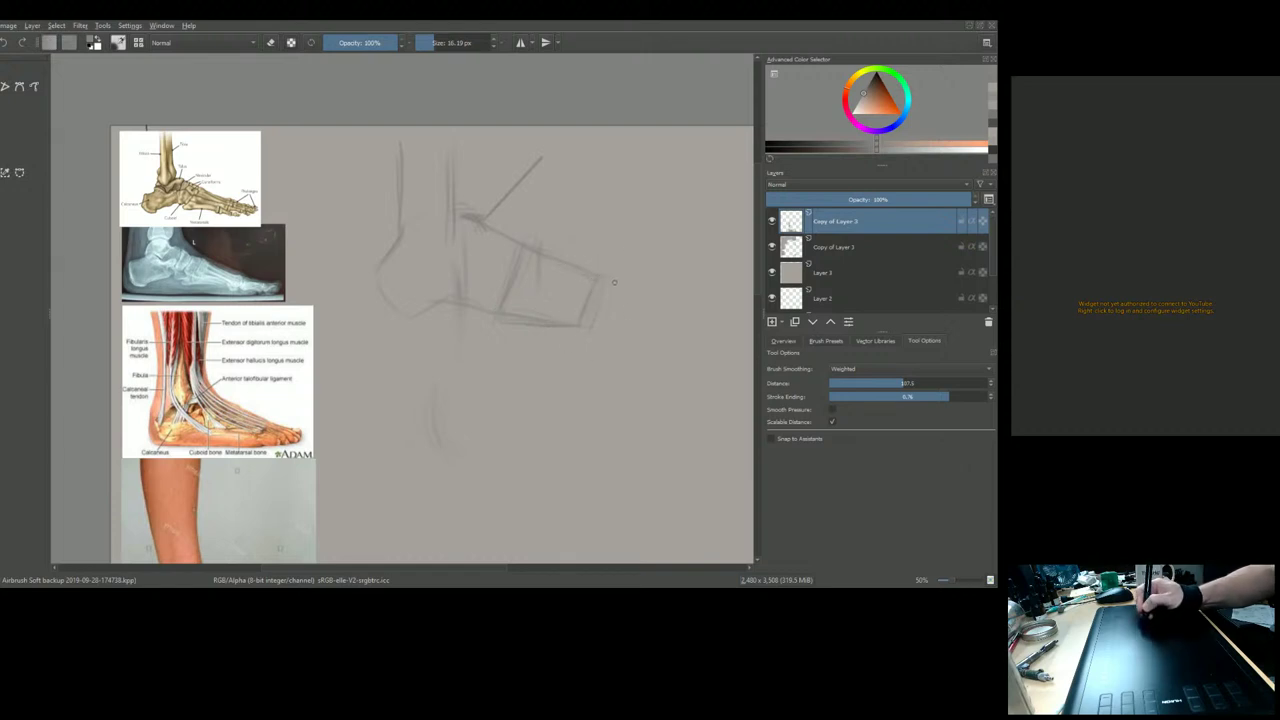
Draw a straight leader line rising from the forefoot block and extend the foot forward with a short, tapering toe outline
{"action": "key", "text": "v"}
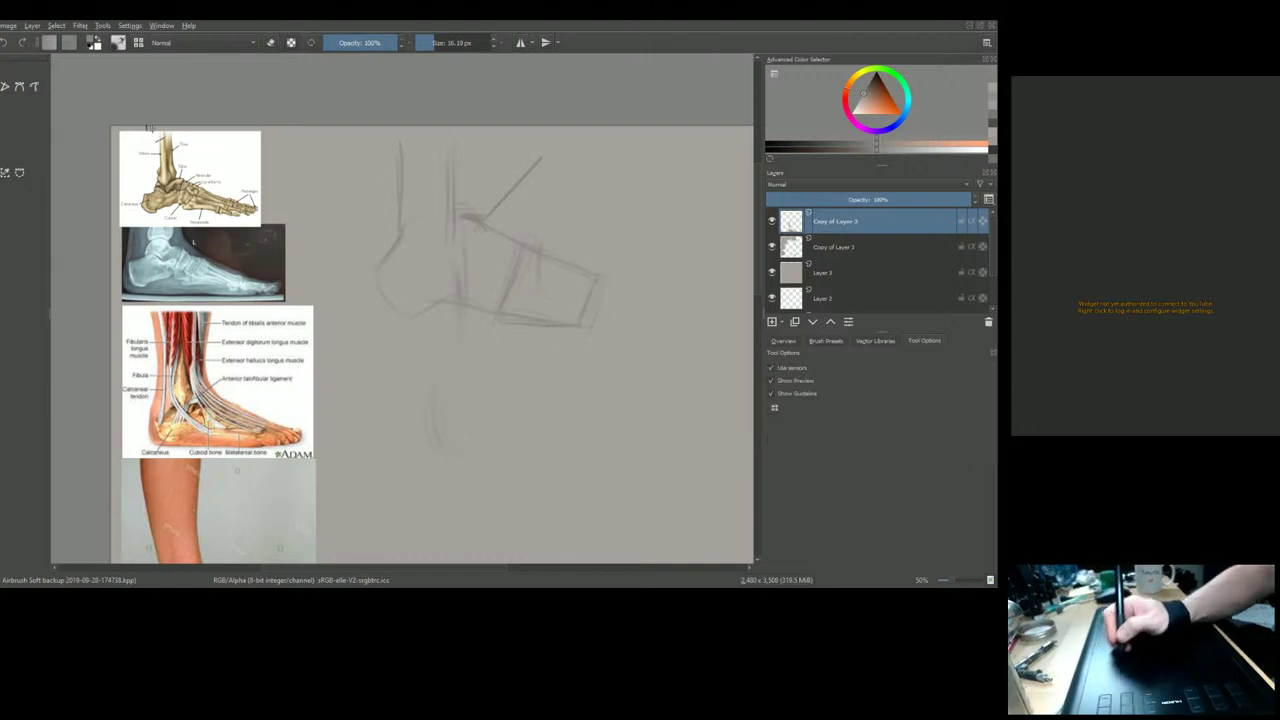
{"action": "left_click_drag", "start_coordinate": [563, 257], "coordinate": [591, 188]}
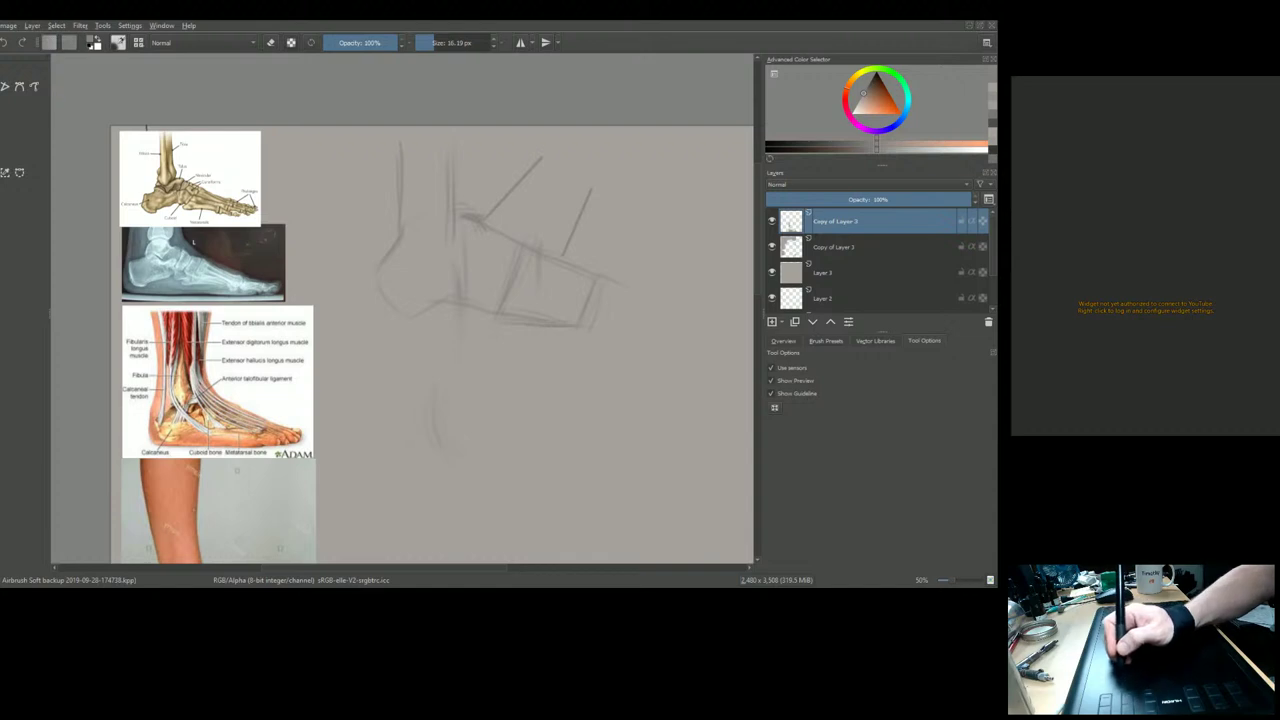
{"action": "key", "text": "b"}
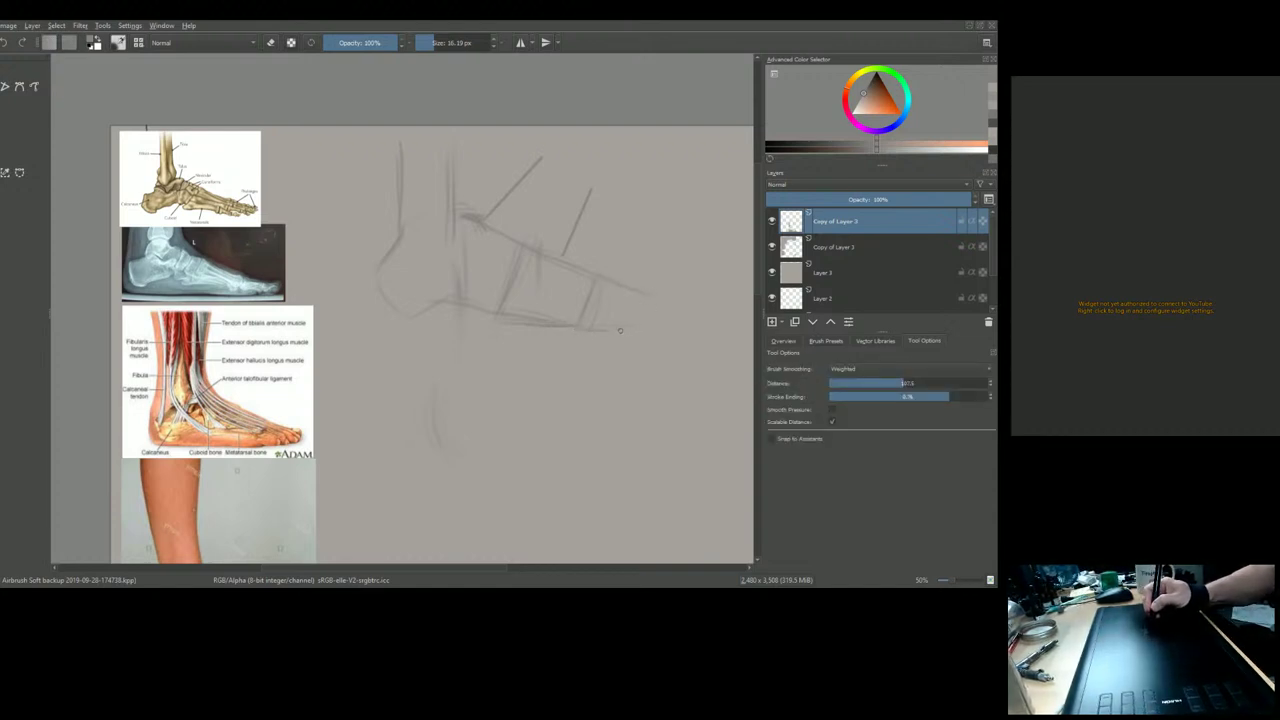
{"action": "left_click_drag", "start_coordinate": [615, 283], "coordinate": [649, 287]}
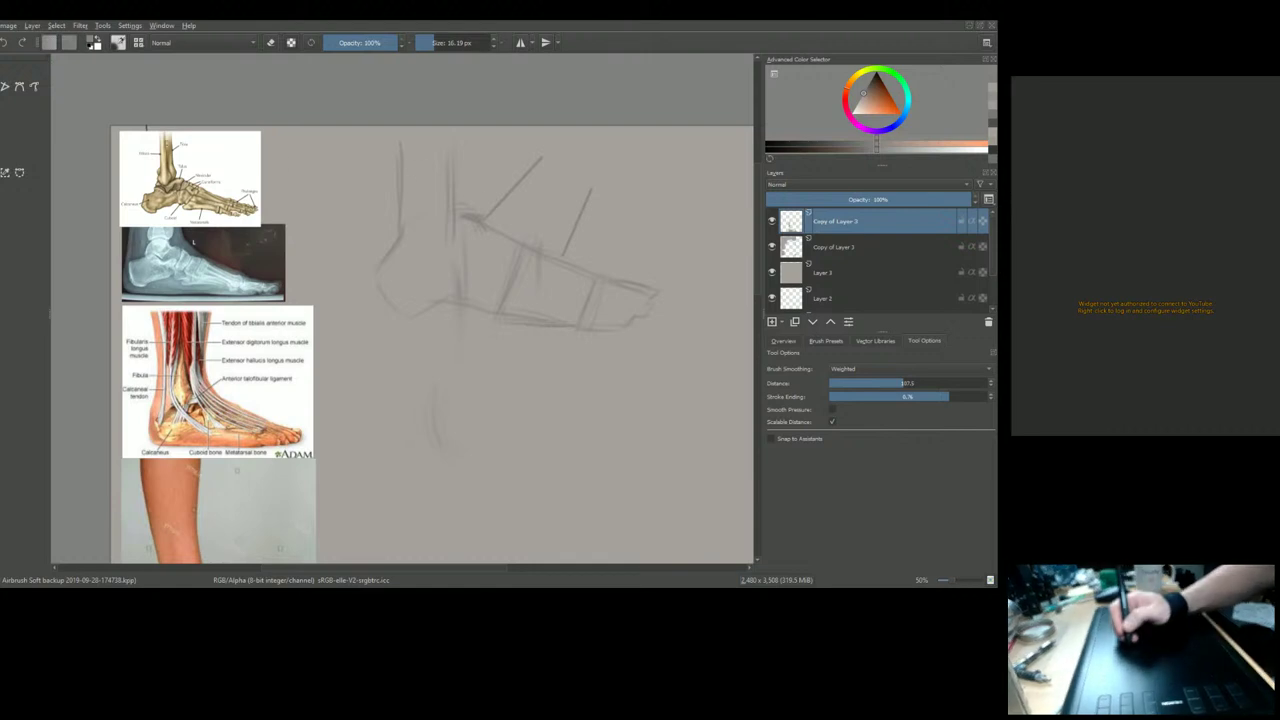
Add a straight leader line from the toes and hand-letter "TARSELS", "META-TARSELS" and "Phalanges" at the three leader lines
{"action": "key", "text": "v"}
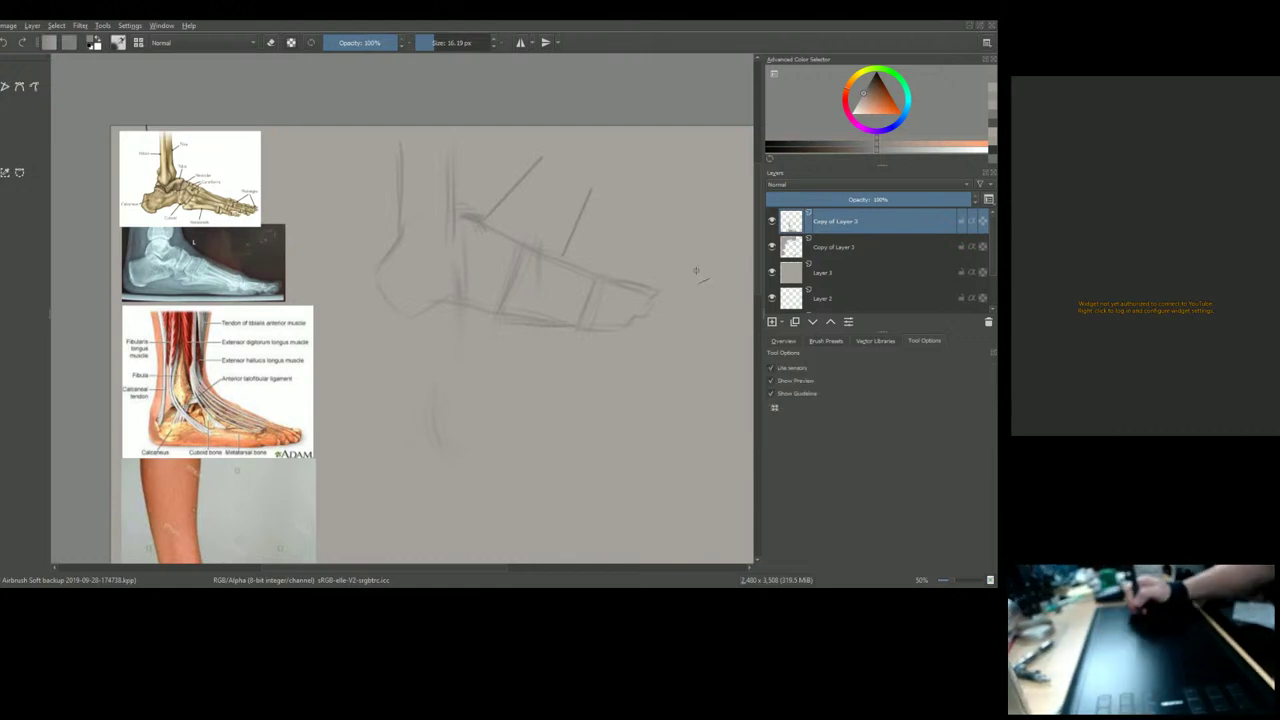
{"action": "left_click_drag", "start_coordinate": [622, 290], "coordinate": [658, 213]}
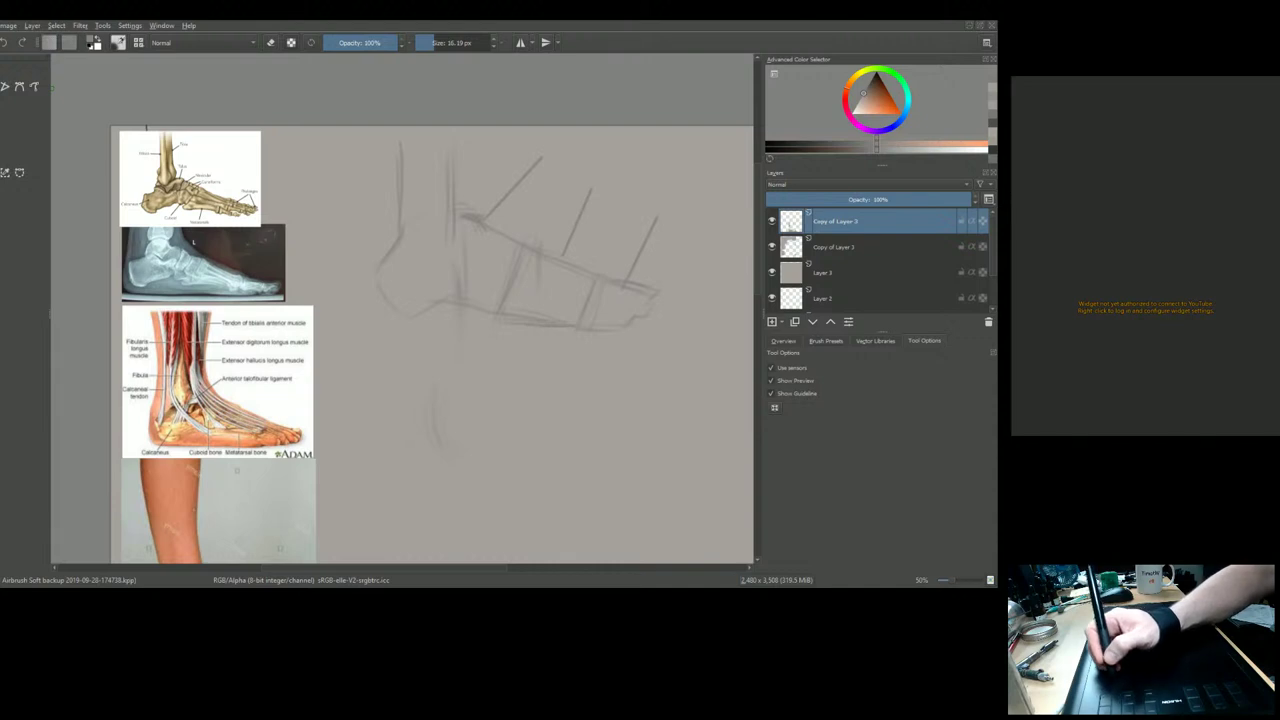
{"action": "key", "text": "b"}
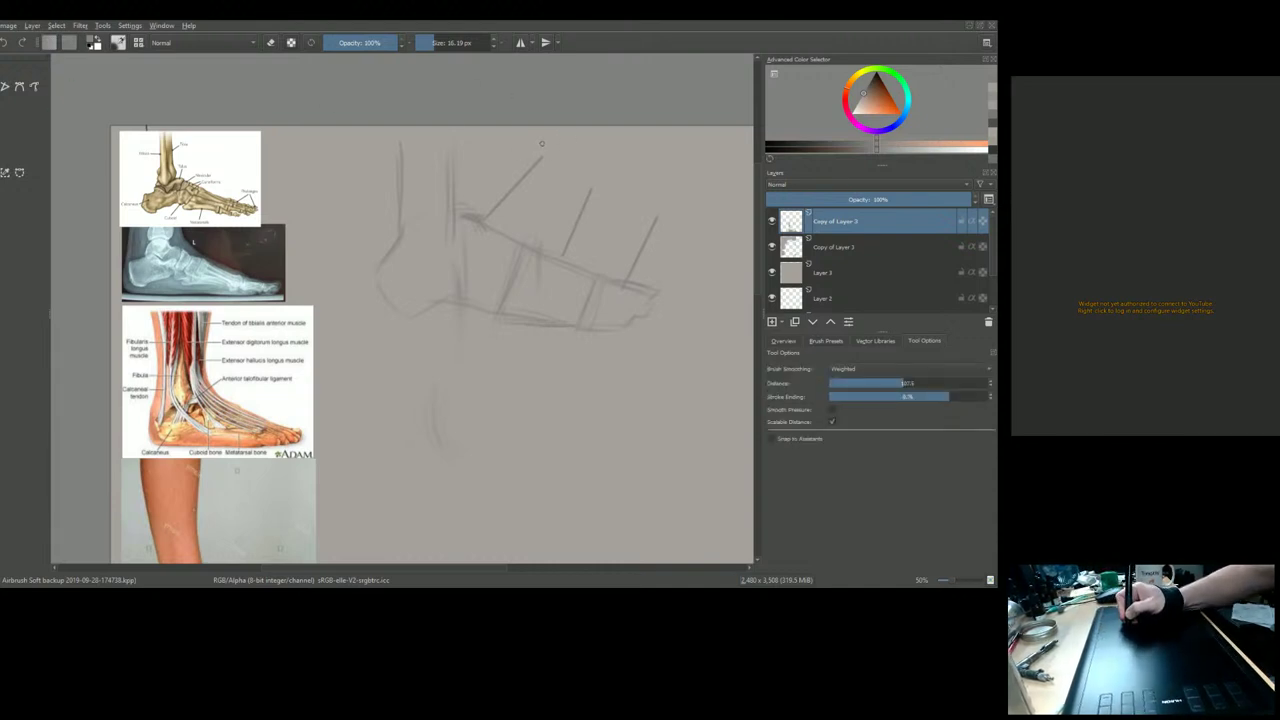
{"action": "mouse_move", "coordinate": [519, 142]}
{"action": "left_mouse_down"}
{"action": "mouse_move", "coordinate": [550, 147]}
{"action": "mouse_move", "coordinate": [553, 131]}
{"action": "mouse_move", "coordinate": [564, 150]}
{"action": "mouse_move", "coordinate": [601, 154]}
{"action": "left_mouse_up"}
{"action": "mouse_move", "coordinate": [574, 185]}
{"action": "left_mouse_down"}
{"action": "mouse_move", "coordinate": [630, 182]}
{"action": "mouse_move", "coordinate": [592, 213]}
{"action": "mouse_move", "coordinate": [601, 201]}
{"action": "mouse_move", "coordinate": [646, 212]}
{"action": "mouse_move", "coordinate": [631, 210]}
{"action": "left_mouse_up"}
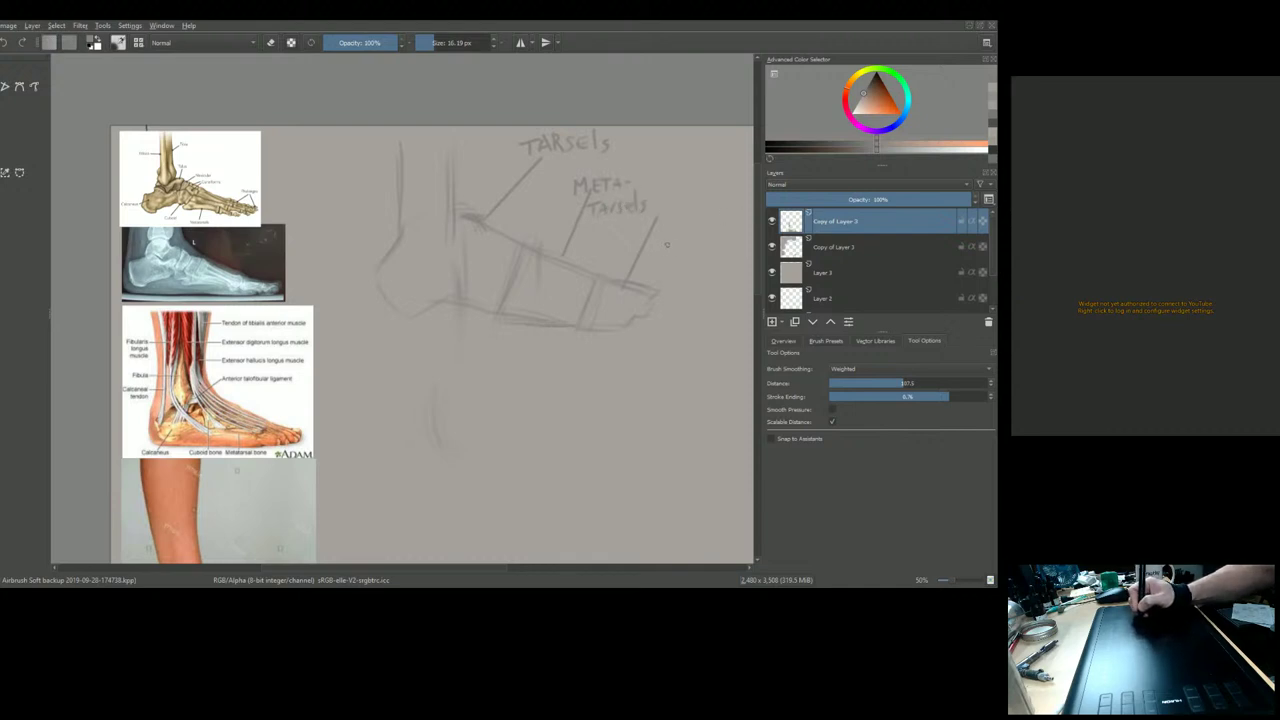
{"action": "left_click_drag", "start_coordinate": [683, 246], "coordinate": [600, 294]}
{"action": "mouse_move", "coordinate": [594, 244]}
{"action": "left_mouse_down"}
{"action": "mouse_move", "coordinate": [595, 264]}
{"action": "mouse_move", "coordinate": [596, 253]}
{"action": "mouse_move", "coordinate": [657, 247]}
{"action": "mouse_move", "coordinate": [662, 272]}
{"action": "mouse_move", "coordinate": [683, 249]}
{"action": "left_mouse_up"}
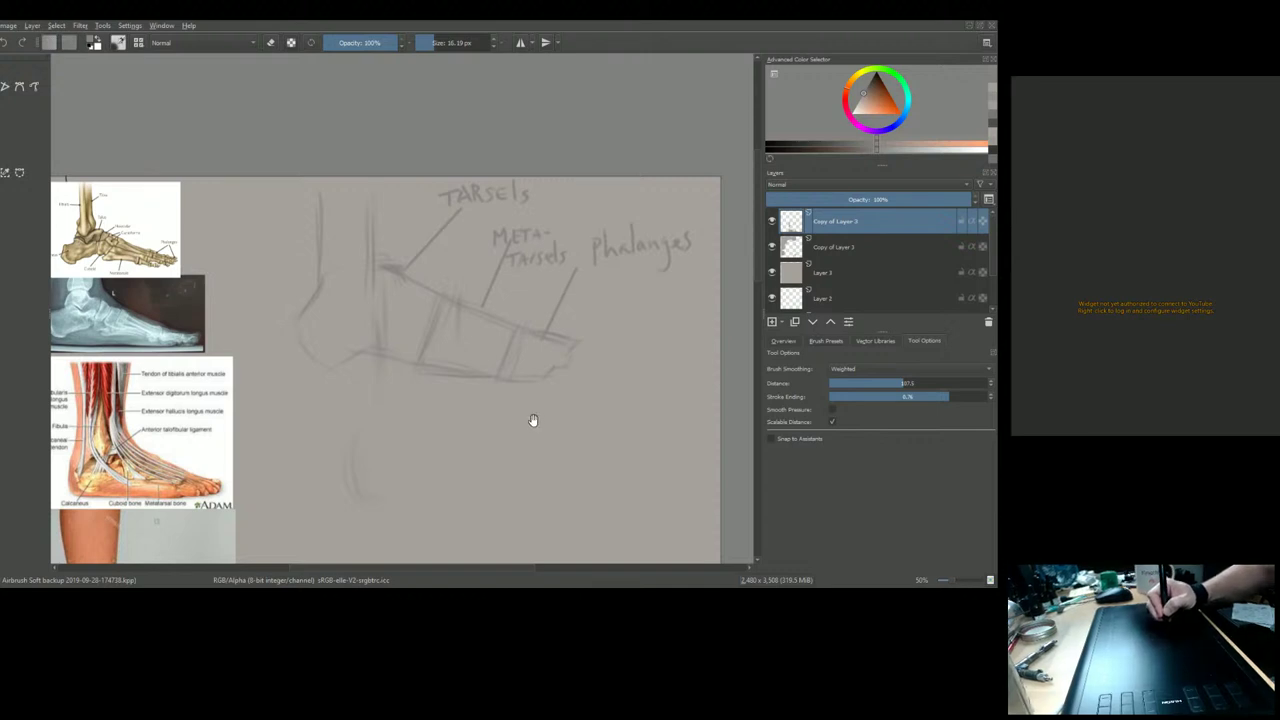
Examine the front-view toe sketch and the labelled foot-bone chart, including its phalanges, metatarsals and tarsals
{"action": "left_click_drag", "start_coordinate": [531, 423], "coordinate": [549, 120]}
{"action": "left_click_drag", "start_coordinate": [509, 367], "coordinate": [509, 237]}
{"action": "left_click_drag", "start_coordinate": [506, 436], "coordinate": [525, 172]}
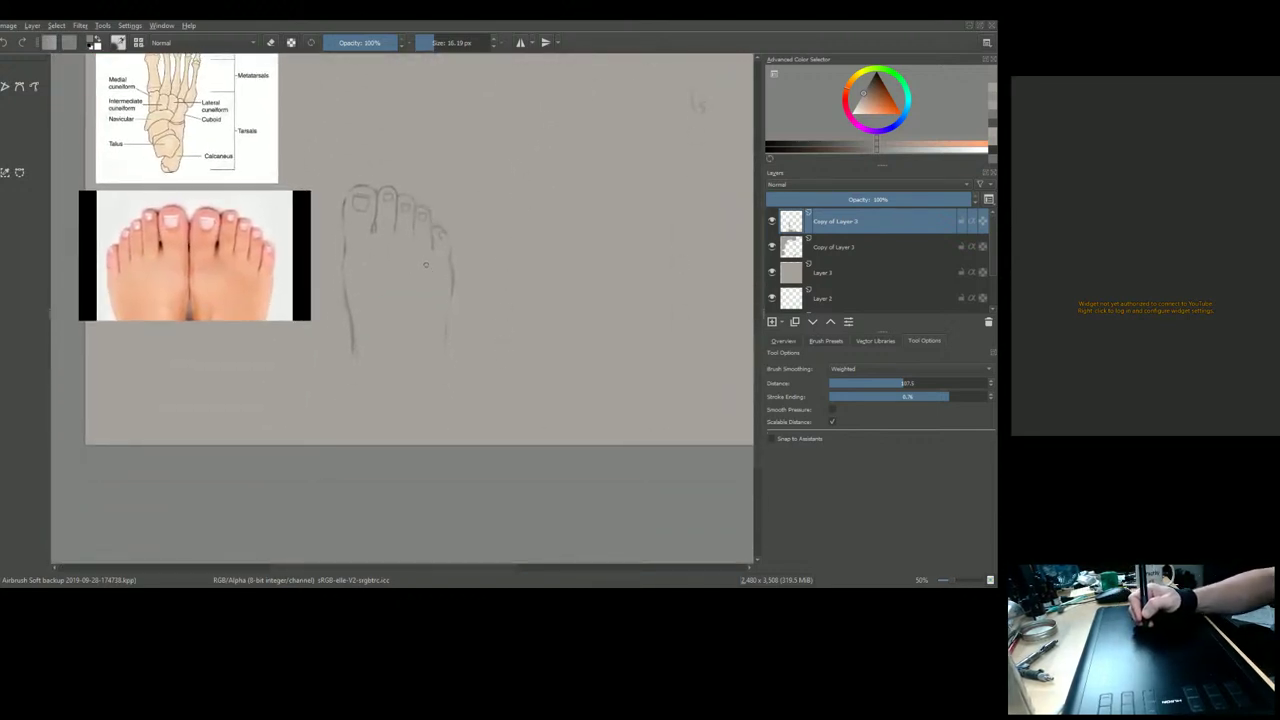
{"action": "left_click_drag", "start_coordinate": [497, 151], "coordinate": [553, 362]}
{"action": "scroll", "coordinate": [310, 218], "scroll_direction": "up", "scroll_amount": 2}
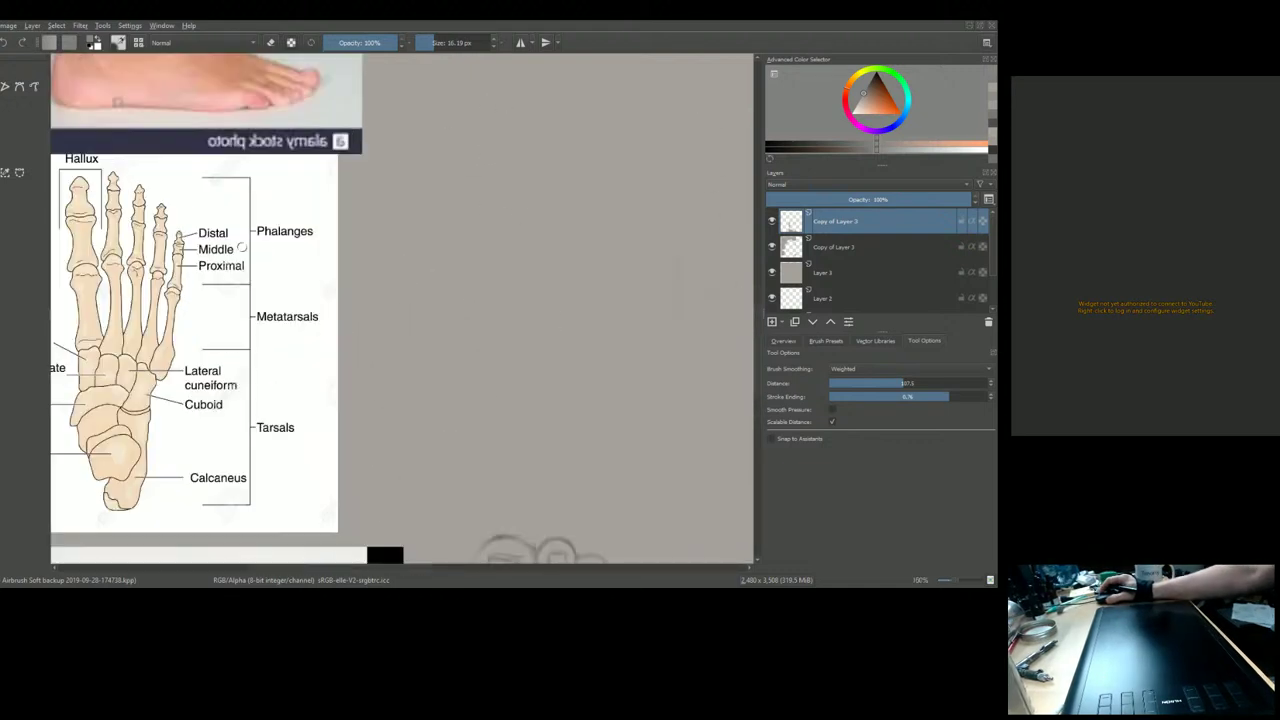
{"action": "scroll", "coordinate": [403, 473], "scroll_direction": "down", "scroll_amount": 1}
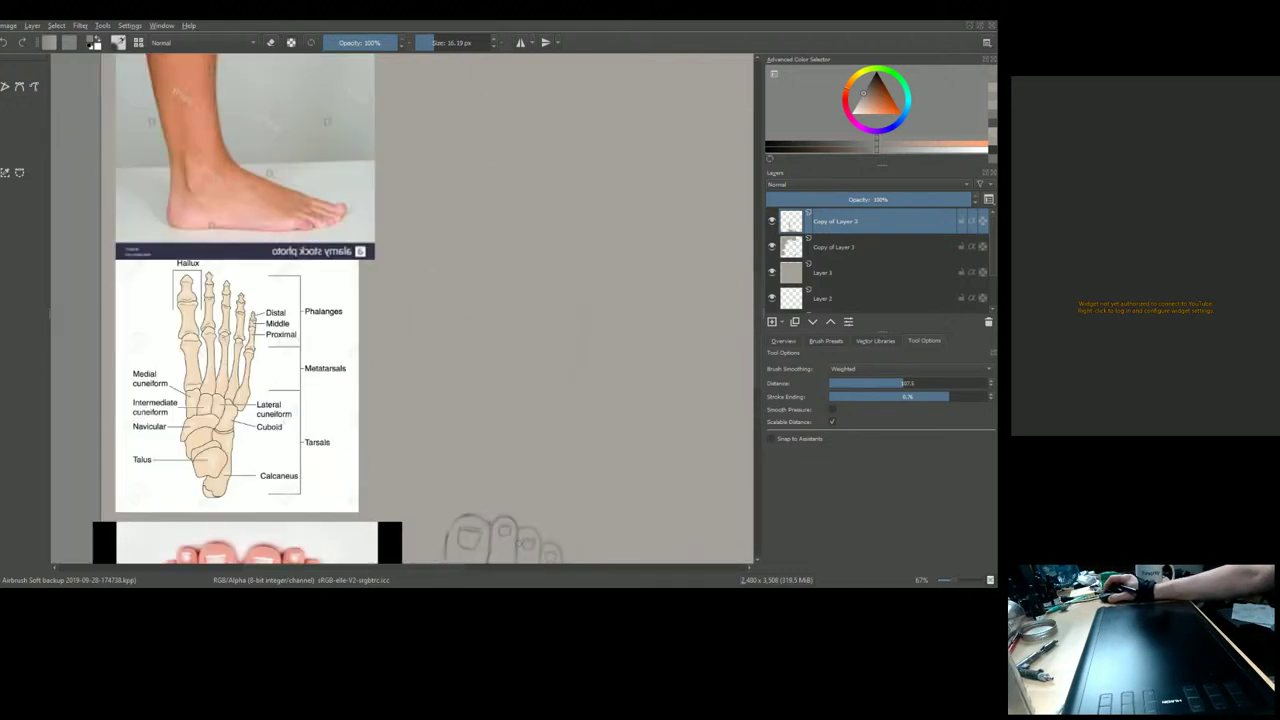
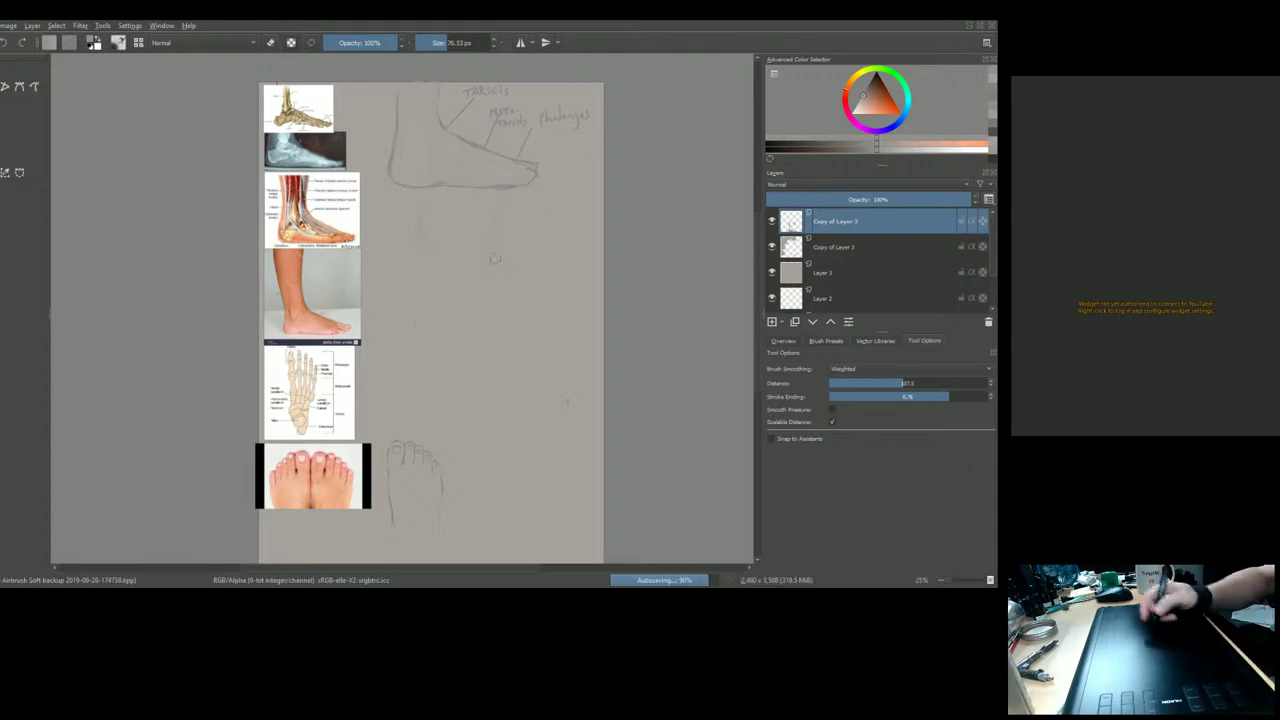
Reduce the brush to 10.15 px and sketch a slanting lower leg with an ankle curve below the finished side-view foot
{"action": "key", "text": "bracketleft"}
{"action": "key", "text": "bracketleft"}
{"action": "key", "text": "bracketleft"}
{"action": "key", "text": "bracketleft"}
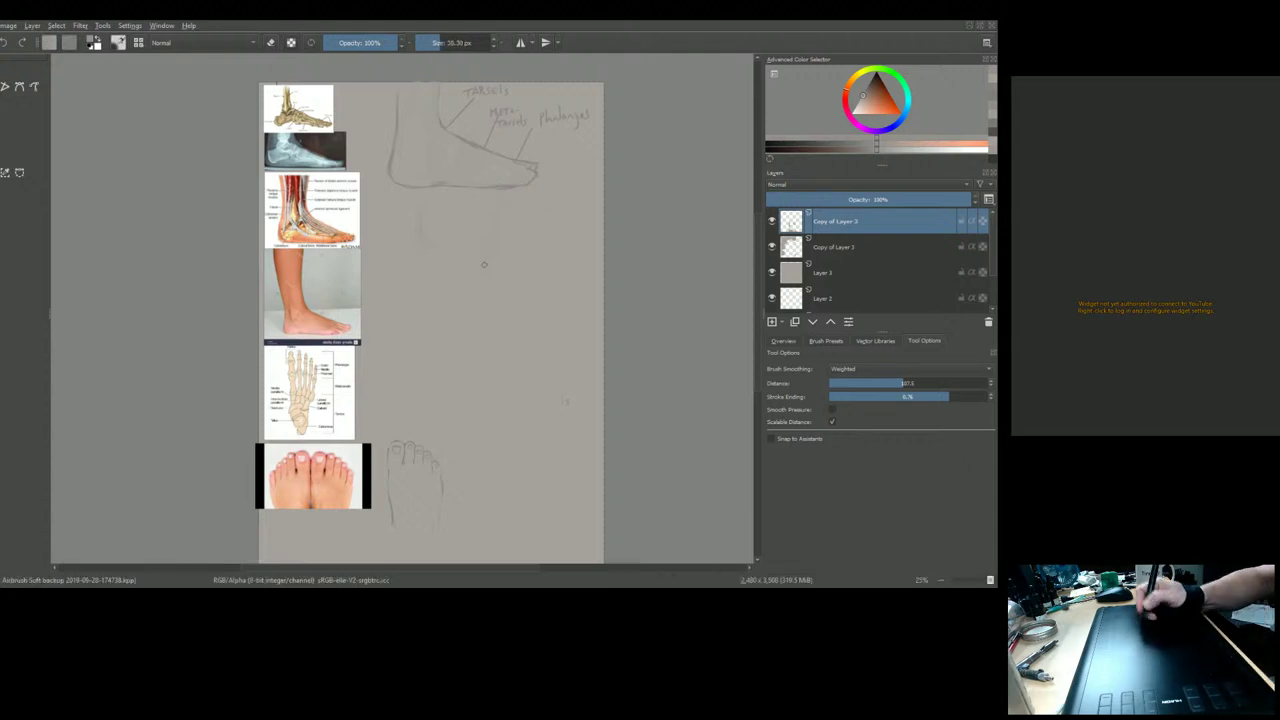
{"action": "scroll", "coordinate": [490, 265], "scroll_direction": "up", "scroll_amount": 2}
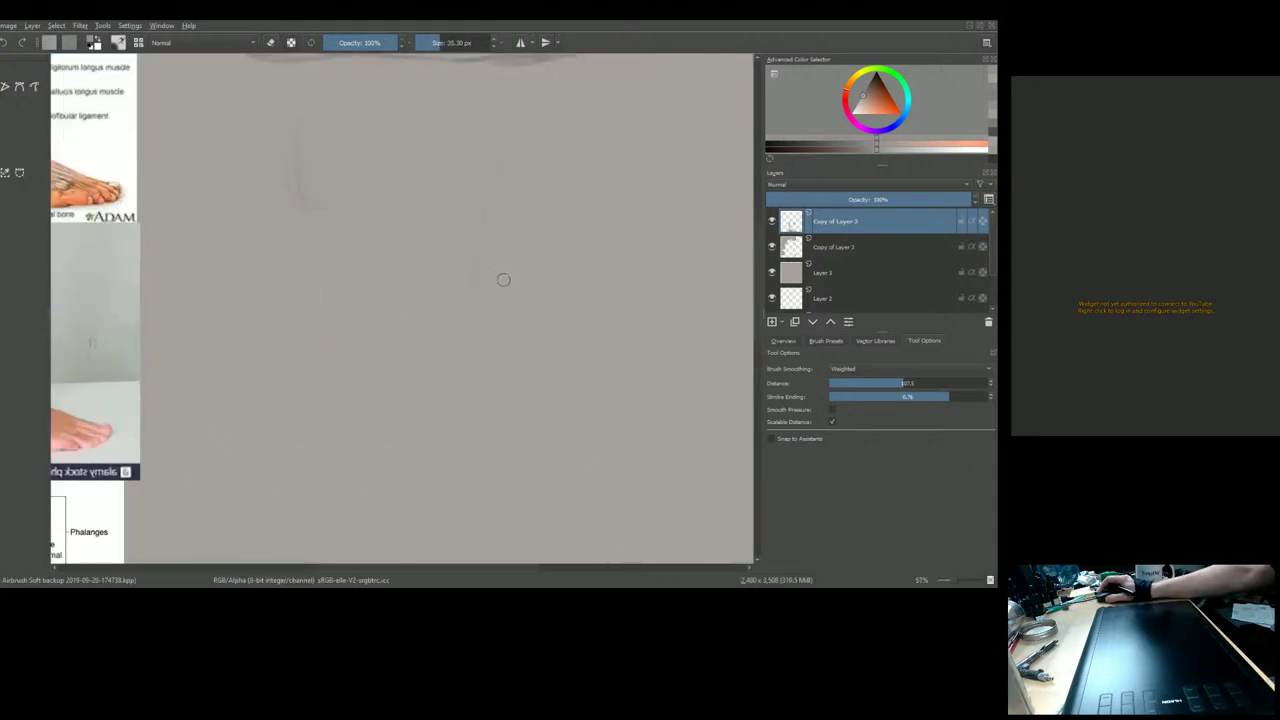
{"action": "scroll", "coordinate": [490, 272], "scroll_direction": "up", "scroll_amount": 2}
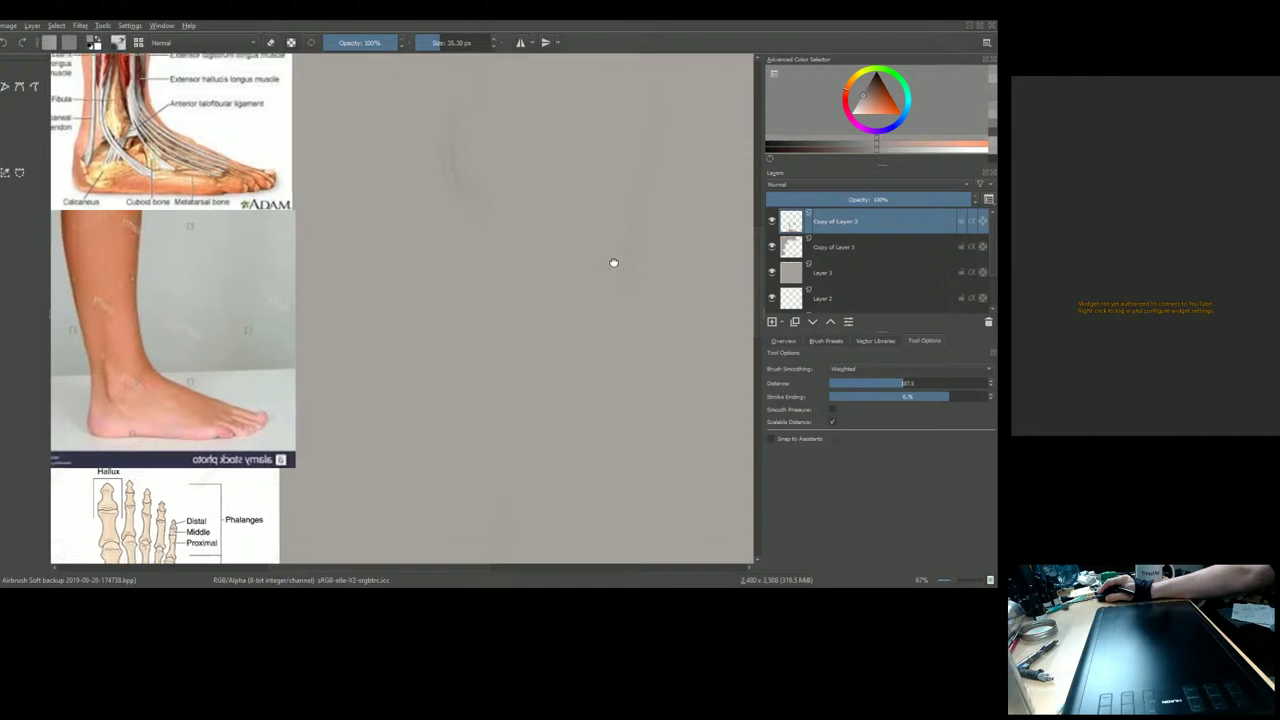
{"action": "mouse_move", "coordinate": [603, 187]}
{"action": "left_mouse_down"}
{"action": "mouse_move", "coordinate": [631, 286]}
{"action": "mouse_move", "coordinate": [597, 474]}
{"action": "mouse_move", "coordinate": [640, 477]}
{"action": "left_mouse_up"}
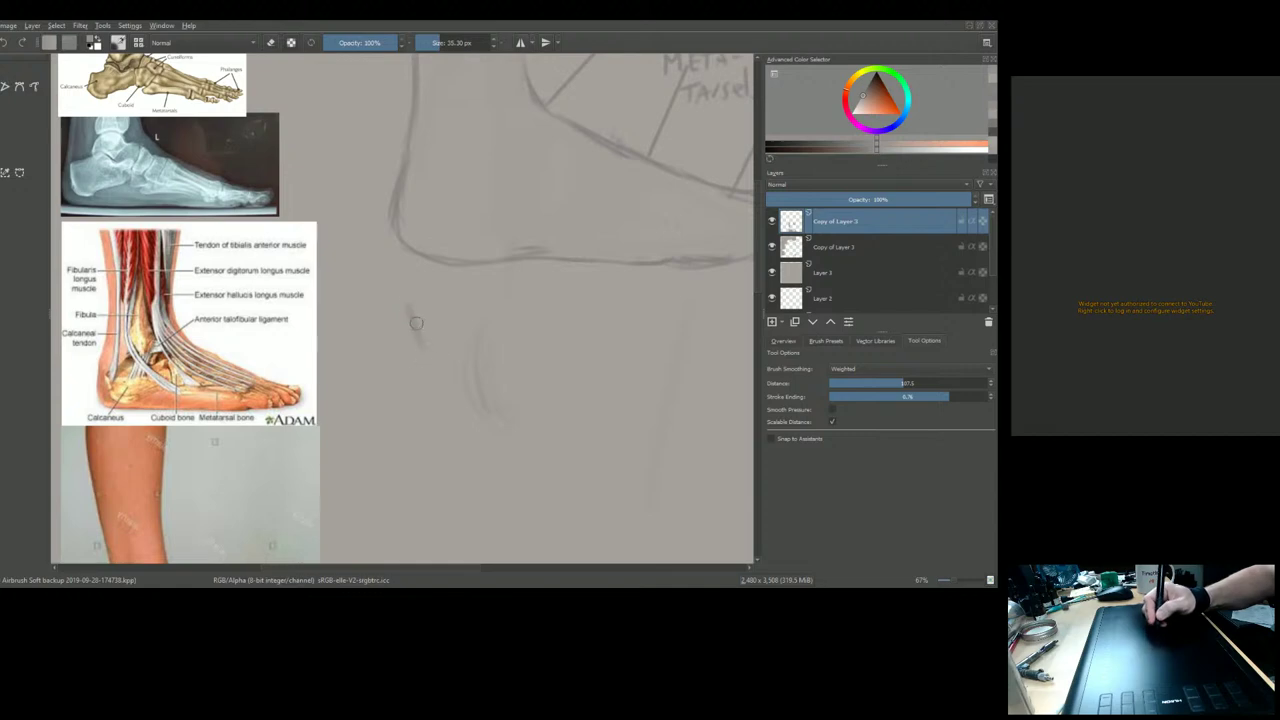
{"action": "key", "text": "bracketleft"}
{"action": "key", "text": "bracketleft"}
{"action": "key", "text": "bracketleft"}
{"action": "key", "text": "bracketleft"}
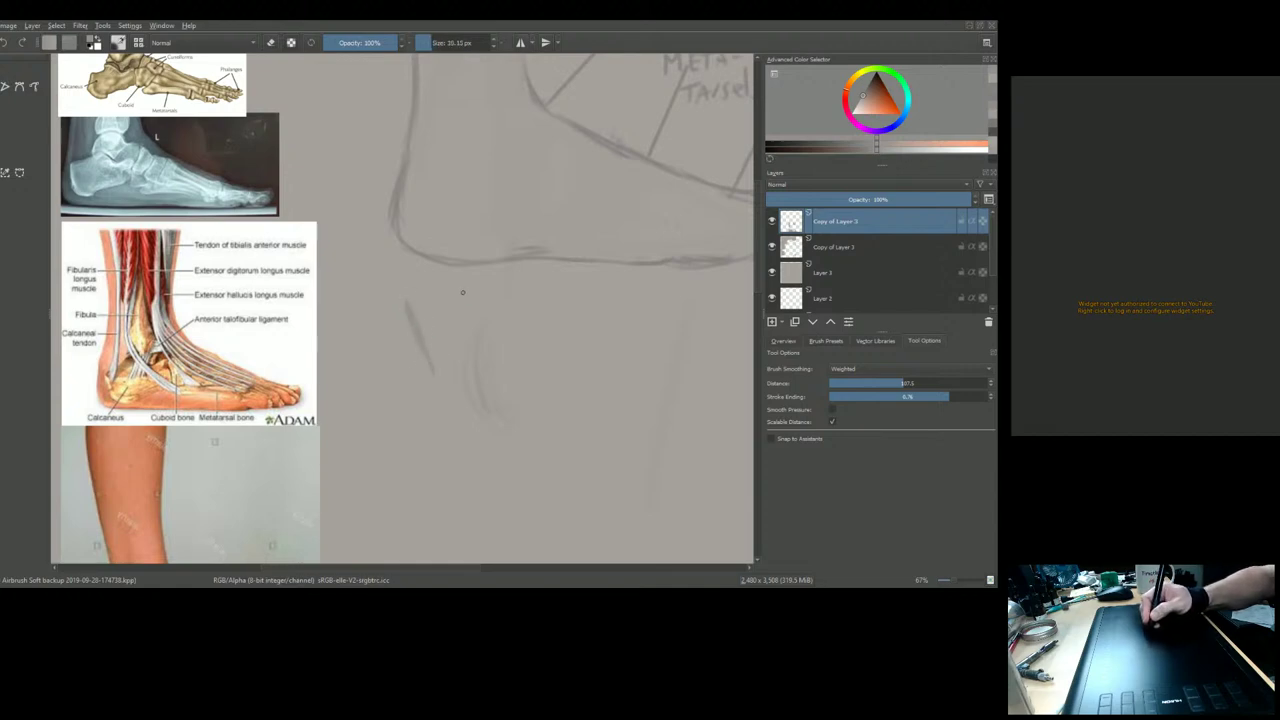
{"action": "left_click_drag", "start_coordinate": [494, 348], "coordinate": [505, 378]}
{"action": "left_click_drag", "start_coordinate": [432, 354], "coordinate": [451, 406]}
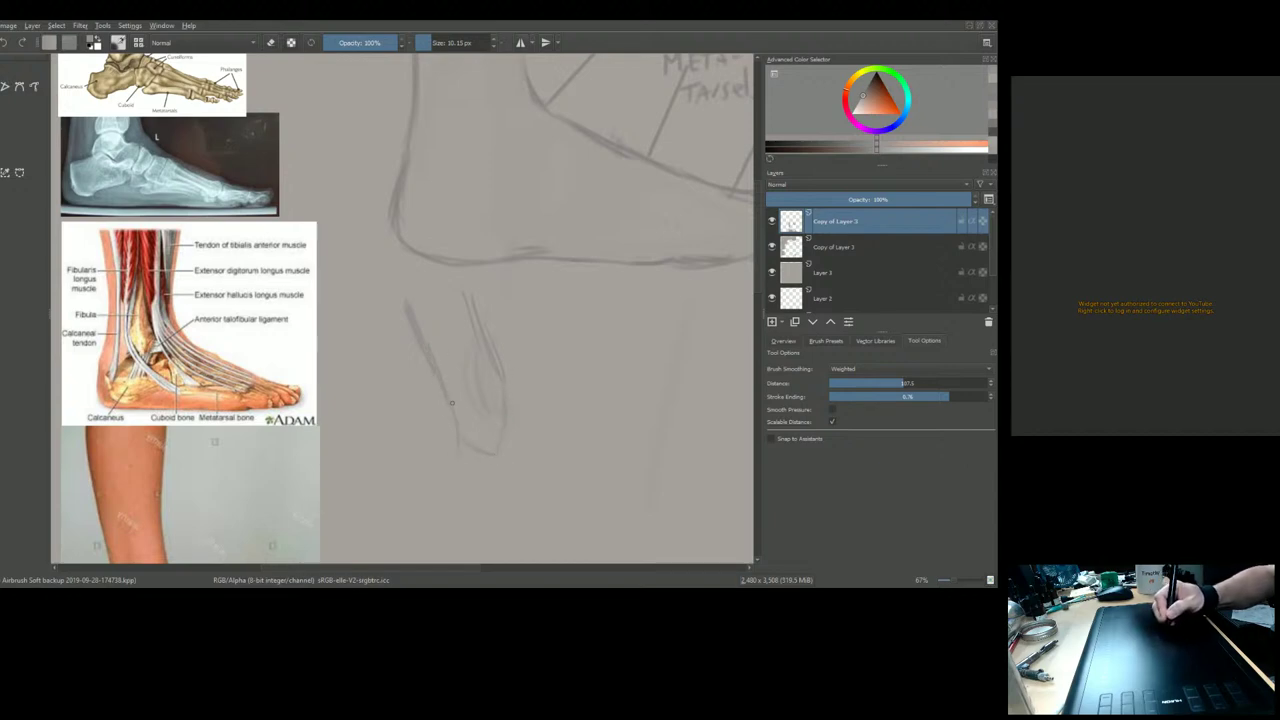
Block in an angular heel under the slanting leg and a midfoot with a sloping instep, front edge and sole line
{"action": "left_click_drag", "start_coordinate": [554, 414], "coordinate": [489, 383]}
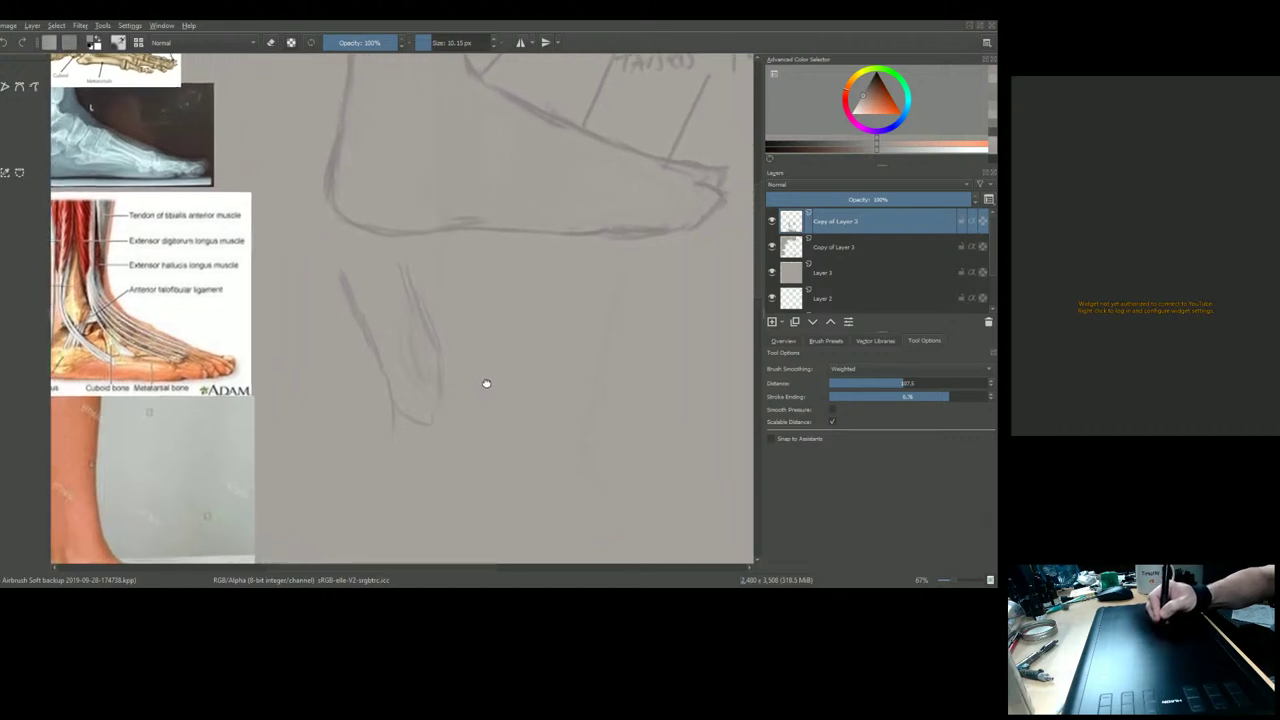
{"action": "mouse_move", "coordinate": [400, 455]}
{"action": "left_mouse_down"}
{"action": "mouse_move", "coordinate": [471, 449]}
{"action": "mouse_move", "coordinate": [459, 453]}
{"action": "mouse_move", "coordinate": [483, 431]}
{"action": "left_mouse_up"}
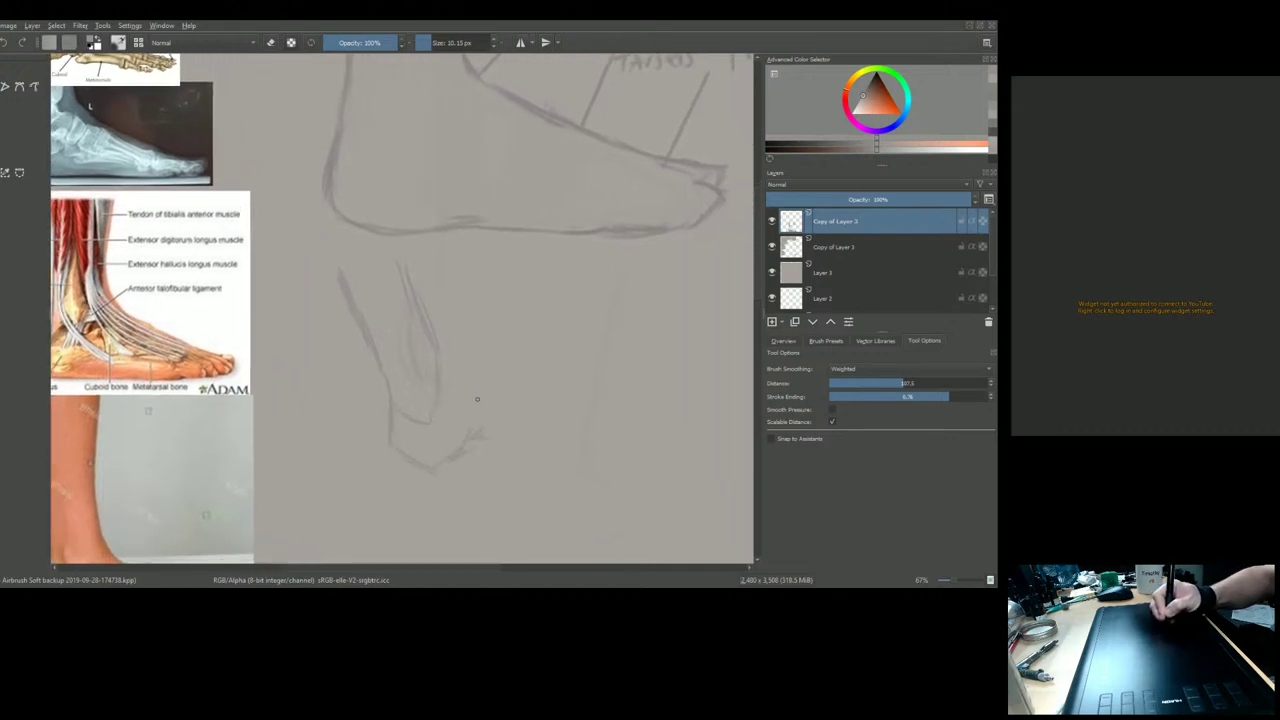
{"action": "left_click_drag", "start_coordinate": [450, 351], "coordinate": [463, 366]}
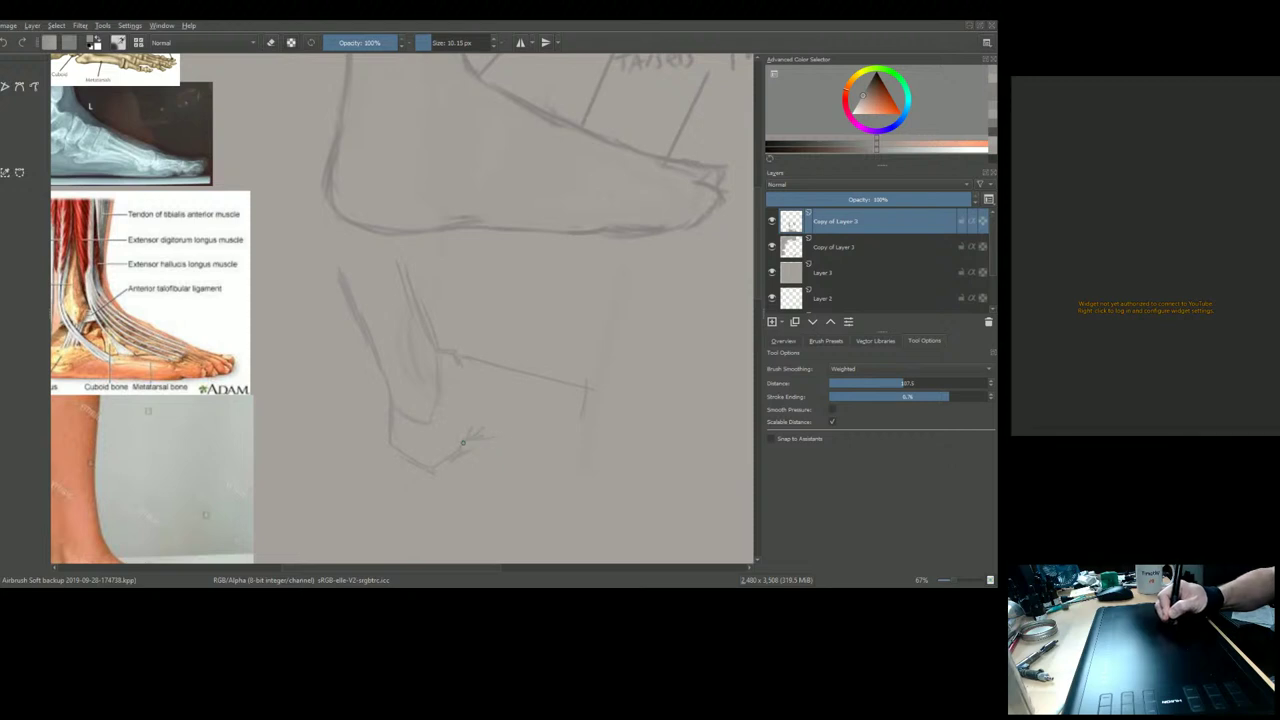
{"action": "left_click_drag", "start_coordinate": [476, 436], "coordinate": [538, 434]}
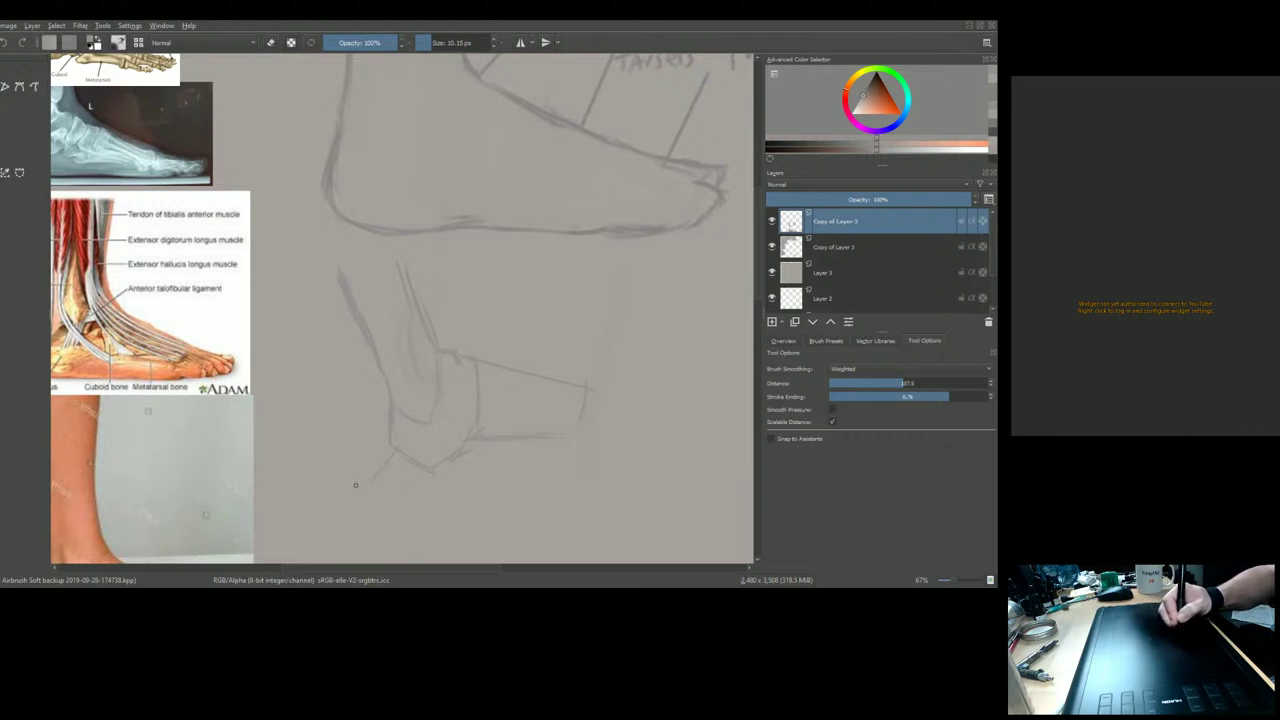
Label the second foot's sections "Tarsels" and "Meta T", and refine its contour from the front of the ankle to the toes
{"action": "left_click_drag", "start_coordinate": [340, 491], "coordinate": [352, 442]}
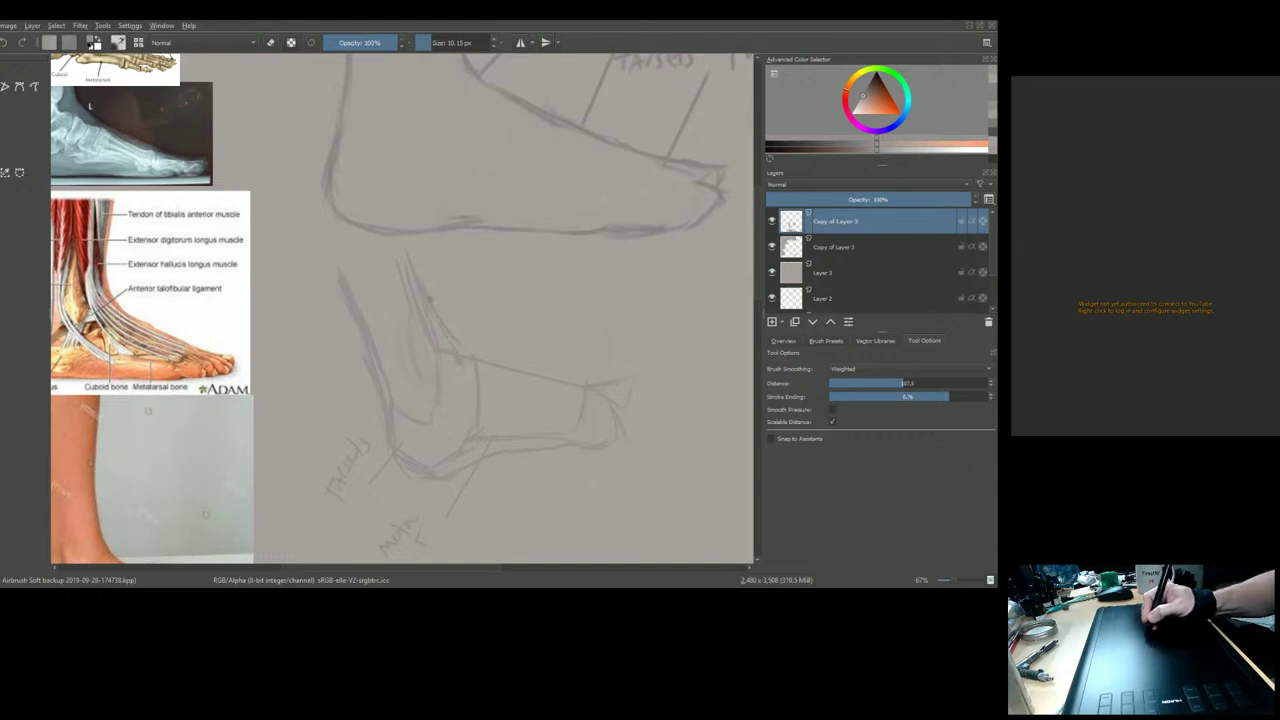
{"action": "mouse_move", "coordinate": [462, 349]}
{"action": "left_mouse_down"}
{"action": "mouse_move", "coordinate": [577, 387]}
{"action": "mouse_move", "coordinate": [572, 378]}
{"action": "mouse_move", "coordinate": [615, 376]}
{"action": "left_mouse_up"}
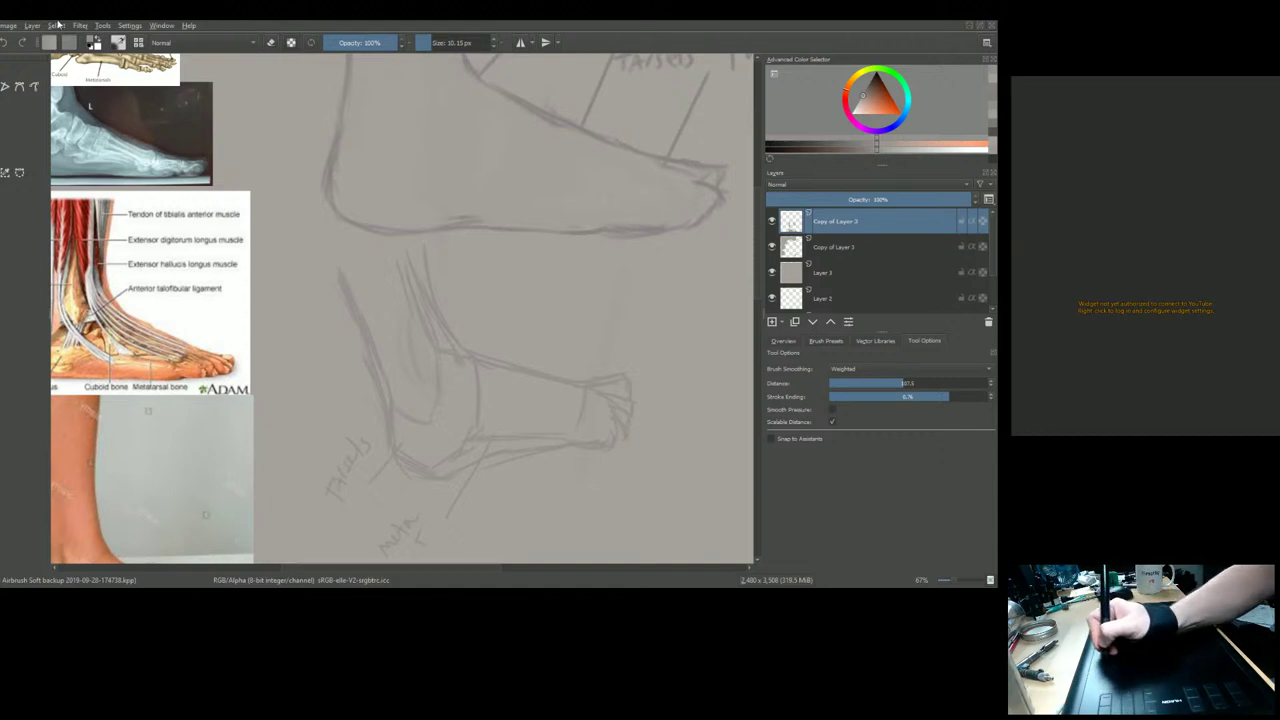
Erase the block construction lines inside the second foot, leaving its outer contour
{"action": "key", "text": "e"}
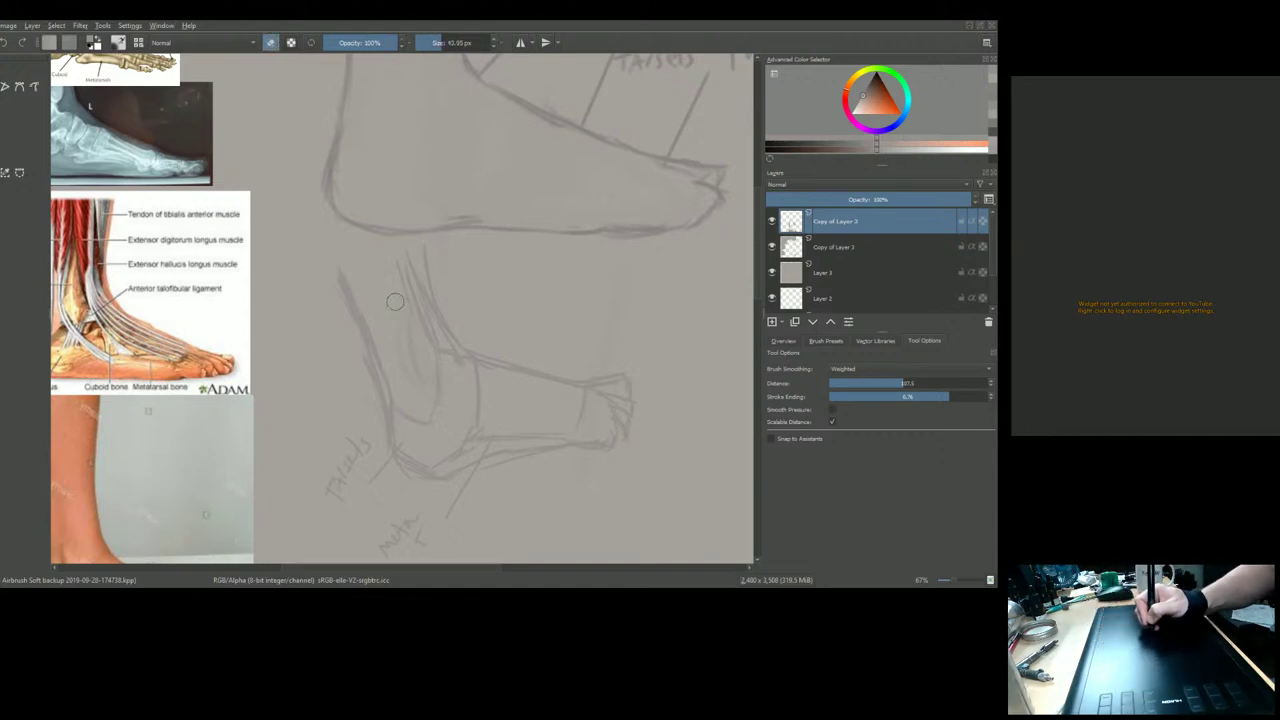
{"action": "mouse_move", "coordinate": [414, 286]}
{"action": "left_mouse_down"}
{"action": "mouse_move", "coordinate": [439, 380]}
{"action": "mouse_move", "coordinate": [418, 452]}
{"action": "mouse_move", "coordinate": [470, 426]}
{"action": "mouse_move", "coordinate": [591, 420]}
{"action": "left_mouse_up"}
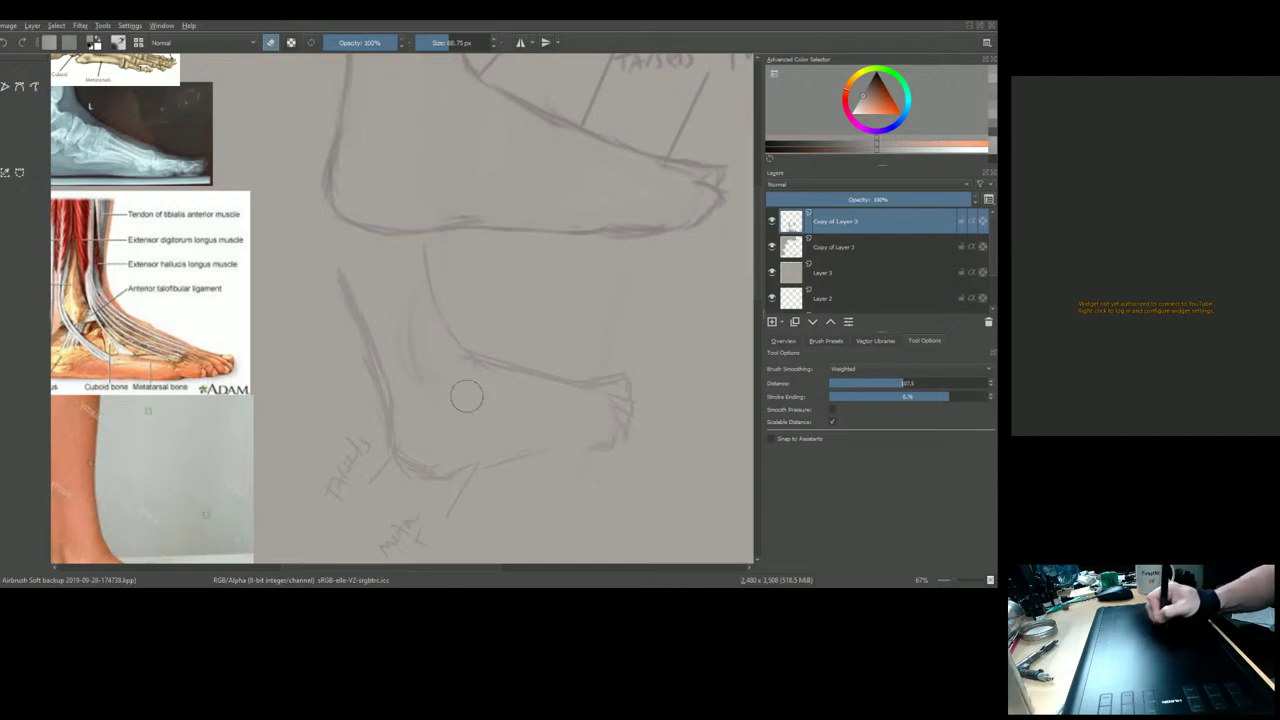
Set the brush to 18.40 px with erasing off and sketch a diagonal lower leg in the empty area below the second foot
{"action": "mouse_move", "coordinate": [606, 446]}
{"action": "left_mouse_down"}
{"action": "mouse_move", "coordinate": [551, 409]}
{"action": "mouse_move", "coordinate": [457, 203]}
{"action": "left_mouse_up"}
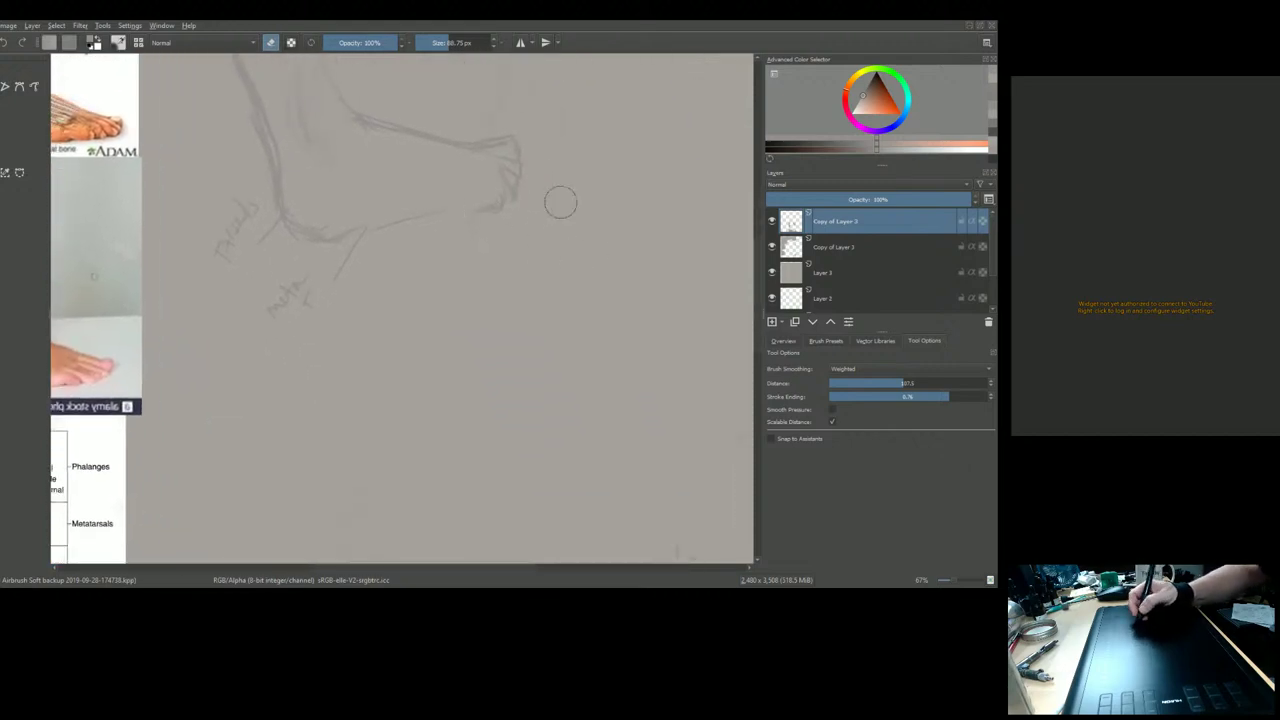
{"action": "key", "text": "bracketleft"}
{"action": "key", "text": "bracketleft"}
{"action": "key", "text": "bracketleft"}
{"action": "key", "text": "bracketleft"}
{"action": "key", "text": "bracketleft"}
{"action": "key", "text": "bracketleft"}
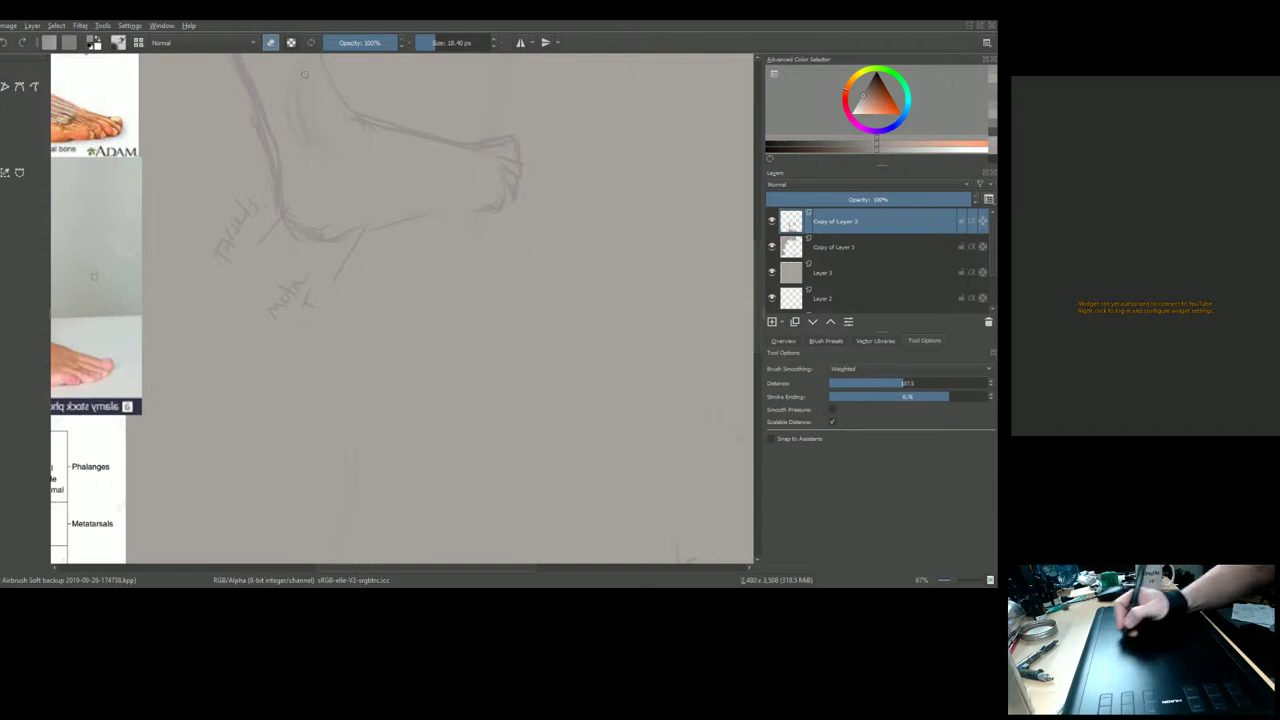
{"action": "left_click", "coordinate": [270, 42]}
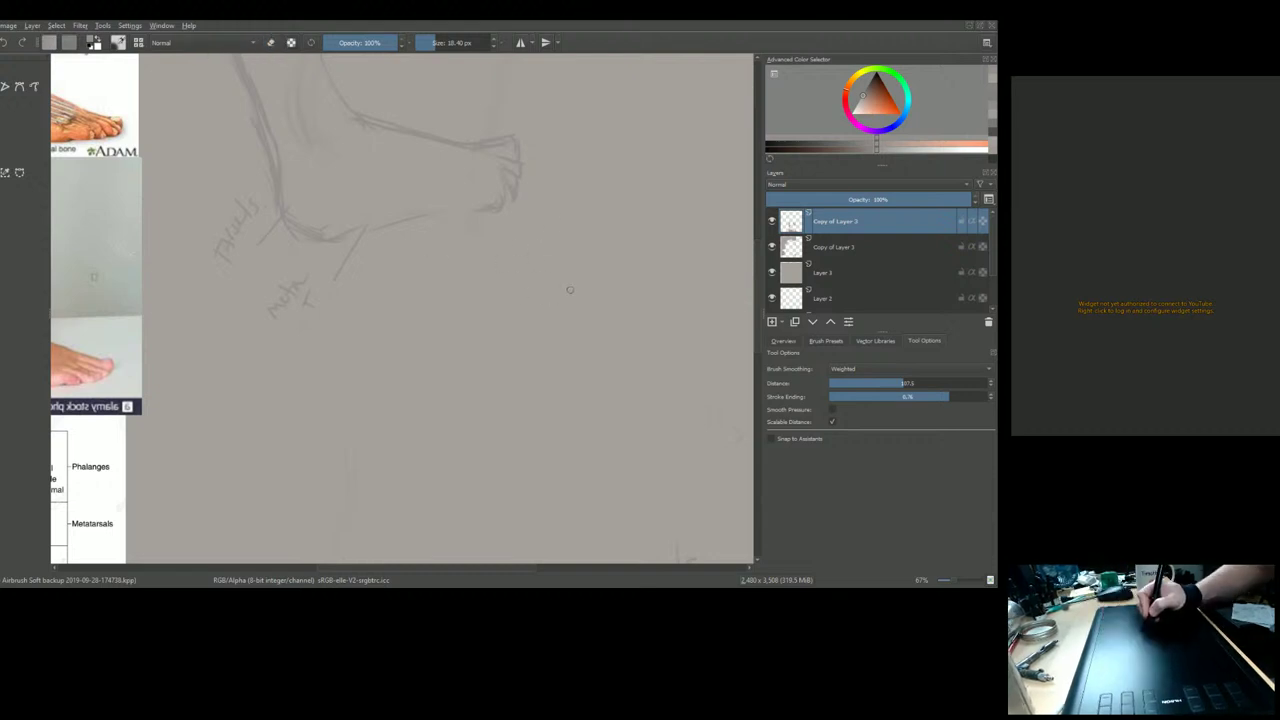
{"action": "left_click_drag", "start_coordinate": [485, 320], "coordinate": [540, 263]}
{"action": "left_click_drag", "start_coordinate": [639, 306], "coordinate": [478, 428]}
{"action": "left_click_drag", "start_coordinate": [542, 377], "coordinate": [495, 419]}
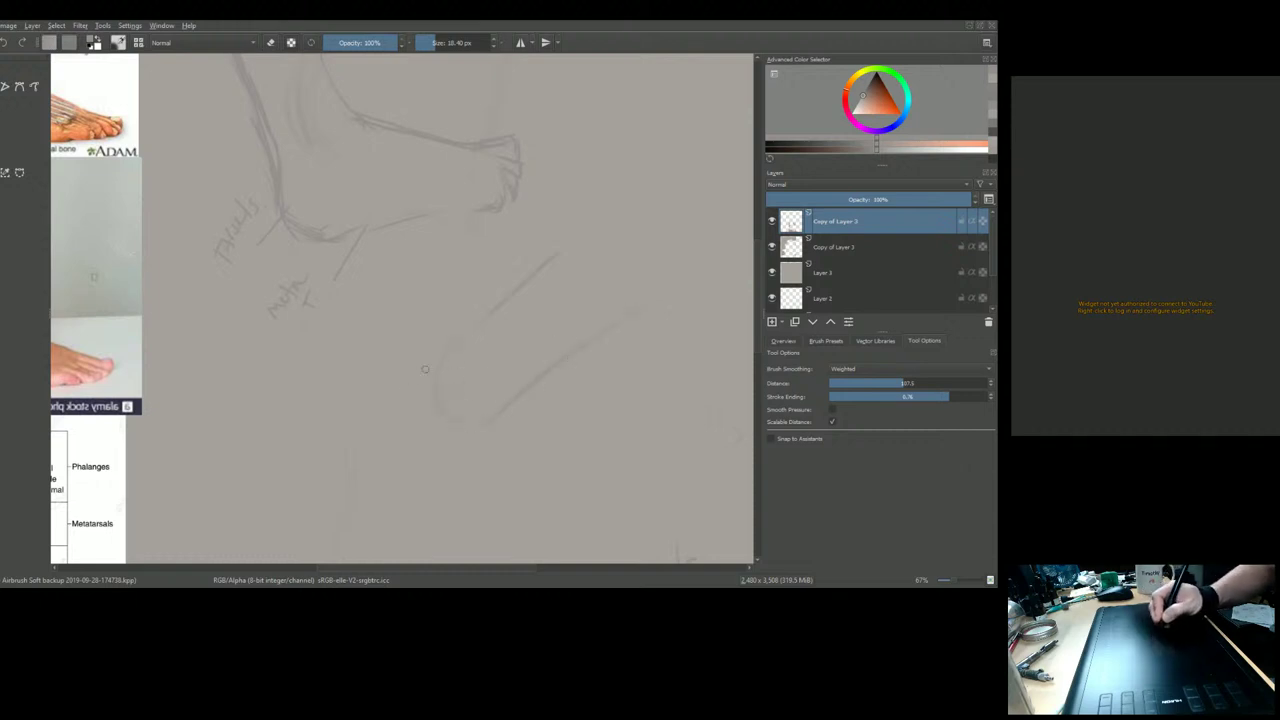
Block in the third foot with a curved heel, long sloping instep, angular underside and a four-sided forefoot block
{"action": "left_click_drag", "start_coordinate": [498, 408], "coordinate": [472, 467]}
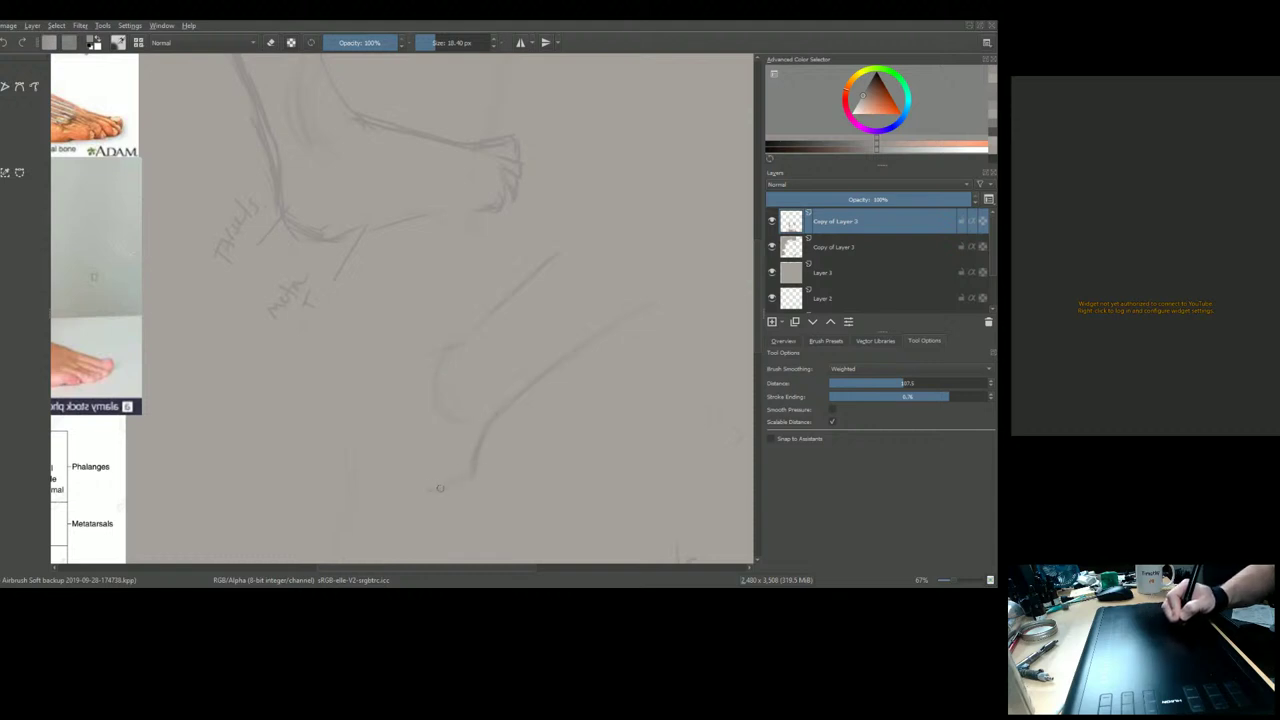
{"action": "left_click_drag", "start_coordinate": [435, 351], "coordinate": [323, 411]}
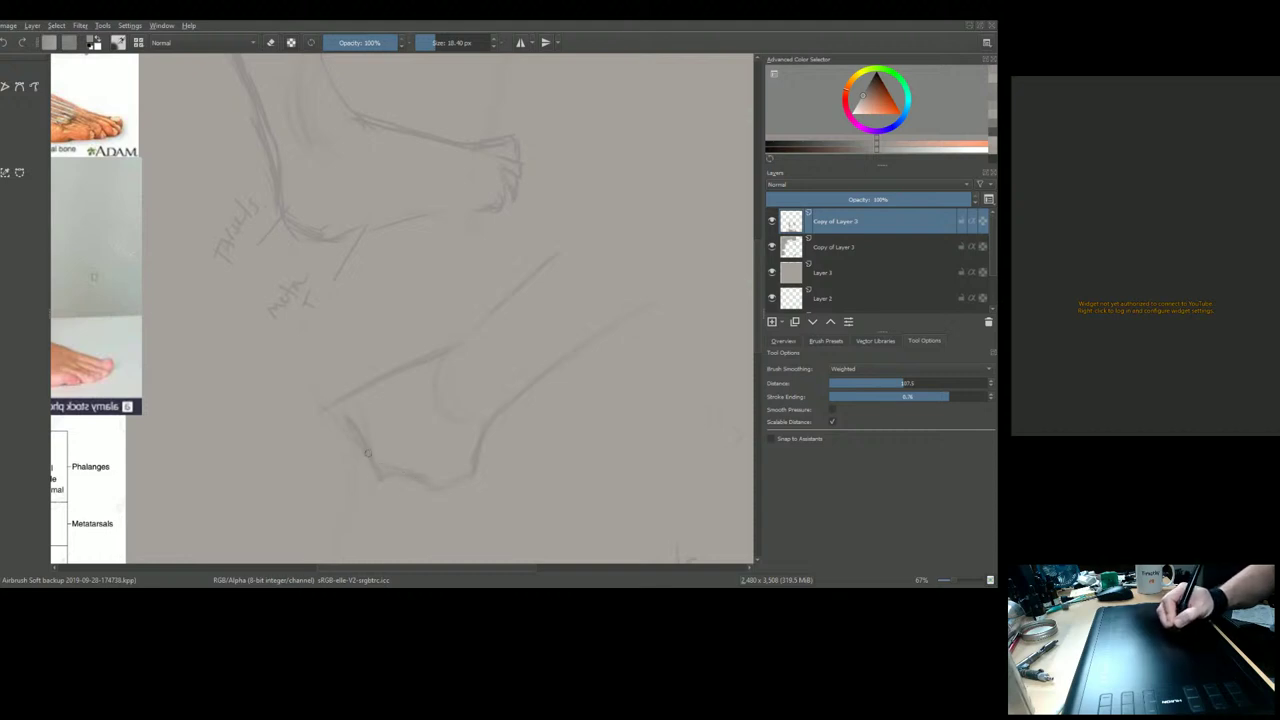
{"action": "mouse_move", "coordinate": [332, 422]}
{"action": "left_mouse_down"}
{"action": "mouse_move", "coordinate": [354, 463]}
{"action": "mouse_move", "coordinate": [318, 415]}
{"action": "mouse_move", "coordinate": [332, 409]}
{"action": "mouse_move", "coordinate": [263, 435]}
{"action": "left_mouse_up"}
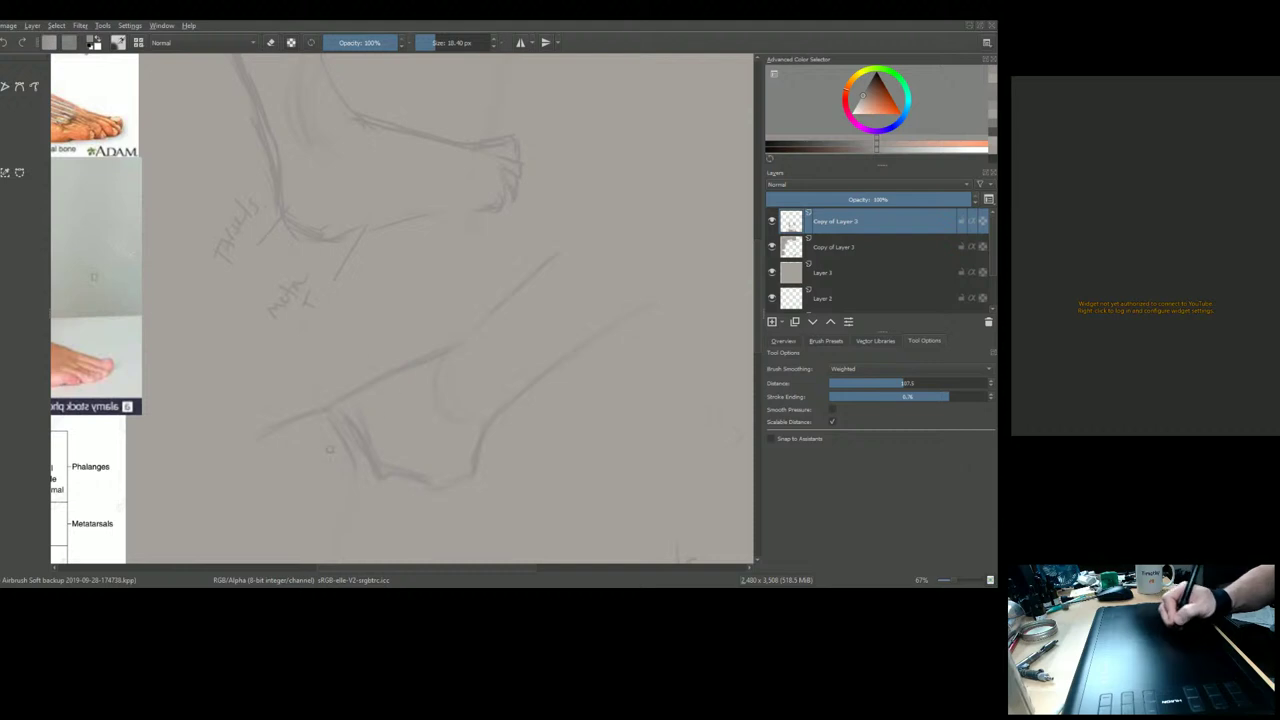
{"action": "left_click_drag", "start_coordinate": [288, 490], "coordinate": [362, 487]}
{"action": "left_click_drag", "start_coordinate": [328, 426], "coordinate": [362, 478]}
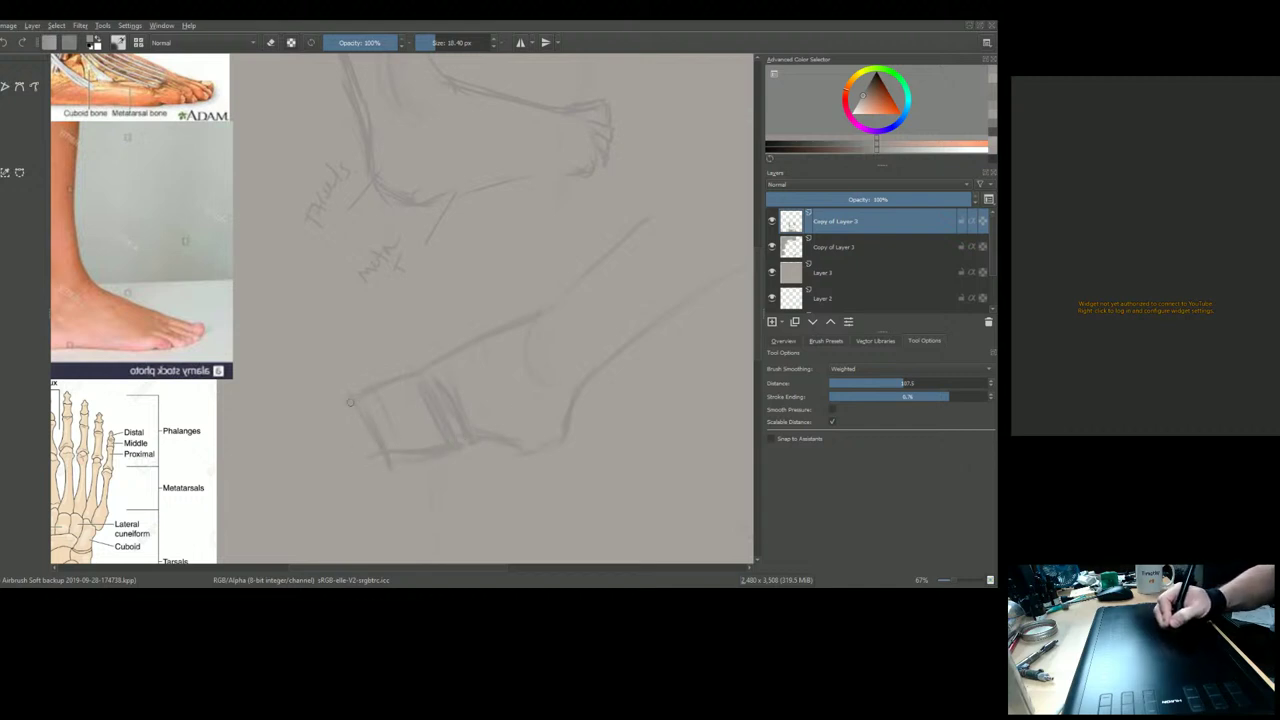
Add the toe block to the third foot and darken its contour along the sole, heel, instep, toes and front of the lower leg
{"action": "mouse_move", "coordinate": [376, 458]}
{"action": "left_mouse_down"}
{"action": "mouse_move", "coordinate": [322, 476]}
{"action": "mouse_move", "coordinate": [340, 443]}
{"action": "mouse_move", "coordinate": [330, 477]}
{"action": "mouse_move", "coordinate": [326, 448]}
{"action": "mouse_move", "coordinate": [345, 467]}
{"action": "mouse_move", "coordinate": [324, 452]}
{"action": "mouse_move", "coordinate": [334, 480]}
{"action": "mouse_move", "coordinate": [326, 426]}
{"action": "left_mouse_up"}
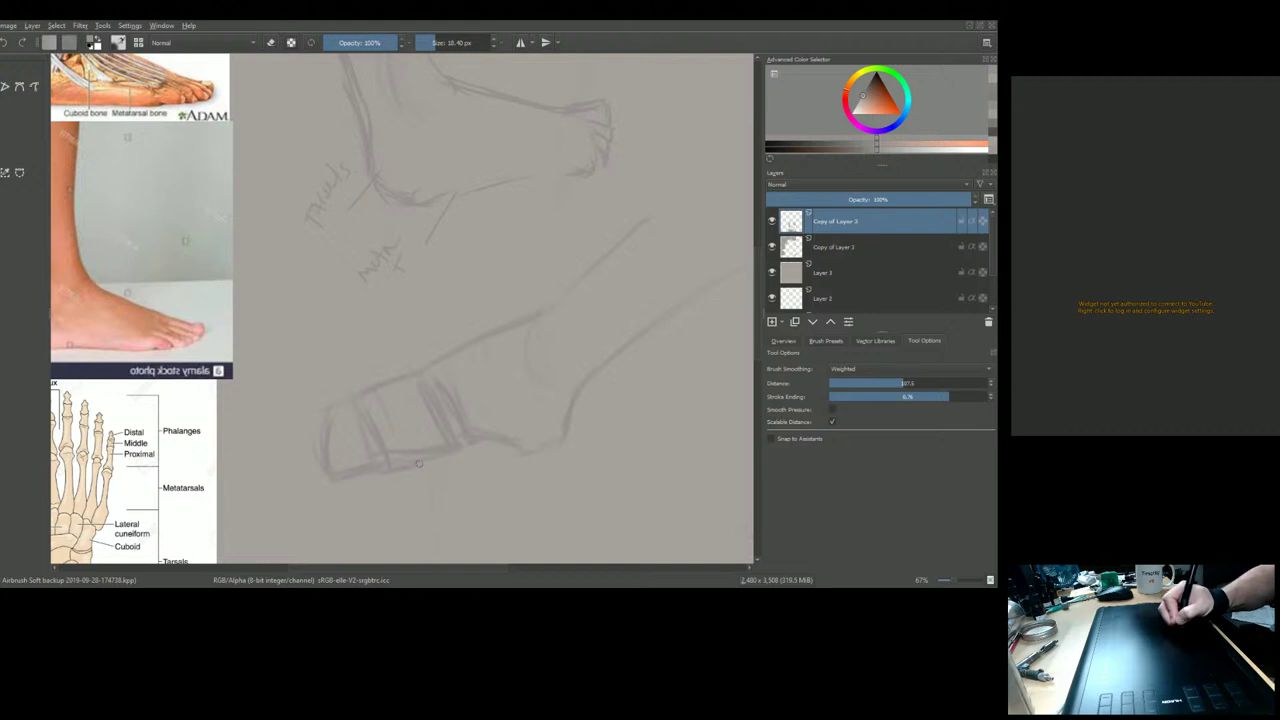
{"action": "left_click_drag", "start_coordinate": [446, 450], "coordinate": [534, 440]}
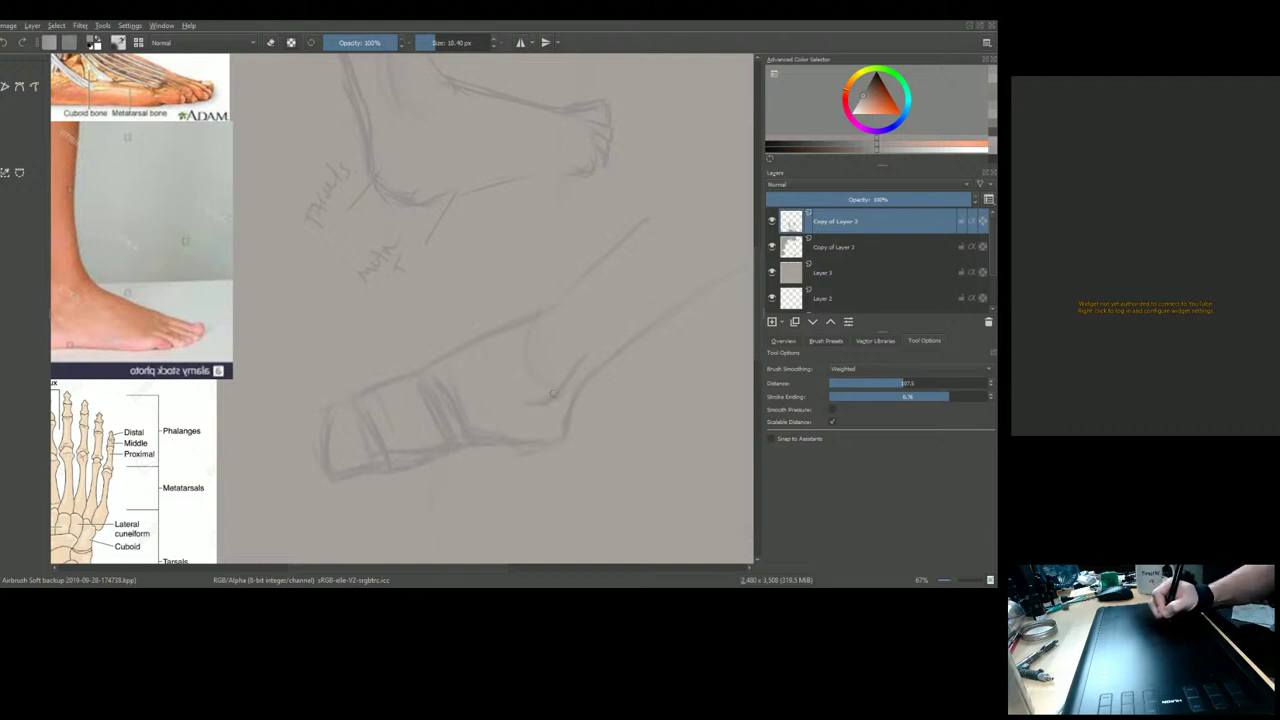
{"action": "mouse_move", "coordinate": [553, 300]}
{"action": "left_mouse_down"}
{"action": "mouse_move", "coordinate": [386, 380]}
{"action": "mouse_move", "coordinate": [454, 353]}
{"action": "mouse_move", "coordinate": [376, 378]}
{"action": "left_mouse_up"}
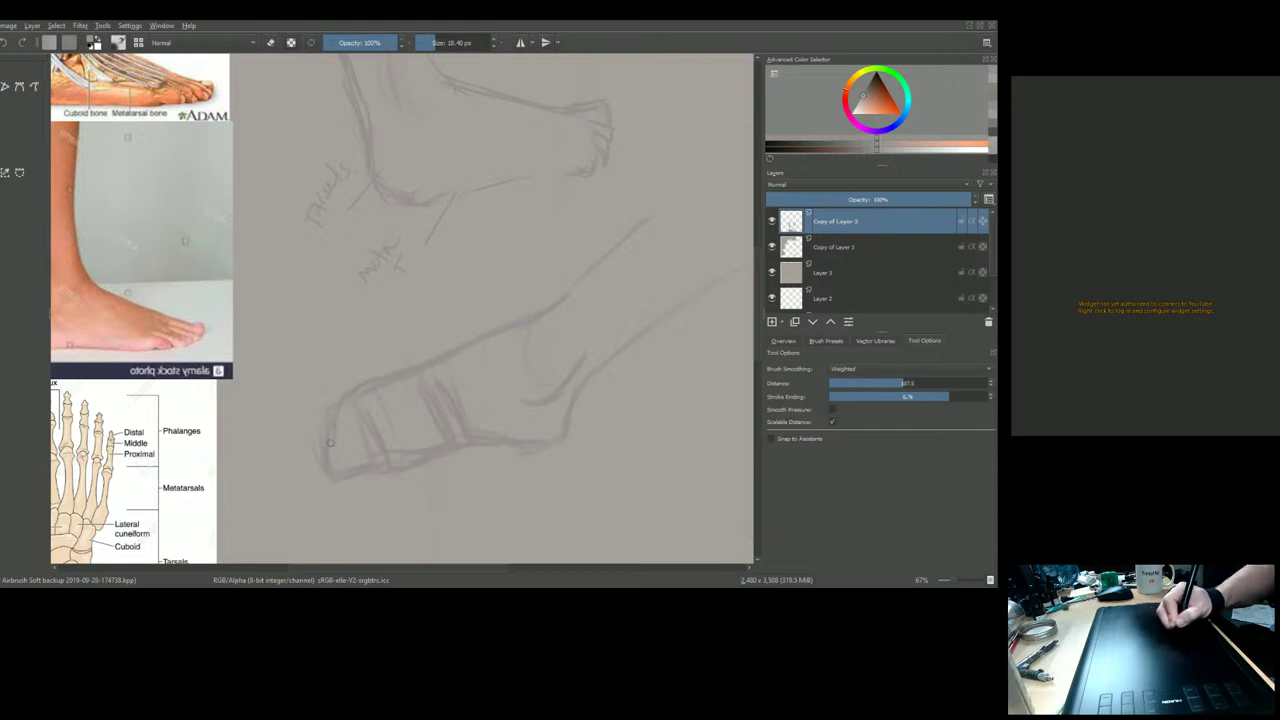
{"action": "left_click_drag", "start_coordinate": [326, 451], "coordinate": [347, 476]}
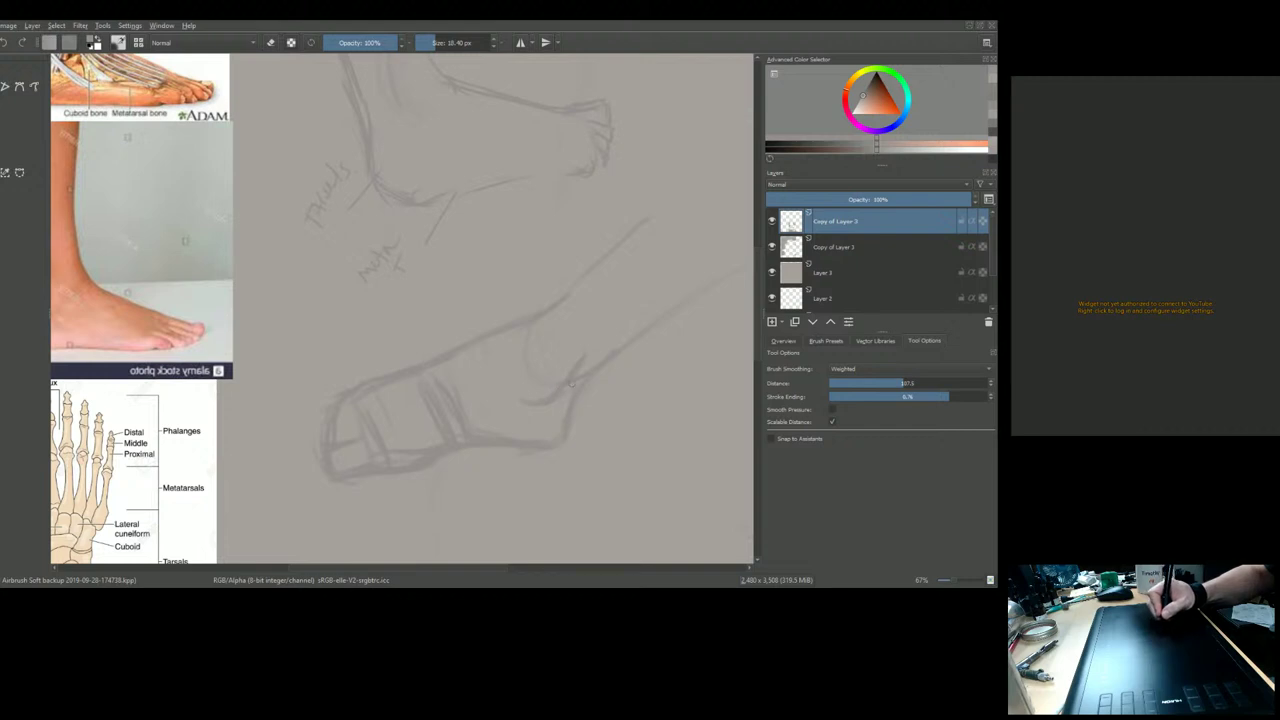
{"action": "left_click_drag", "start_coordinate": [540, 308], "coordinate": [660, 200]}
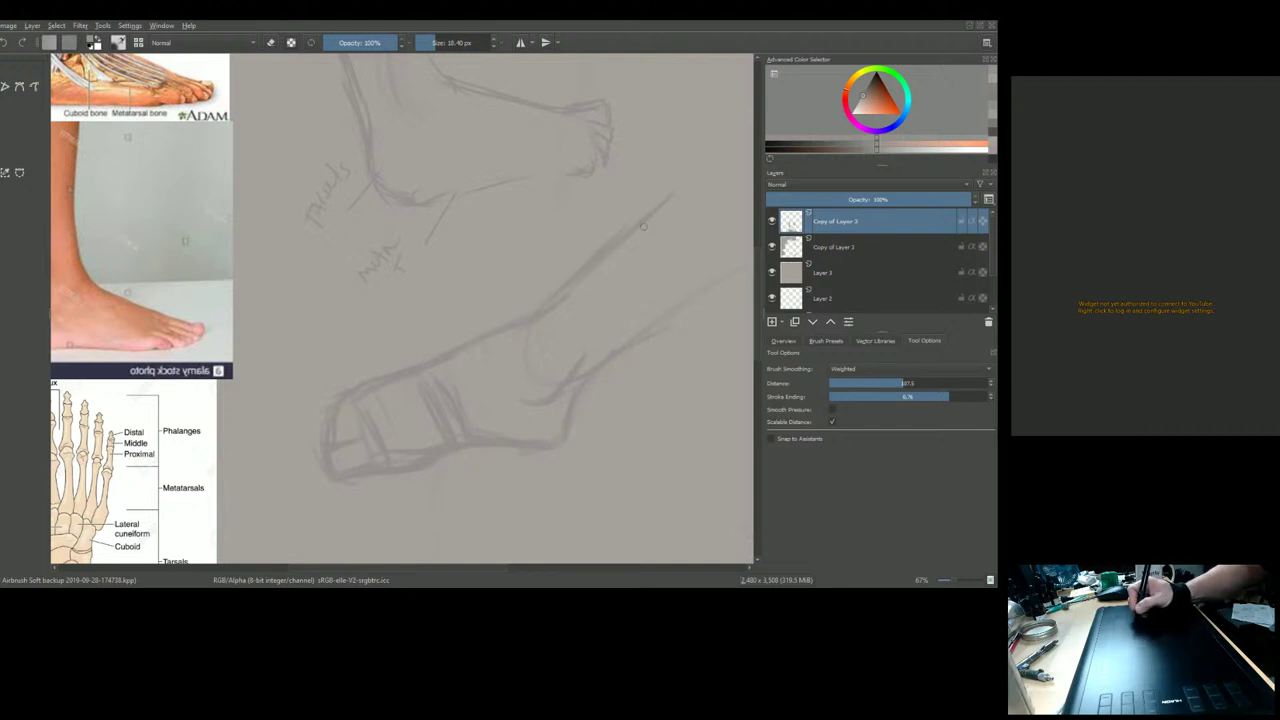
Erase the block construction lines inside the third foot with a 72.35 px eraser, keeping the outer contour
{"action": "key", "text": "e"}
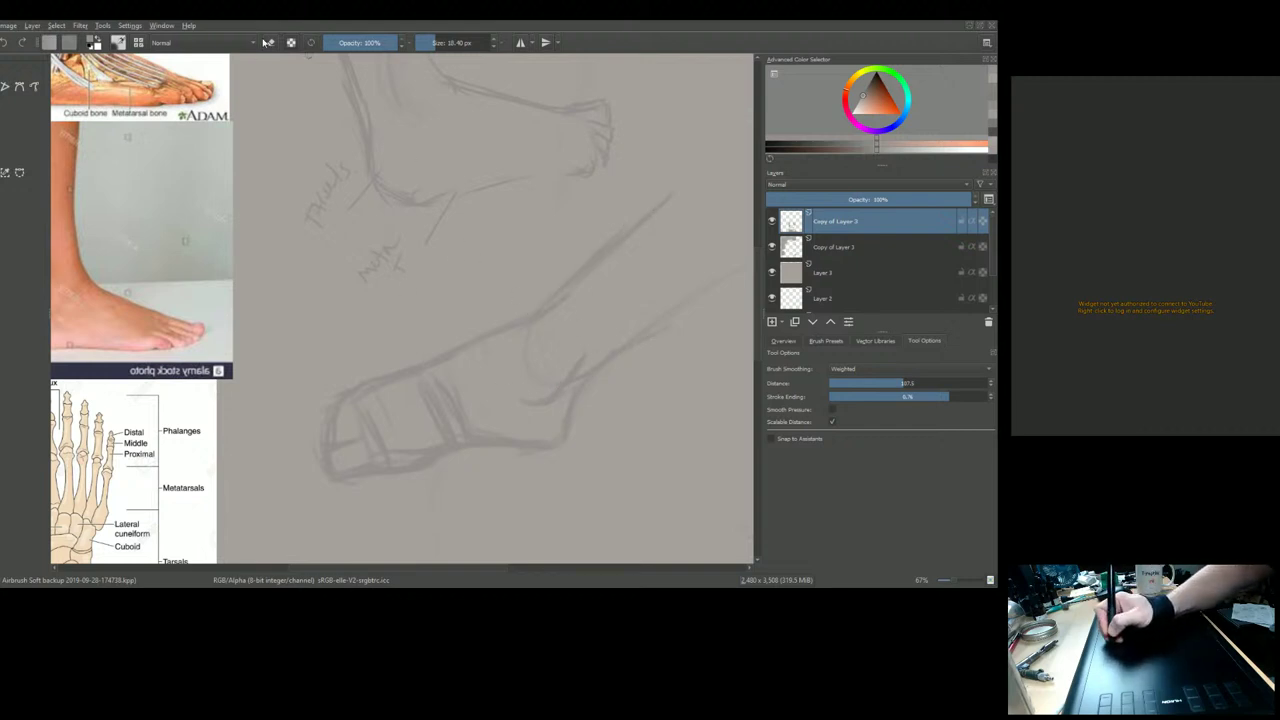
{"action": "key", "text": "bracketright"}
{"action": "key", "text": "bracketright"}
{"action": "key", "text": "bracketright"}
{"action": "key", "text": "bracketright"}
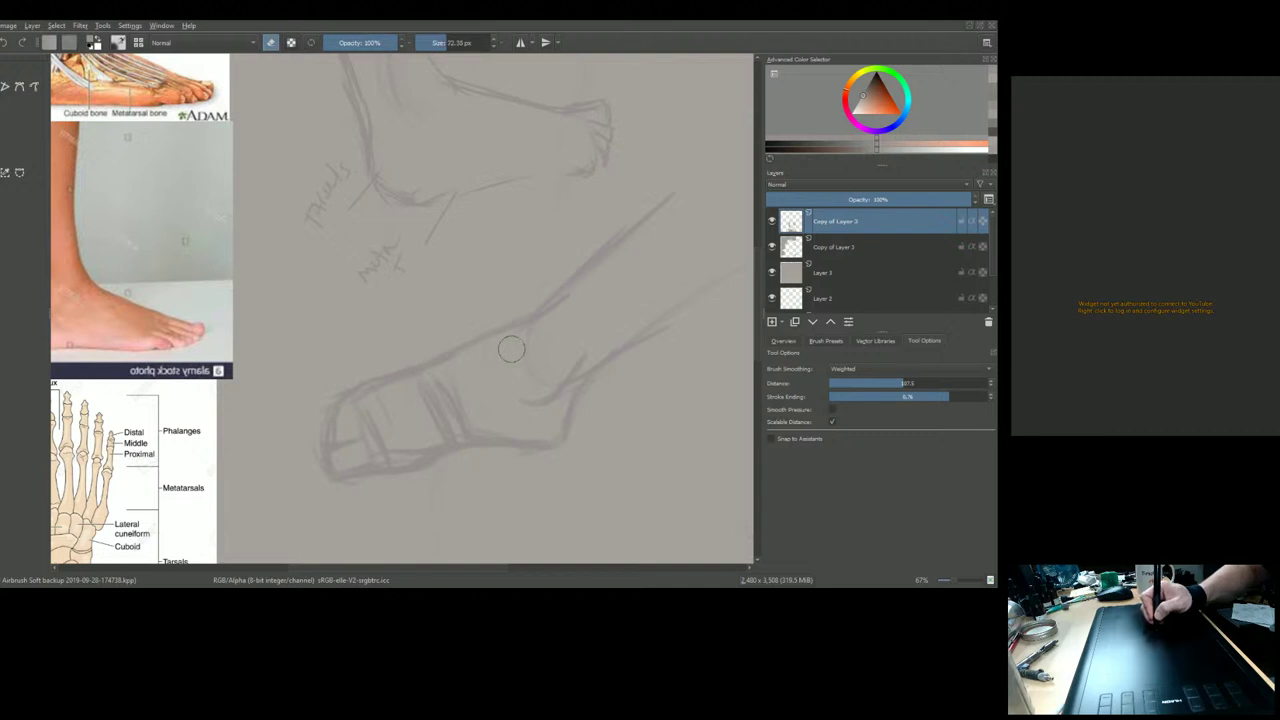
{"action": "mouse_move", "coordinate": [378, 392]}
{"action": "left_mouse_down"}
{"action": "mouse_move", "coordinate": [421, 395]}
{"action": "mouse_move", "coordinate": [384, 413]}
{"action": "mouse_move", "coordinate": [370, 448]}
{"action": "mouse_move", "coordinate": [417, 447]}
{"action": "mouse_move", "coordinate": [438, 423]}
{"action": "left_mouse_up"}
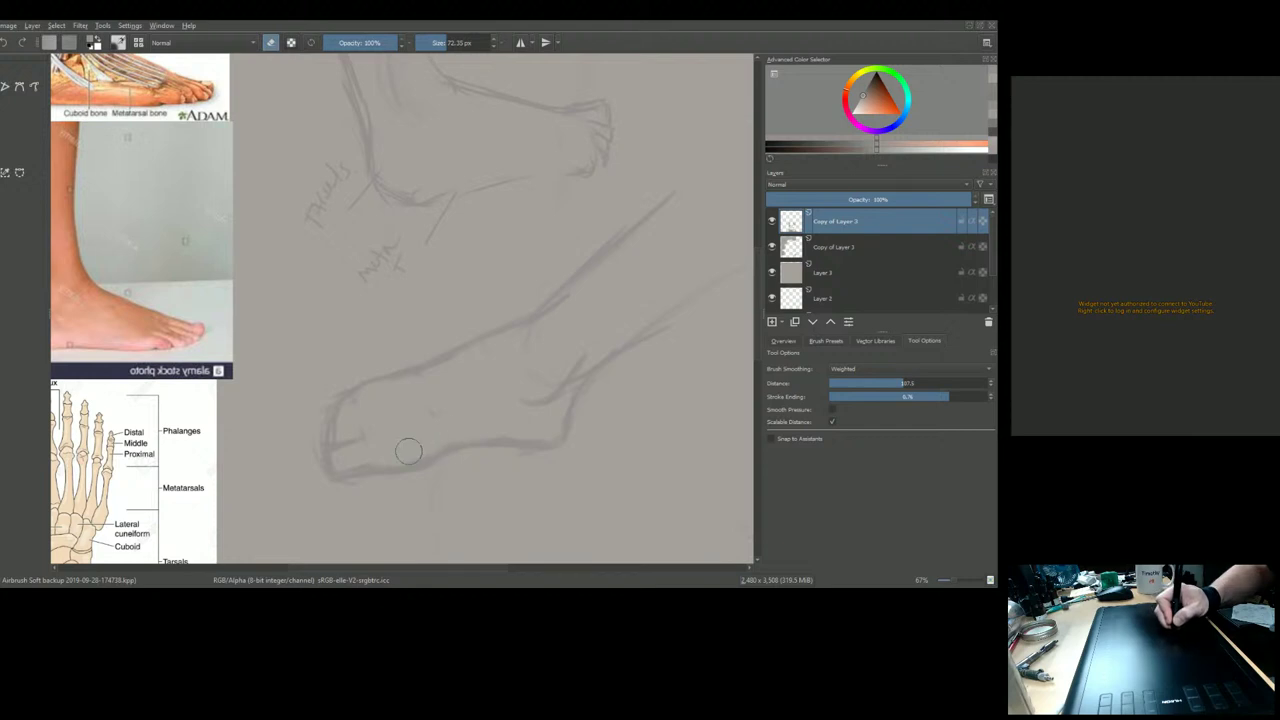
{"action": "left_click_drag", "start_coordinate": [446, 414], "coordinate": [370, 395]}
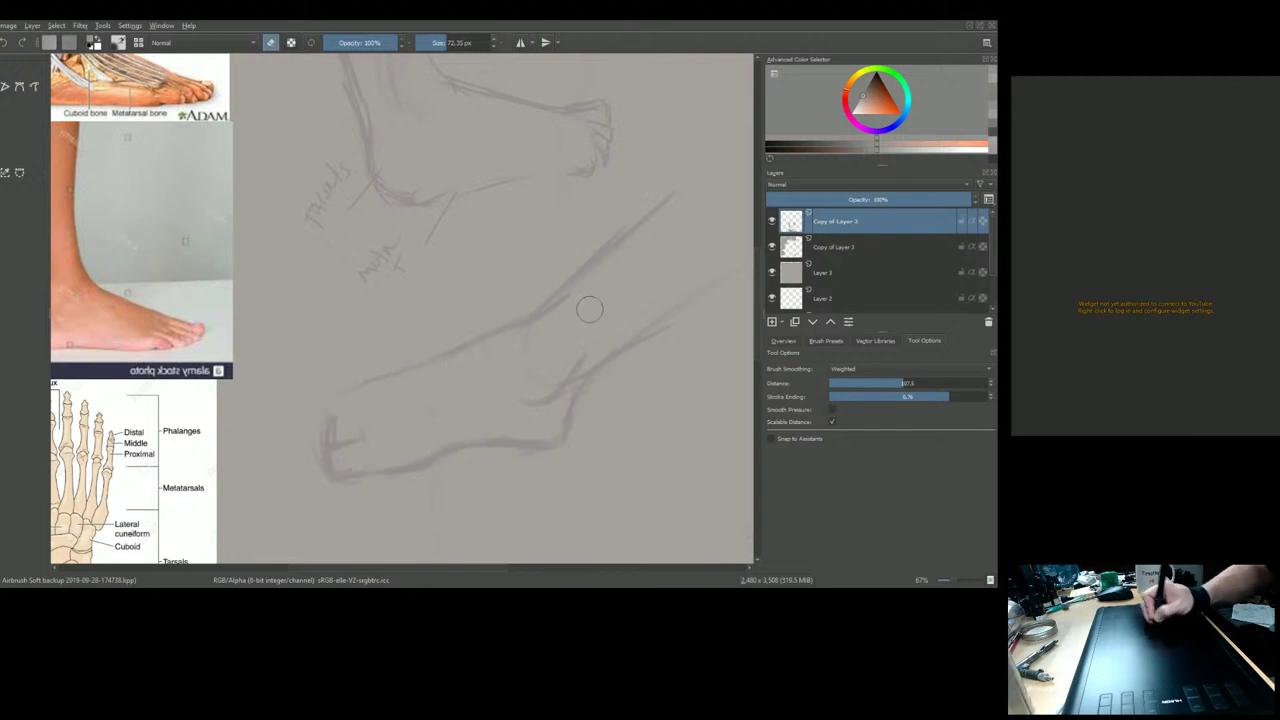
{"action": "key", "text": "minus"}
{"action": "key", "text": "minus"}
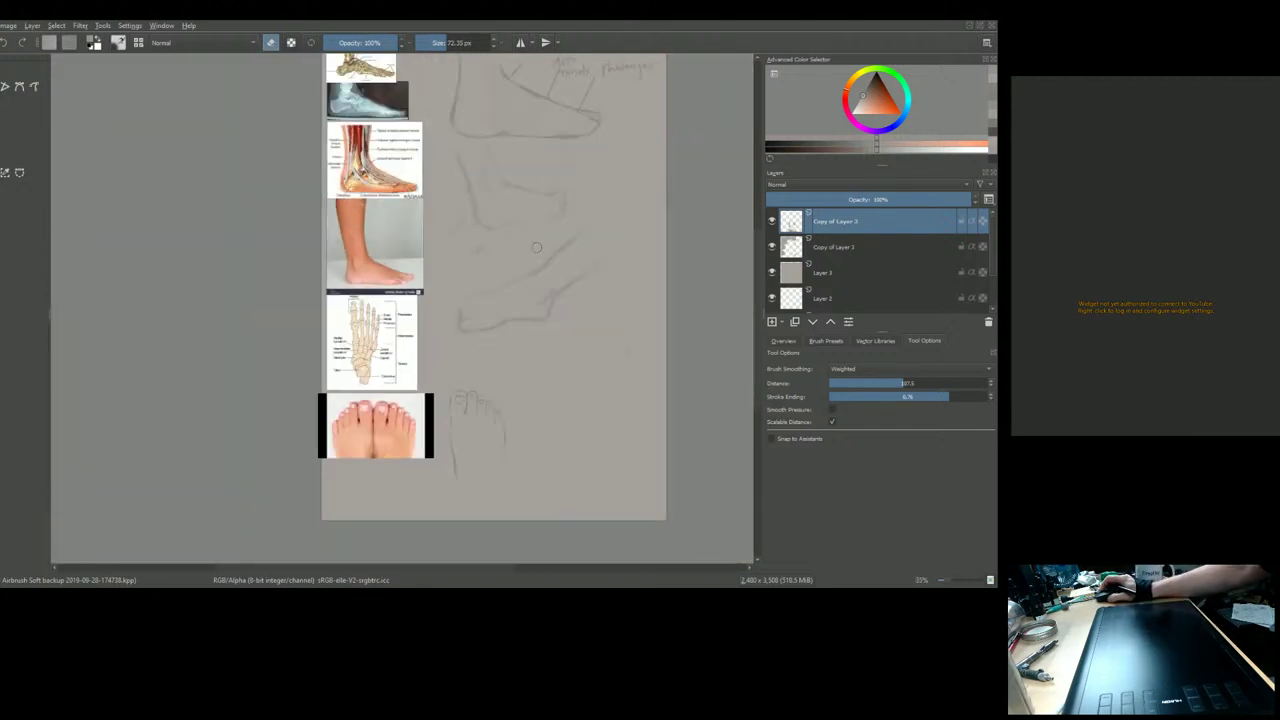
{"action": "left_click_drag", "start_coordinate": [602, 199], "coordinate": [589, 251]}
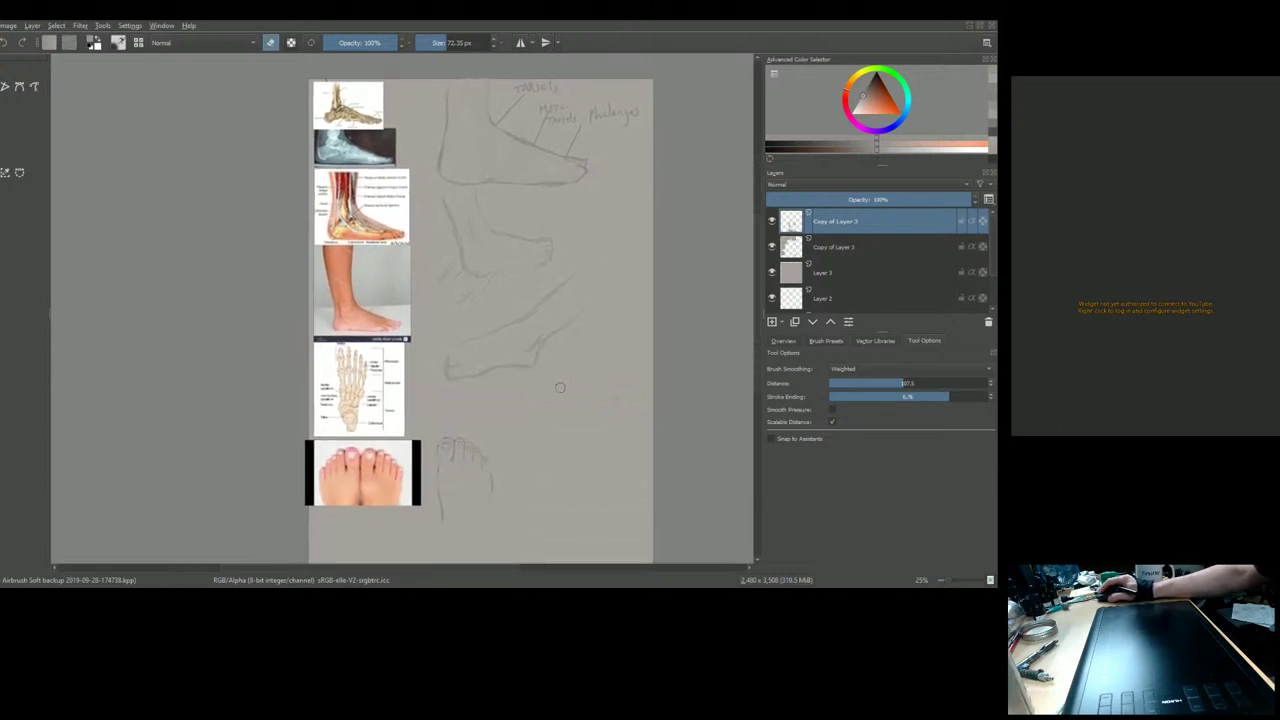
{"action": "scroll", "coordinate": [560, 374], "scroll_direction": "down", "scroll_amount": 2}
{"action": "scroll", "coordinate": [556, 380], "scroll_direction": "up", "scroll_amount": 2}
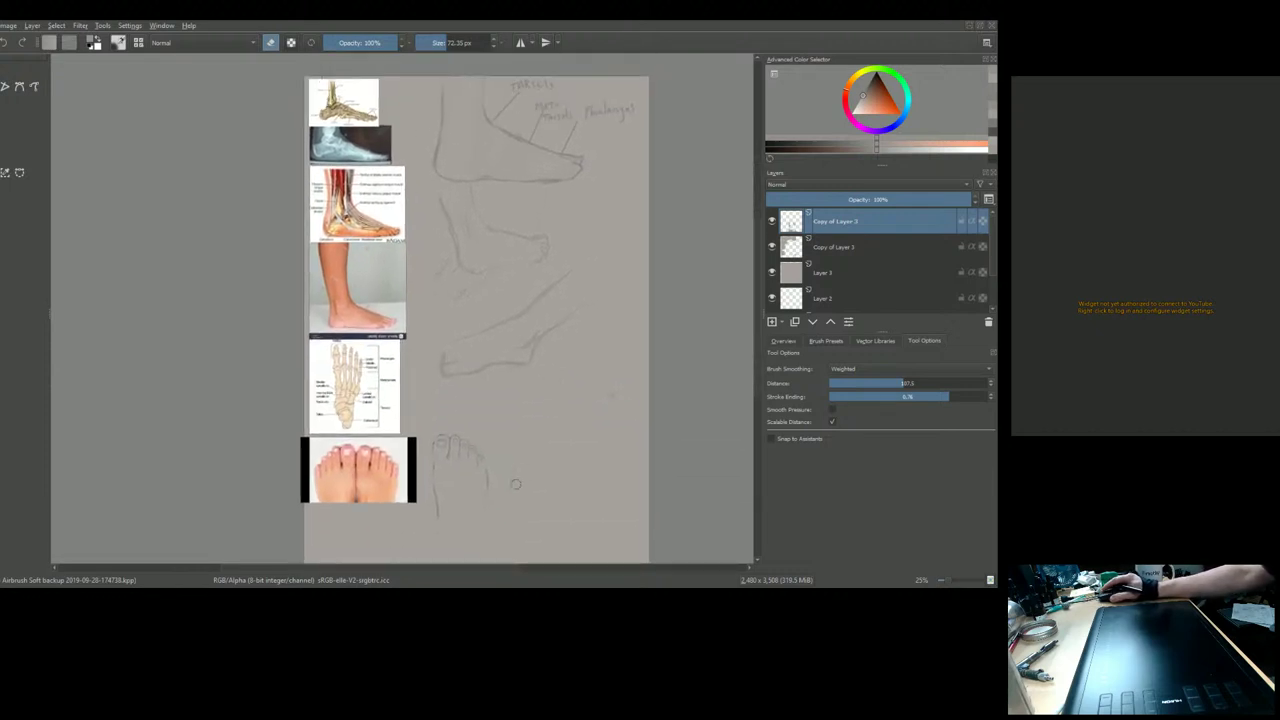